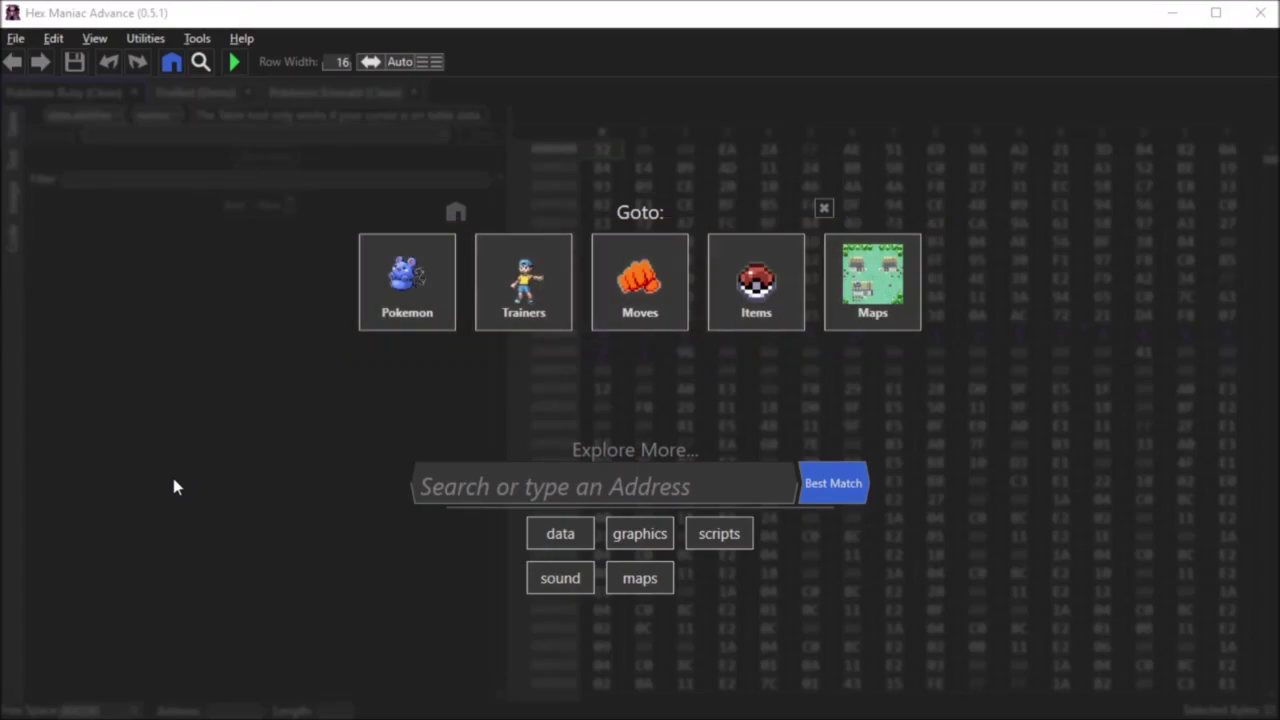
Compare the Goto shortcut pages of the FireRed (Demo) and Emerald (Clean) ROMs
click(207, 448)
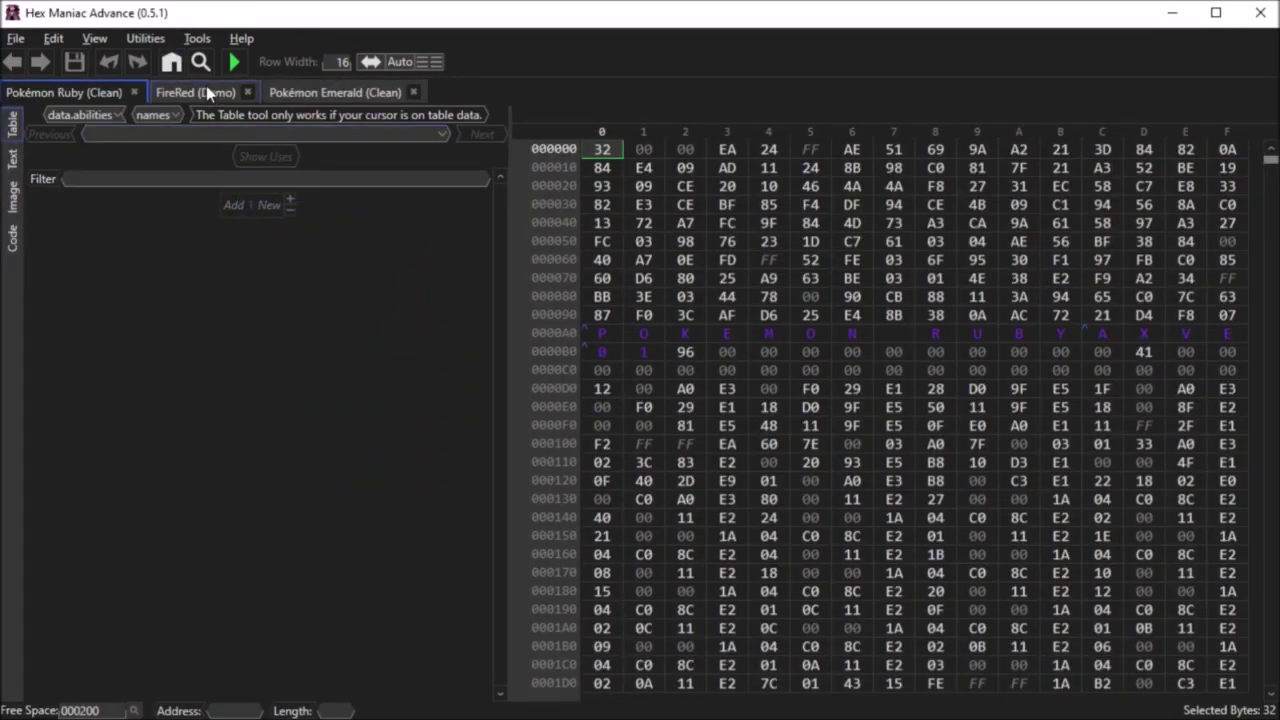
click(209, 93)
key(ctrl+g)
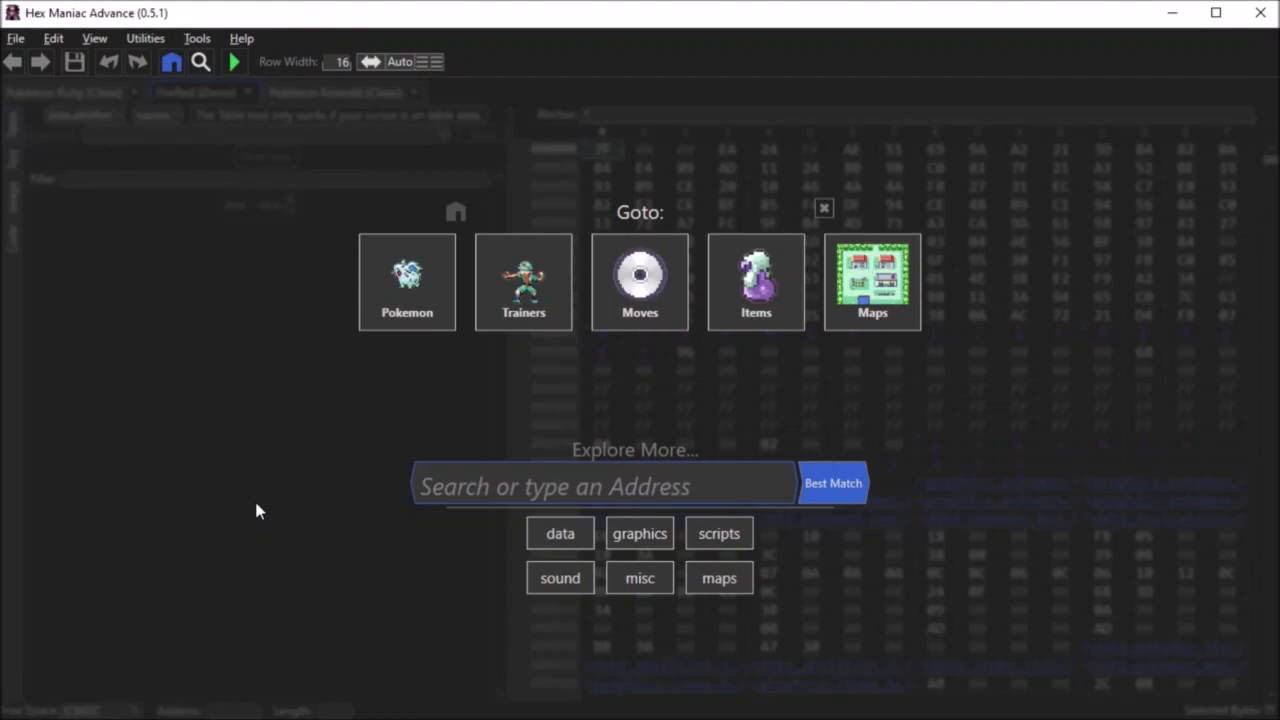
click(250, 458)
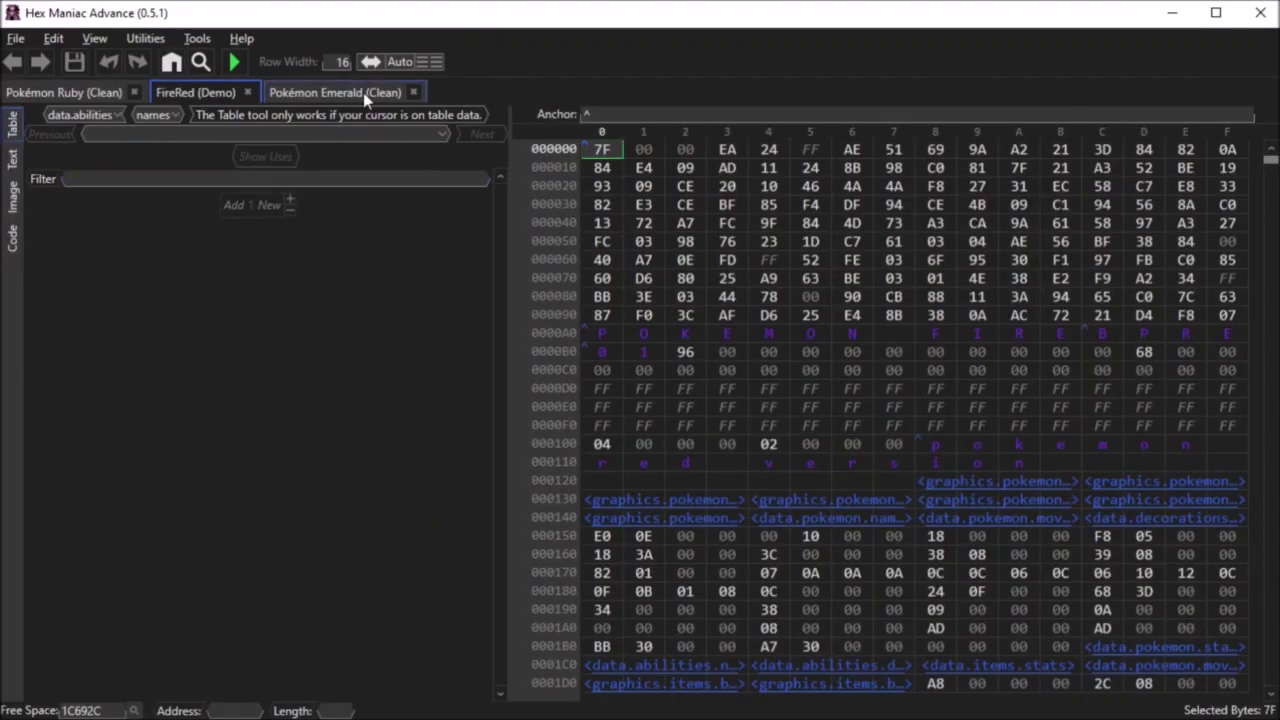
click(363, 92)
key(ctrl+g)
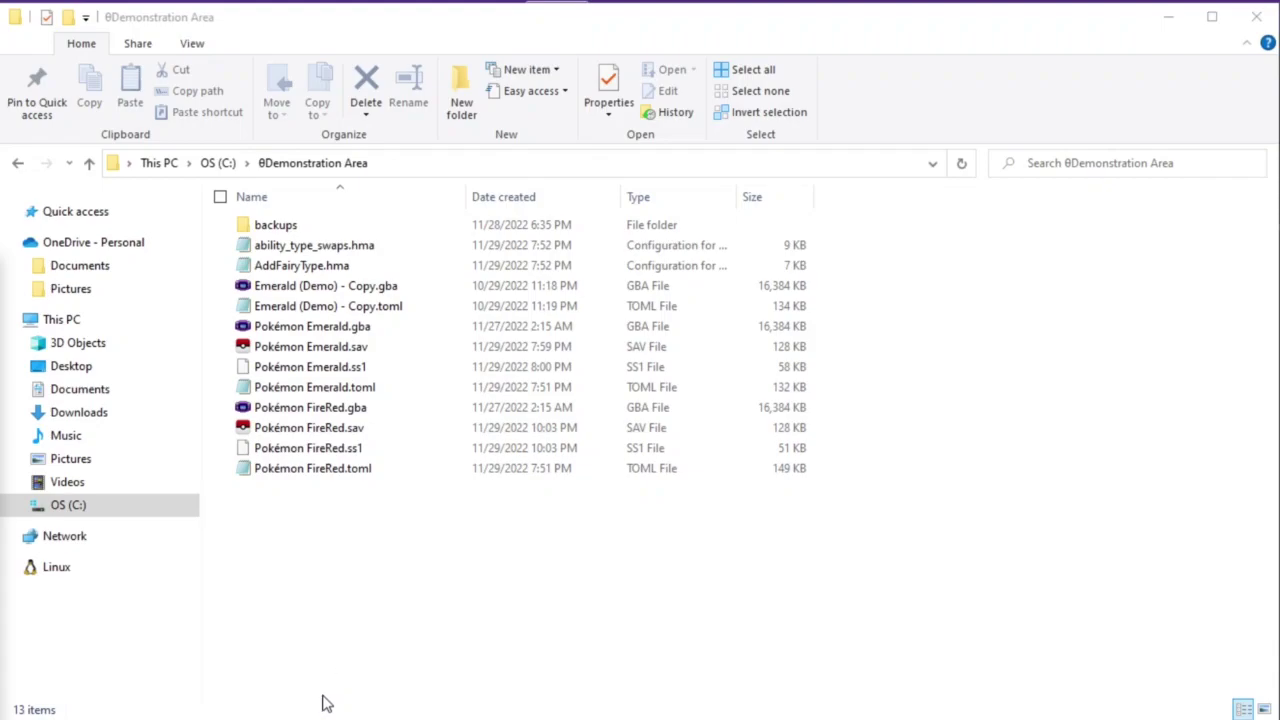
Open Emerald (Demo) - Copy.toml in Notepad and find the first 'gotoshortcut' entry
double_click(390, 308)
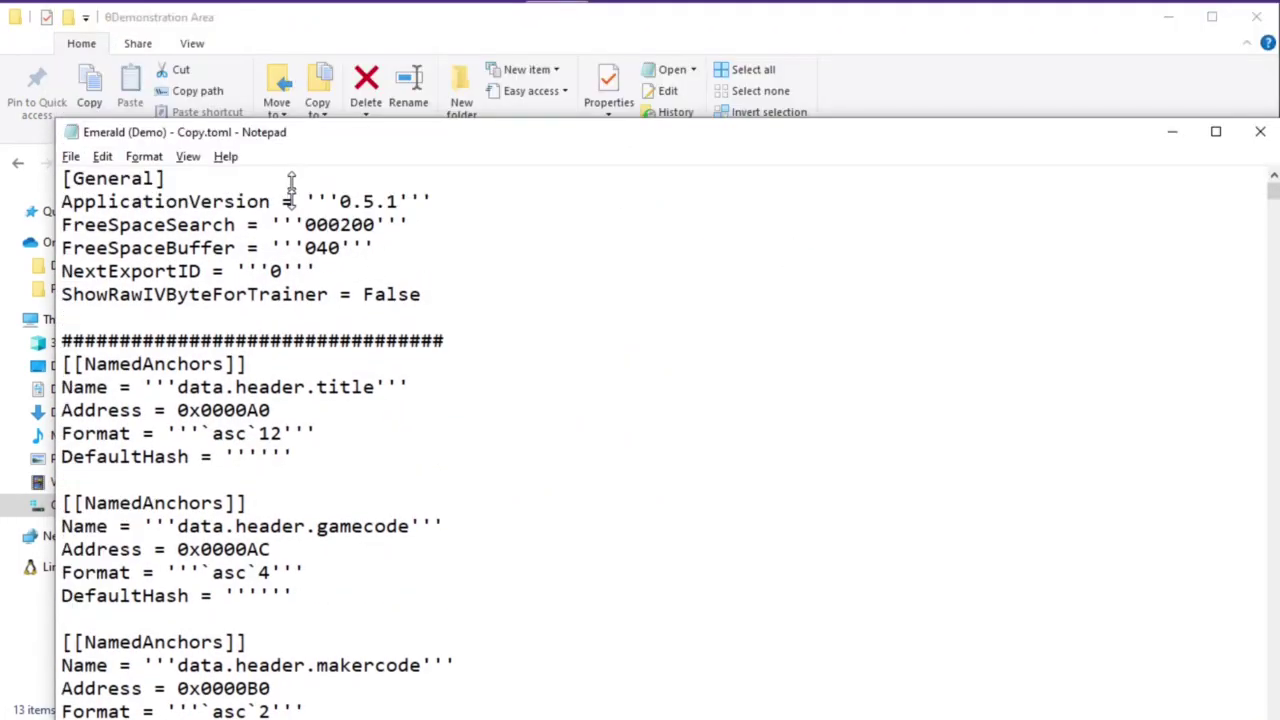
drag(309, 300, 306, 31)
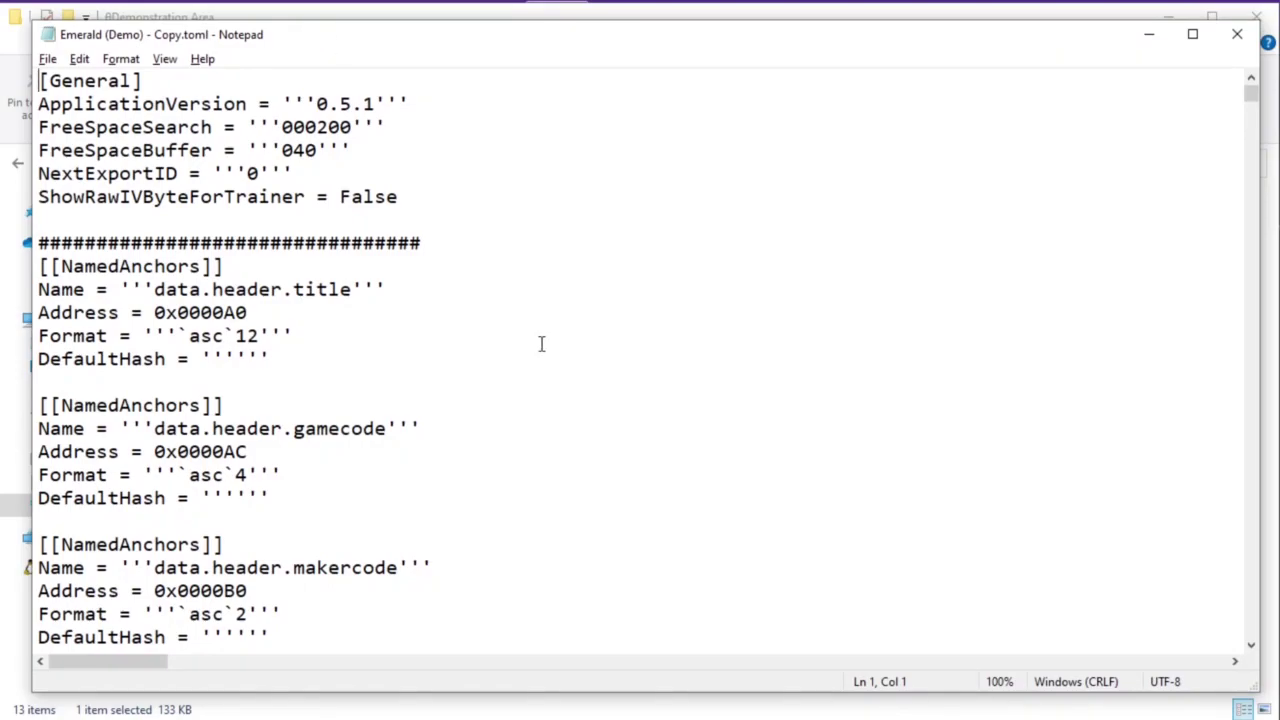
click(79, 58)
click(100, 228)
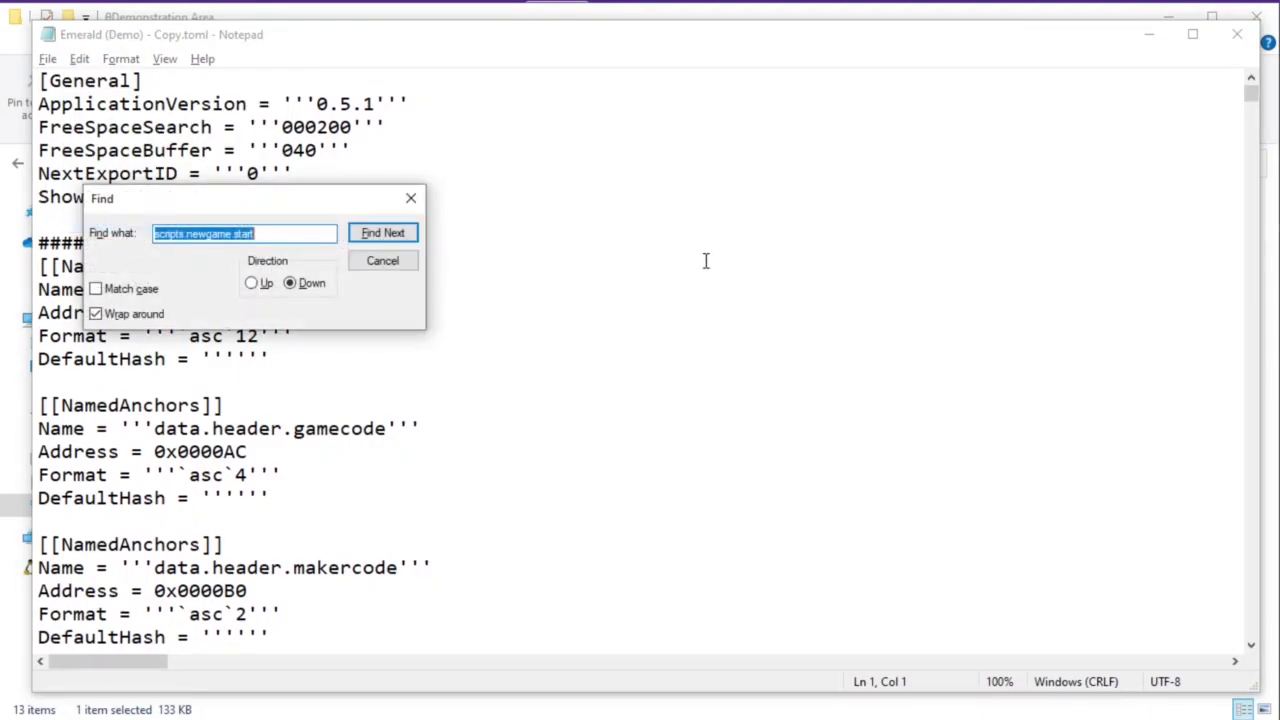
text(gotoshortcut)
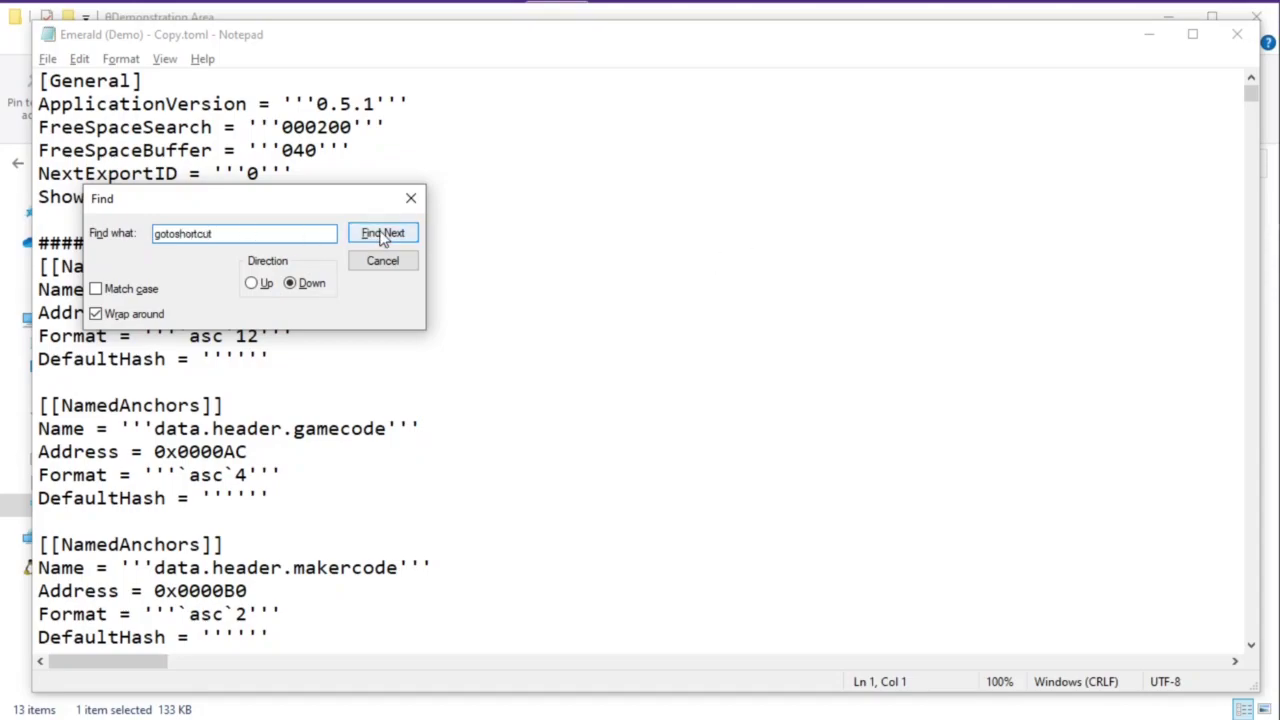
click(382, 234)
click(410, 198)
Scroll down to the shortcut list and examine the Trainers shortcut's image path
scroll(450, 270, down, 7)
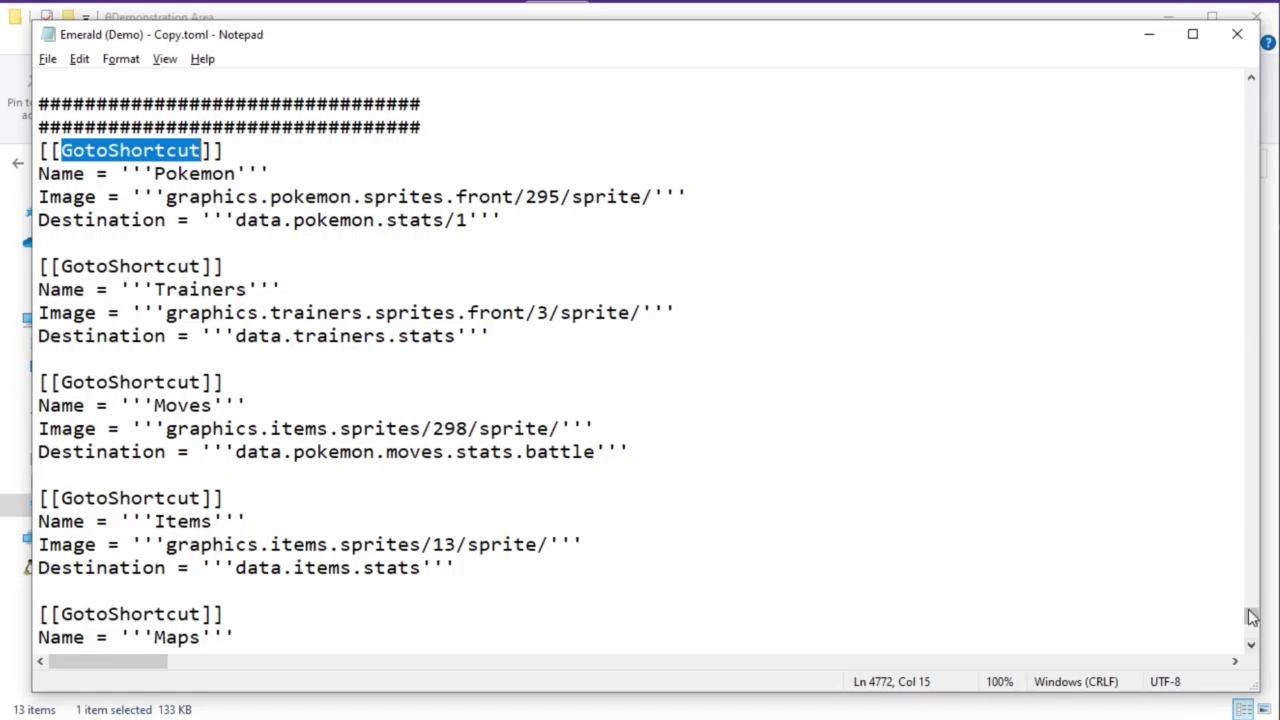
click(1250, 645)
click(1250, 645)
click(1250, 645)
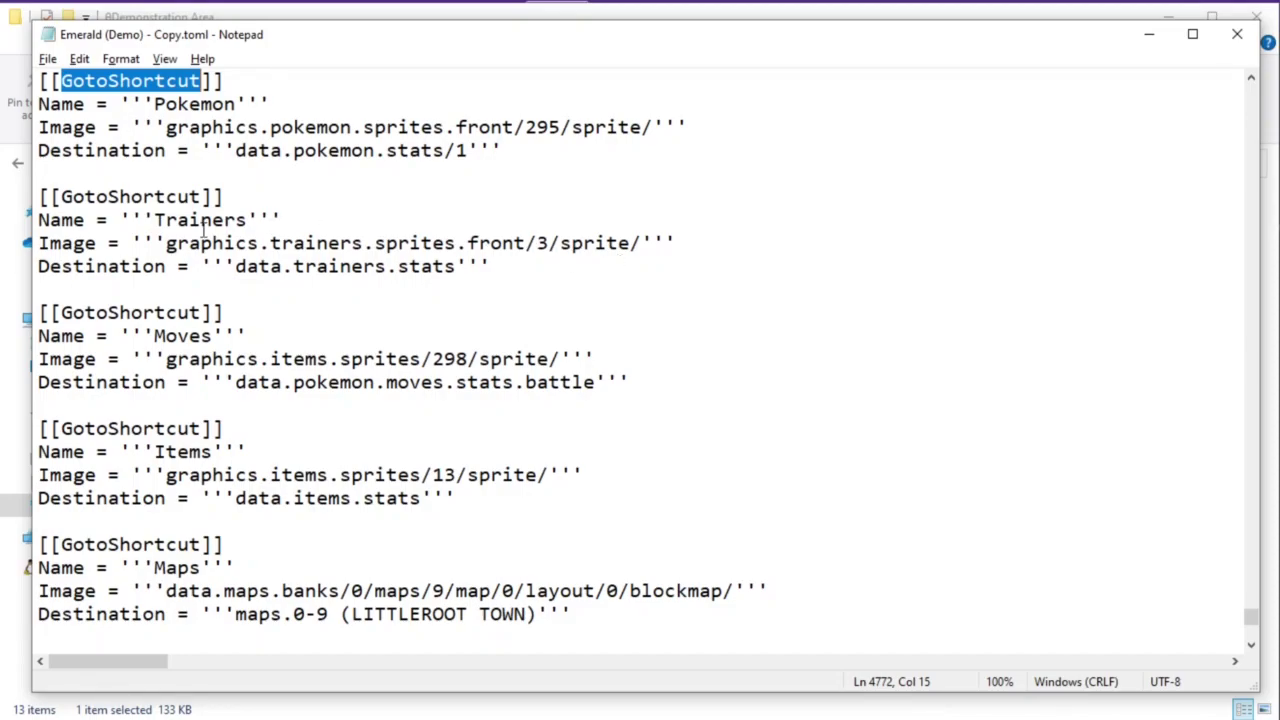
drag(166, 243, 645, 247)
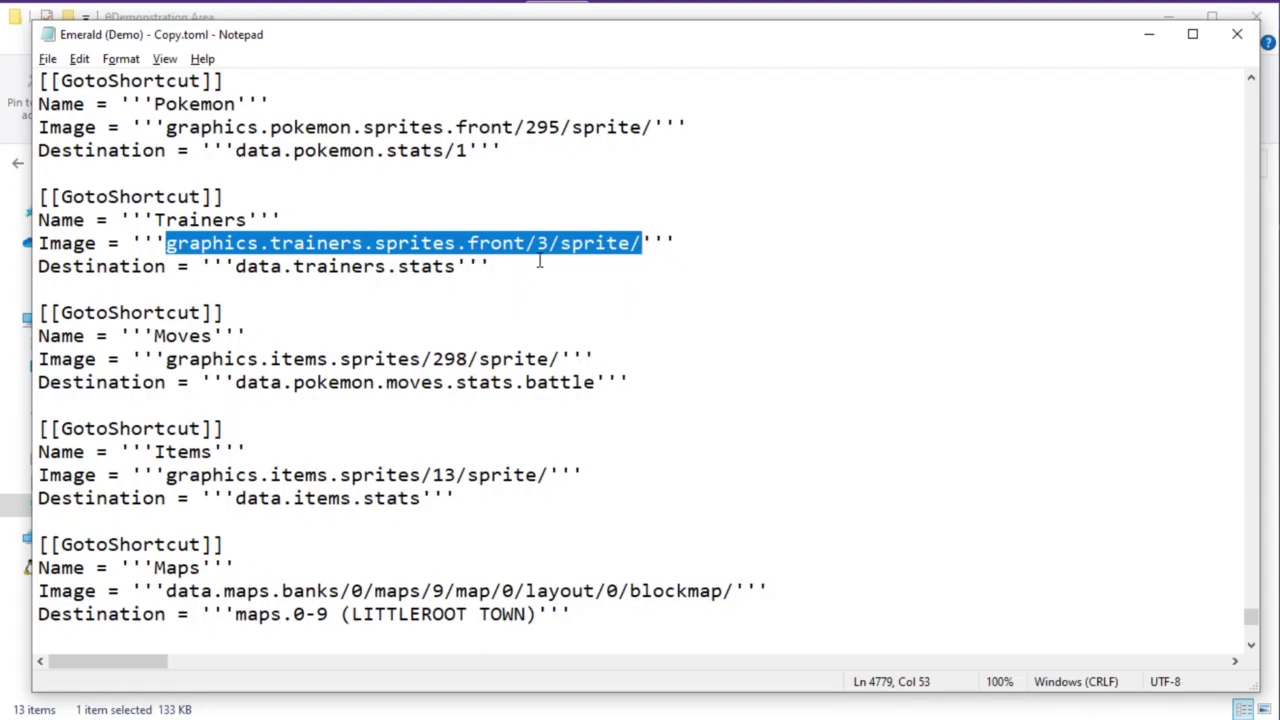
click(695, 241)
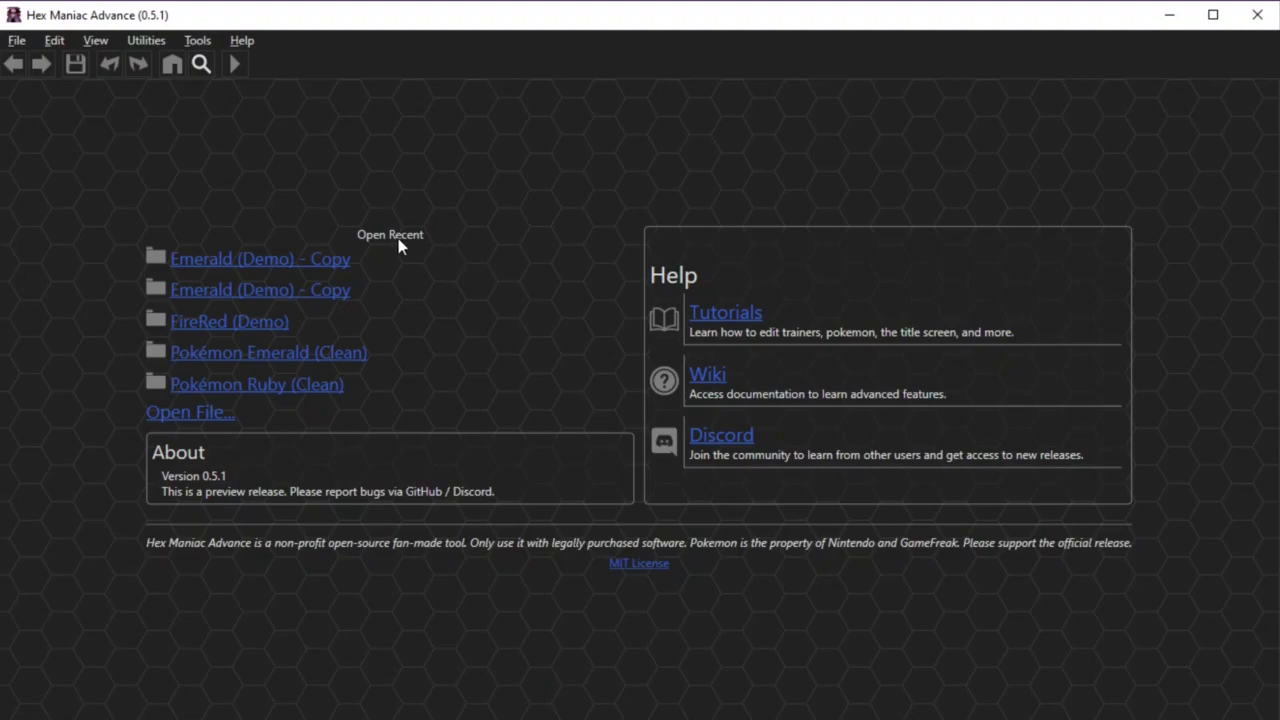
In the Emerald (Demo) - Copy ROM, search 'trainer front' and open graphics.trainers.sprites.front
click(326, 256)
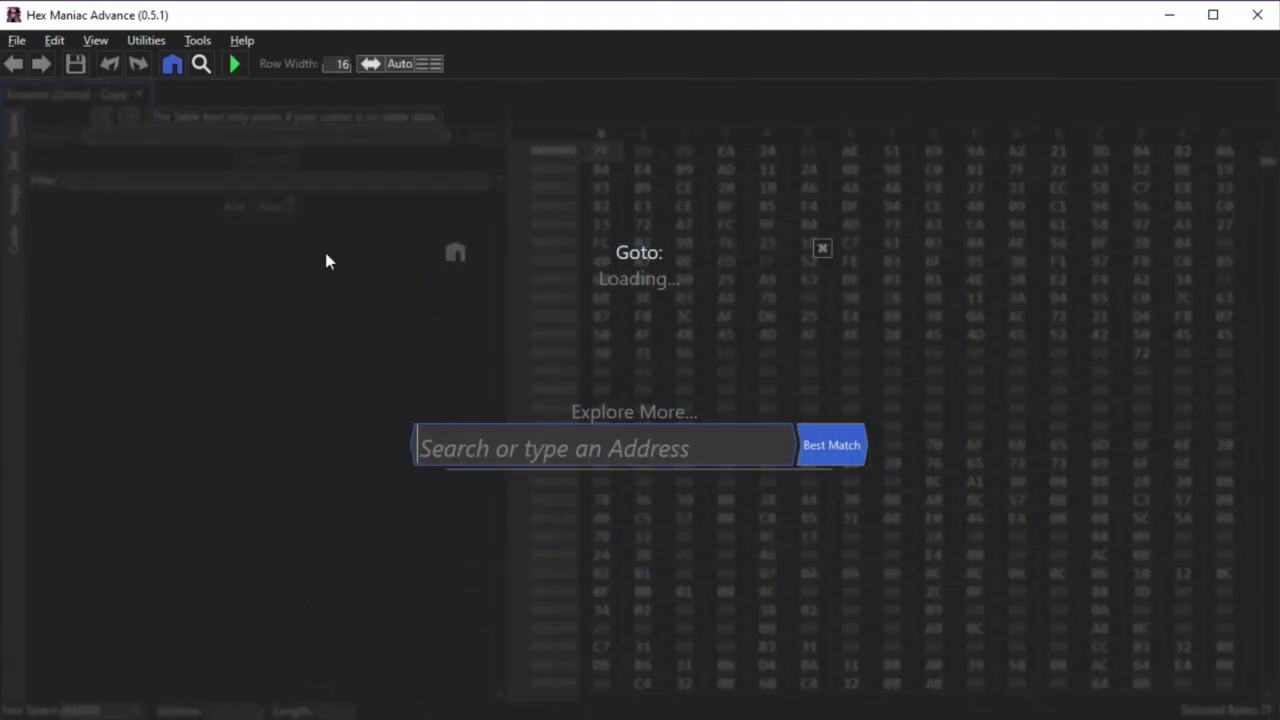
text(trainer front)
click(660, 520)
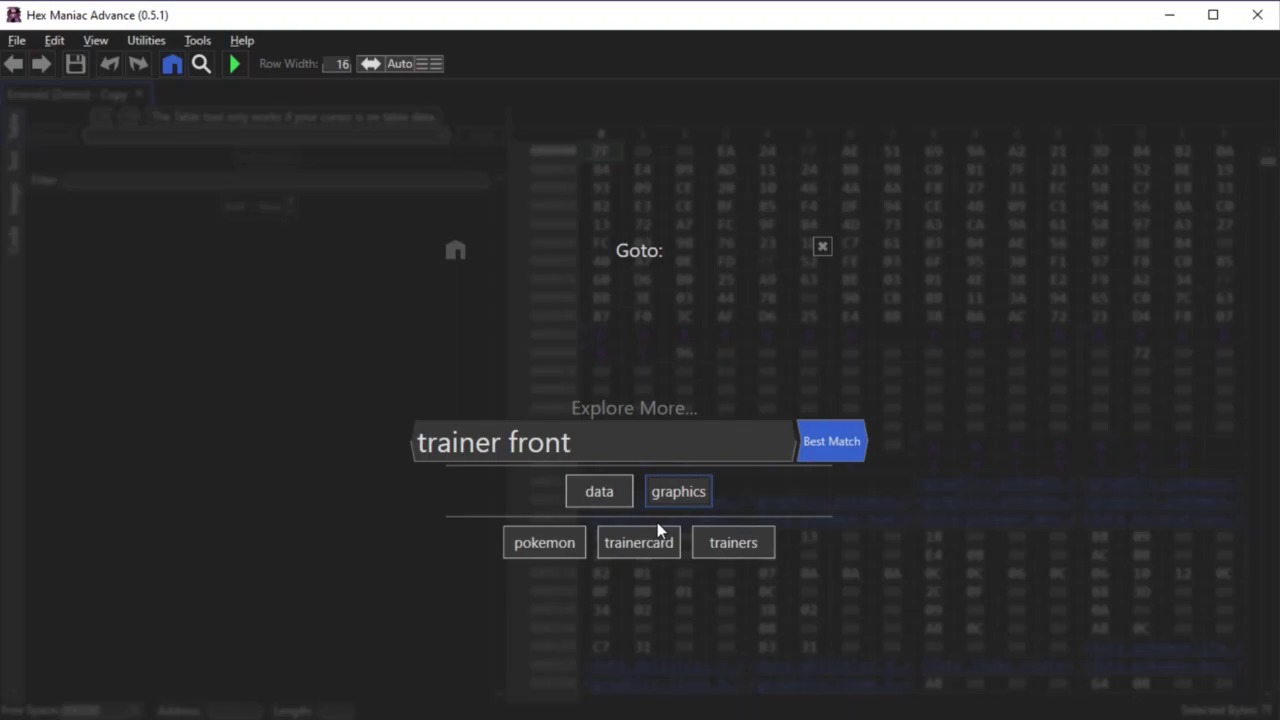
click(733, 545)
click(744, 562)
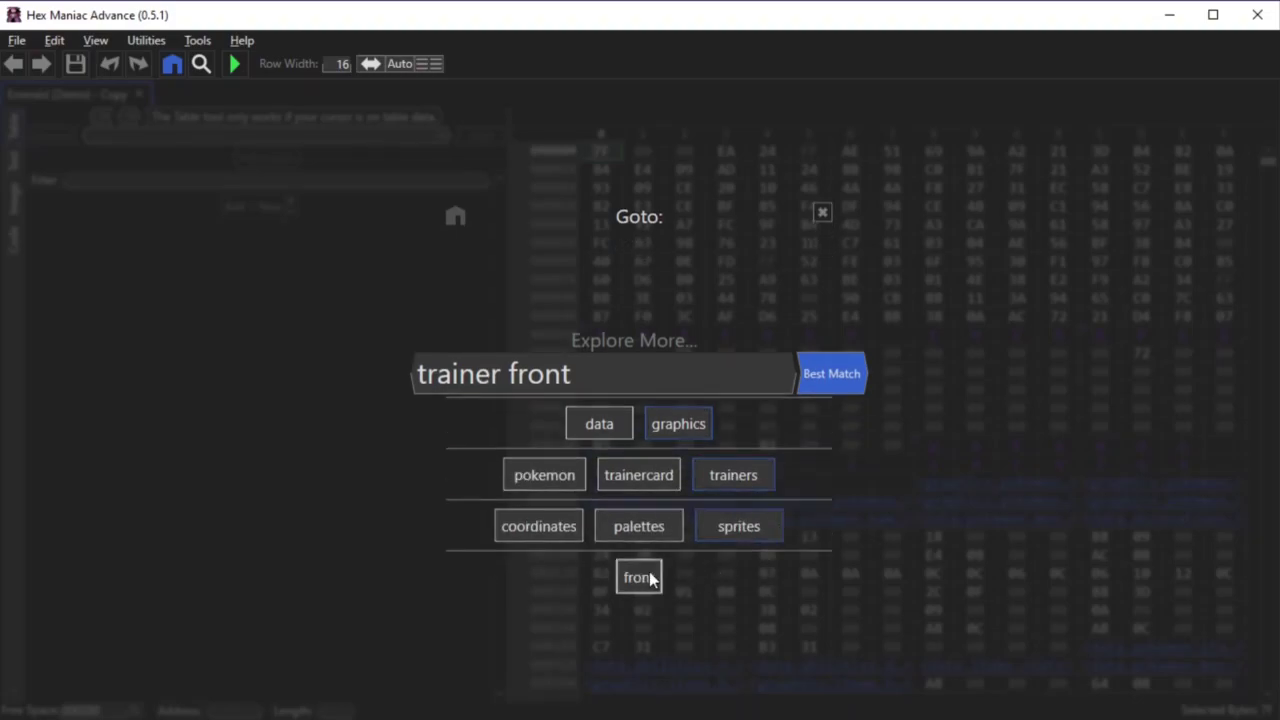
click(640, 577)
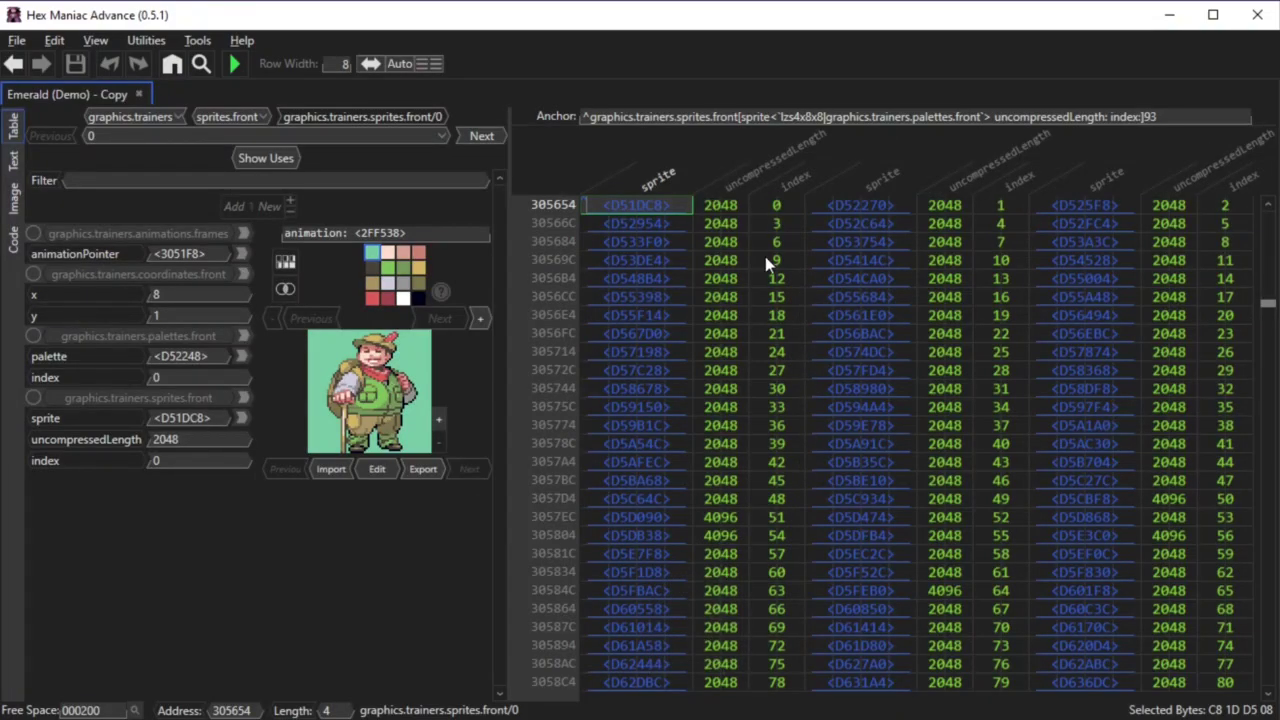
Browse the trainer front sprites from entry 3 to the sprite at entry 44
click(674, 227)
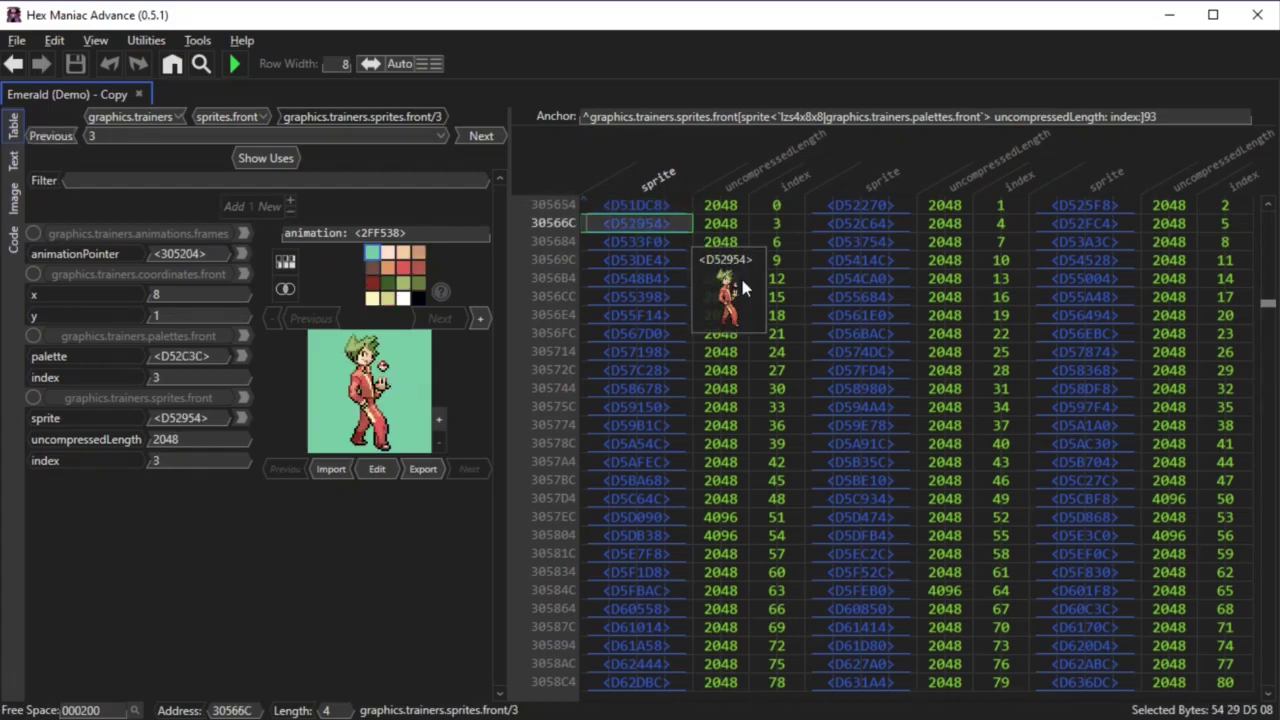
drag(663, 234, 759, 233)
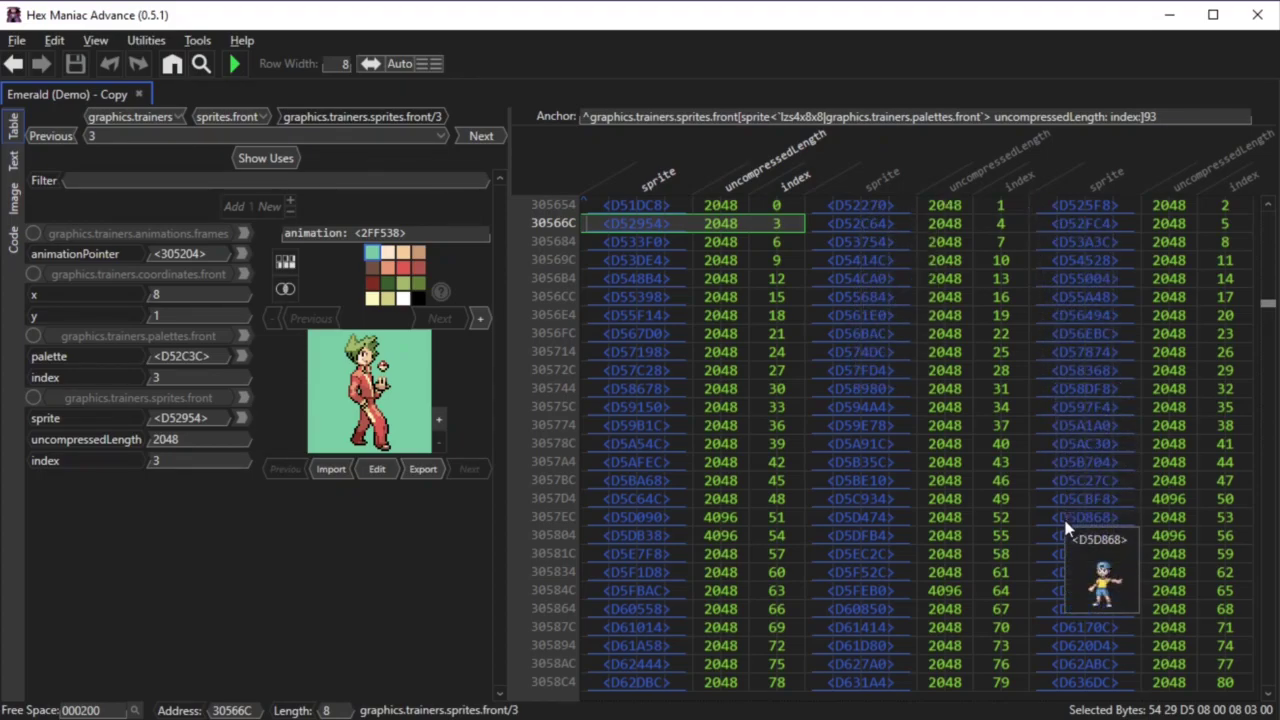
click(1070, 463)
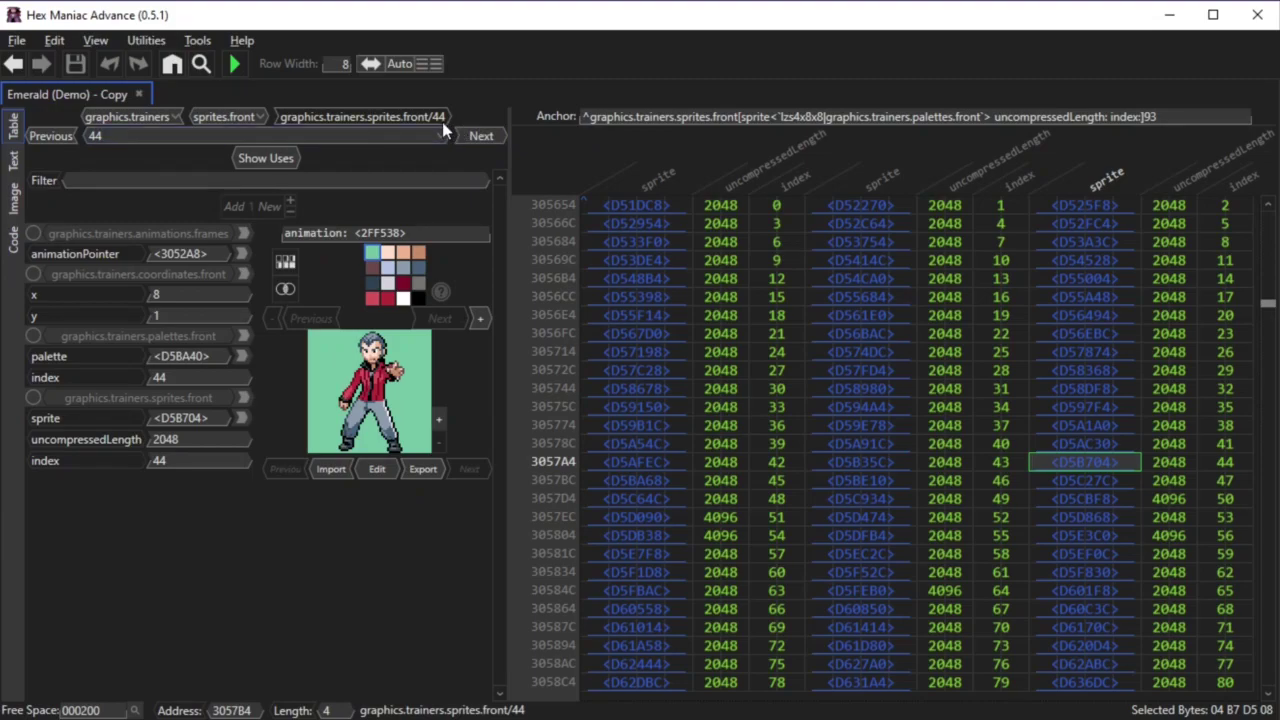
click(1230, 464)
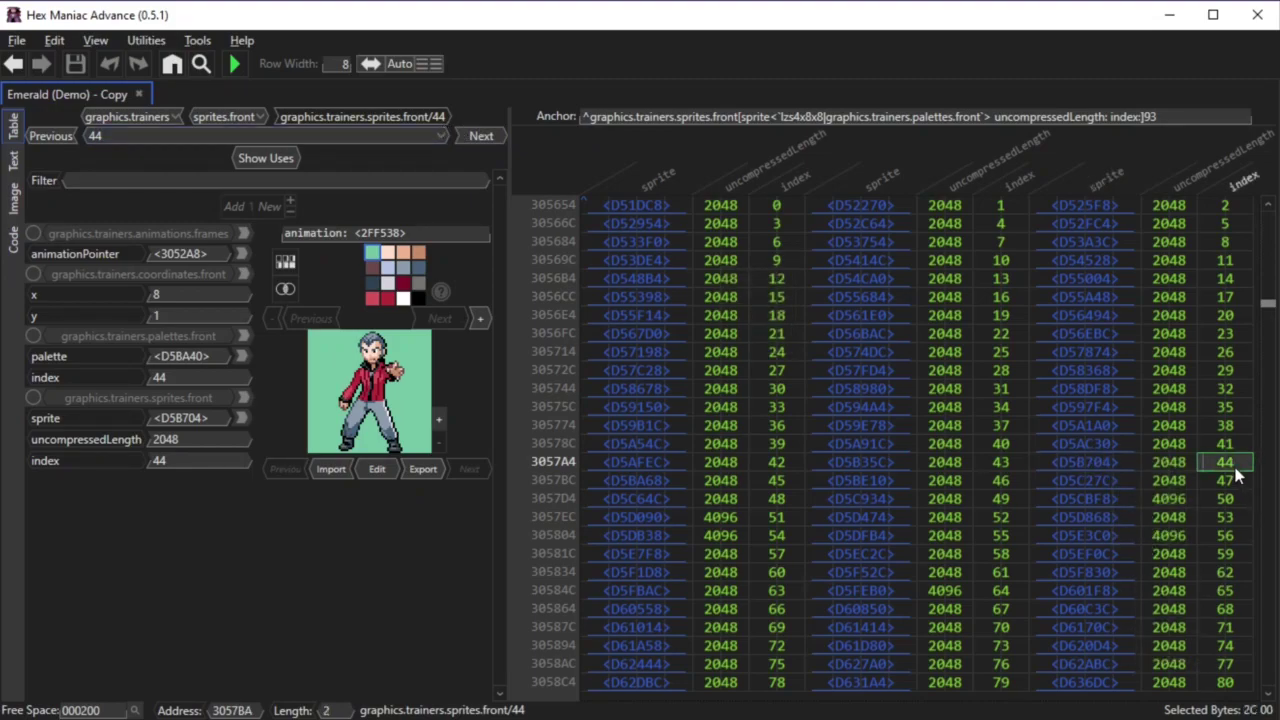
Change the Trainers image path's sprite number from 3 to 44 and save the TOML file
click(139, 95)
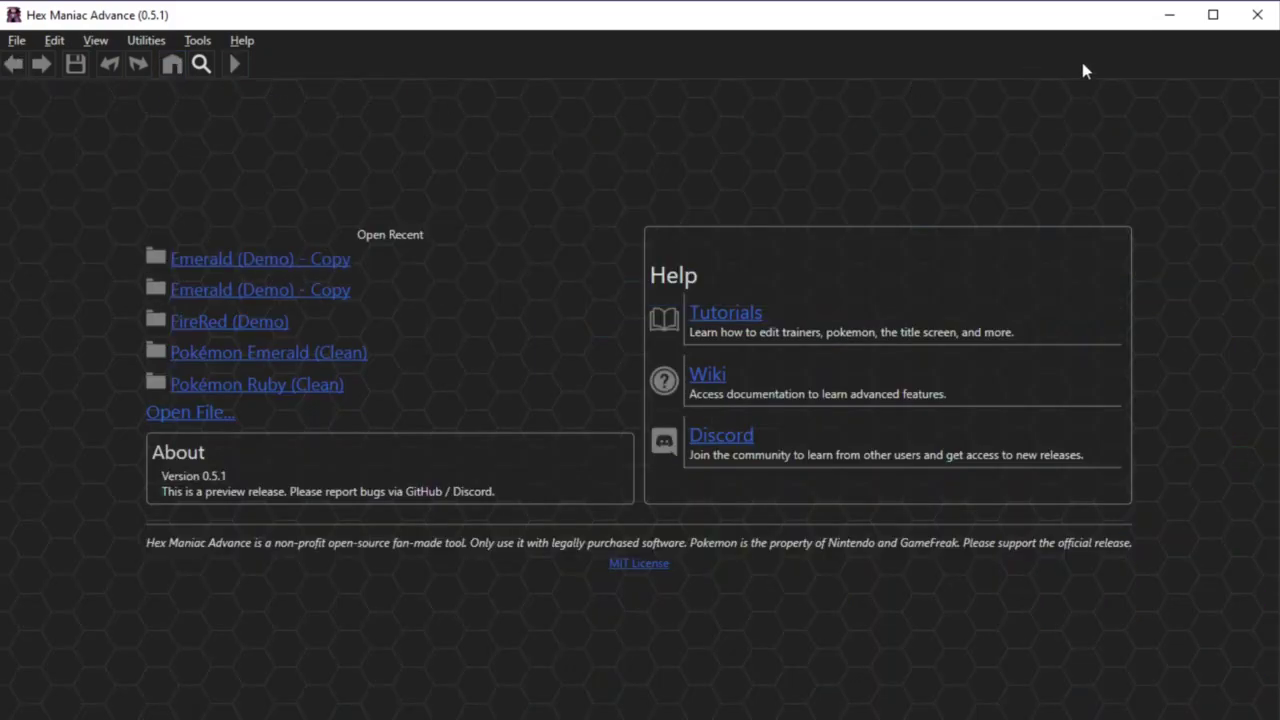
click(1169, 15)
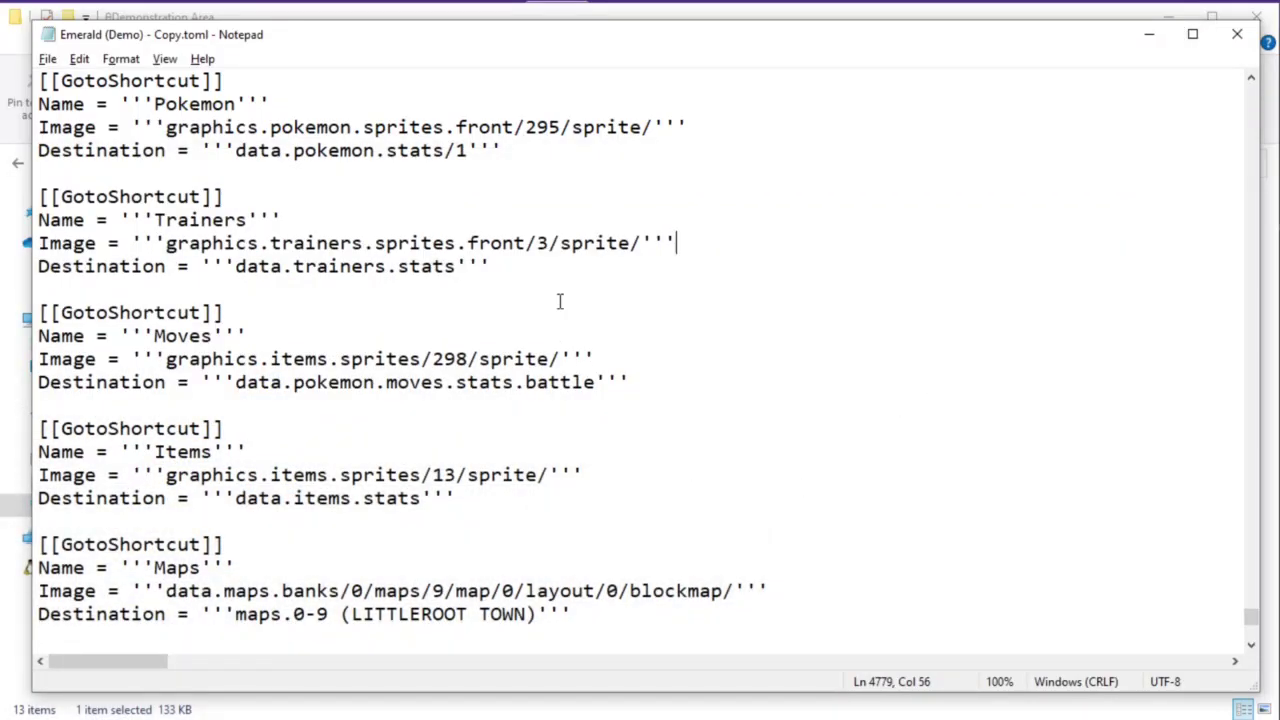
double_click(543, 243)
text(44)
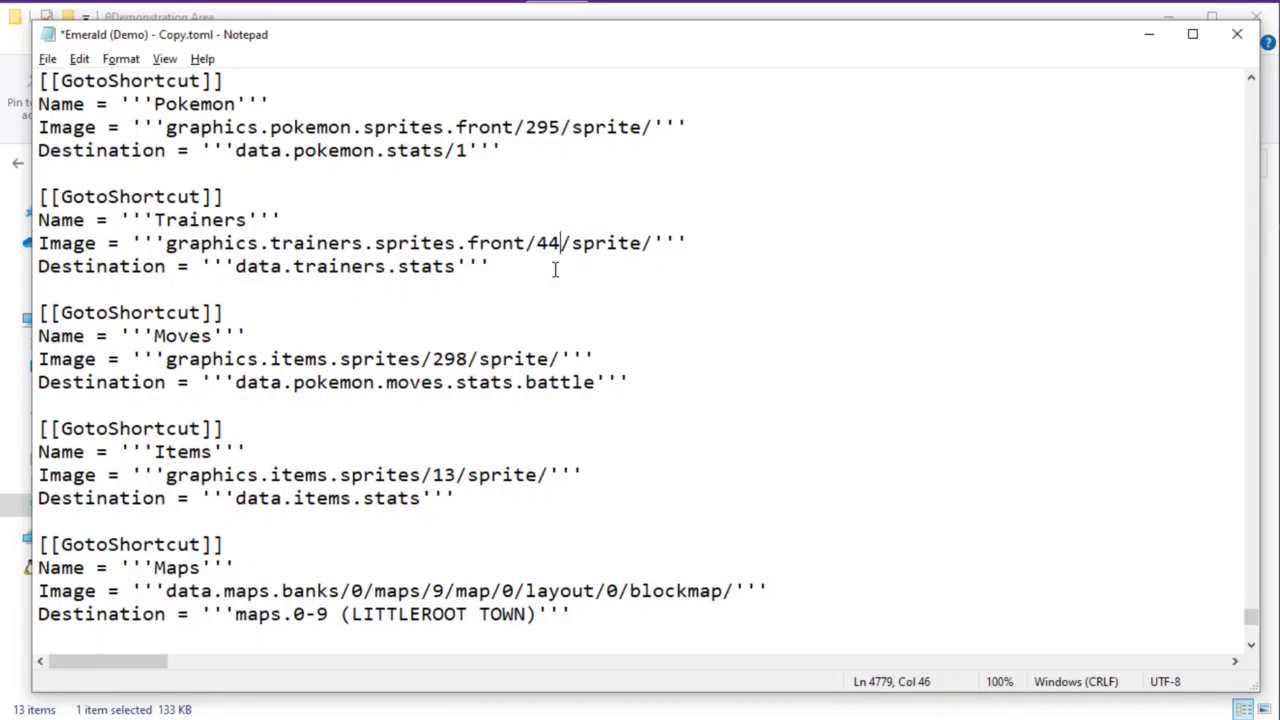
key(ctrl+s)
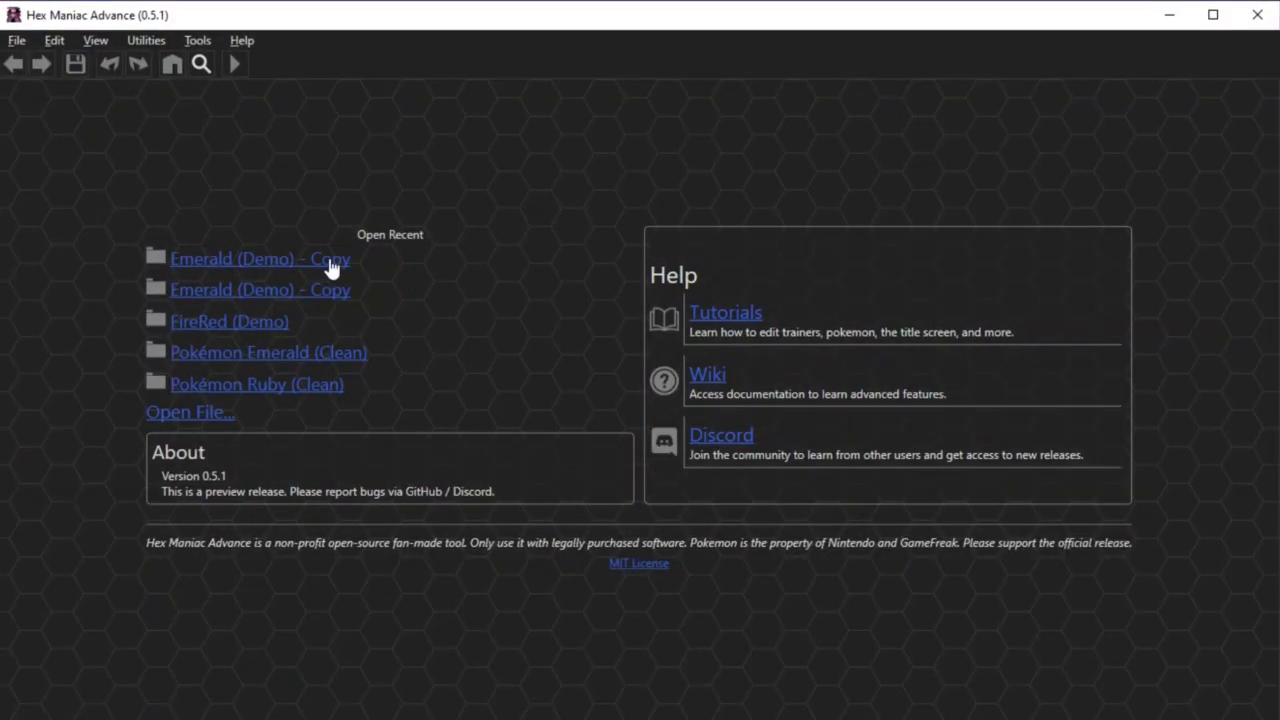
Reopen 'Emerald (Demo) - Copy' from Open Recent on the start page
click(329, 260)
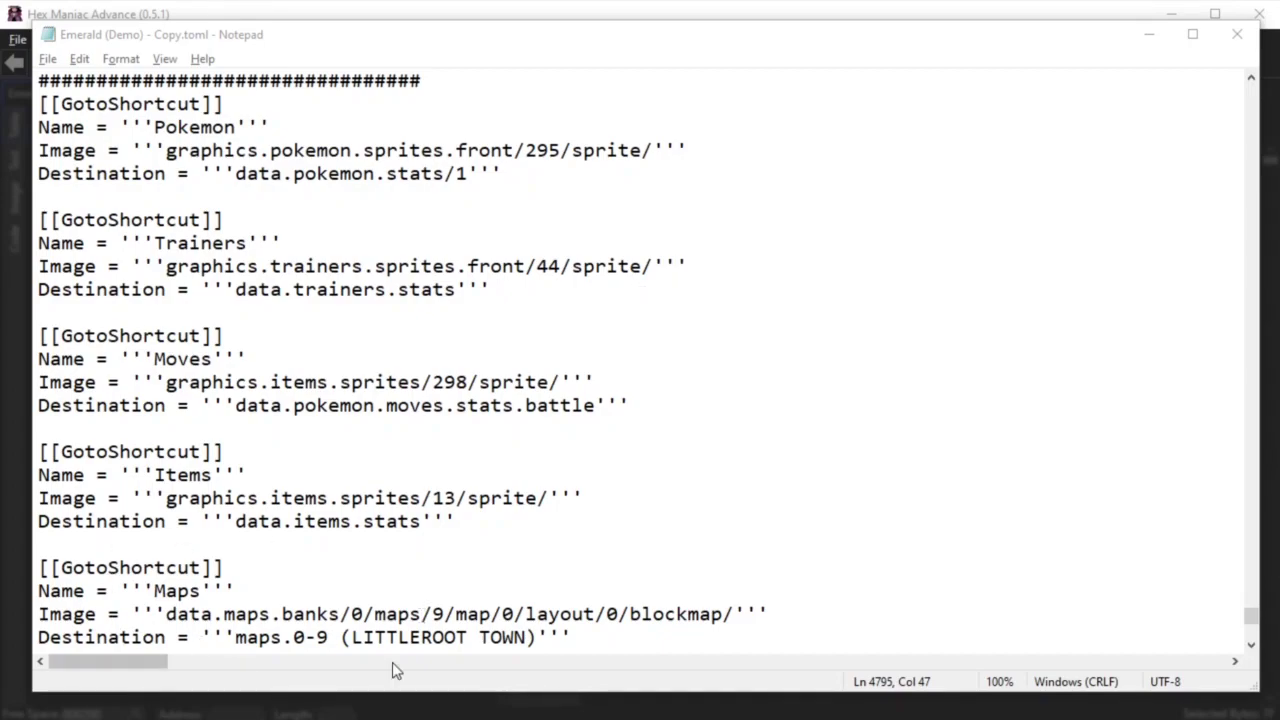
Select 'maps.0-9 (LITTLEROOT TOWN)' on the Maps shortcut's Destination line
drag(236, 637, 541, 642)
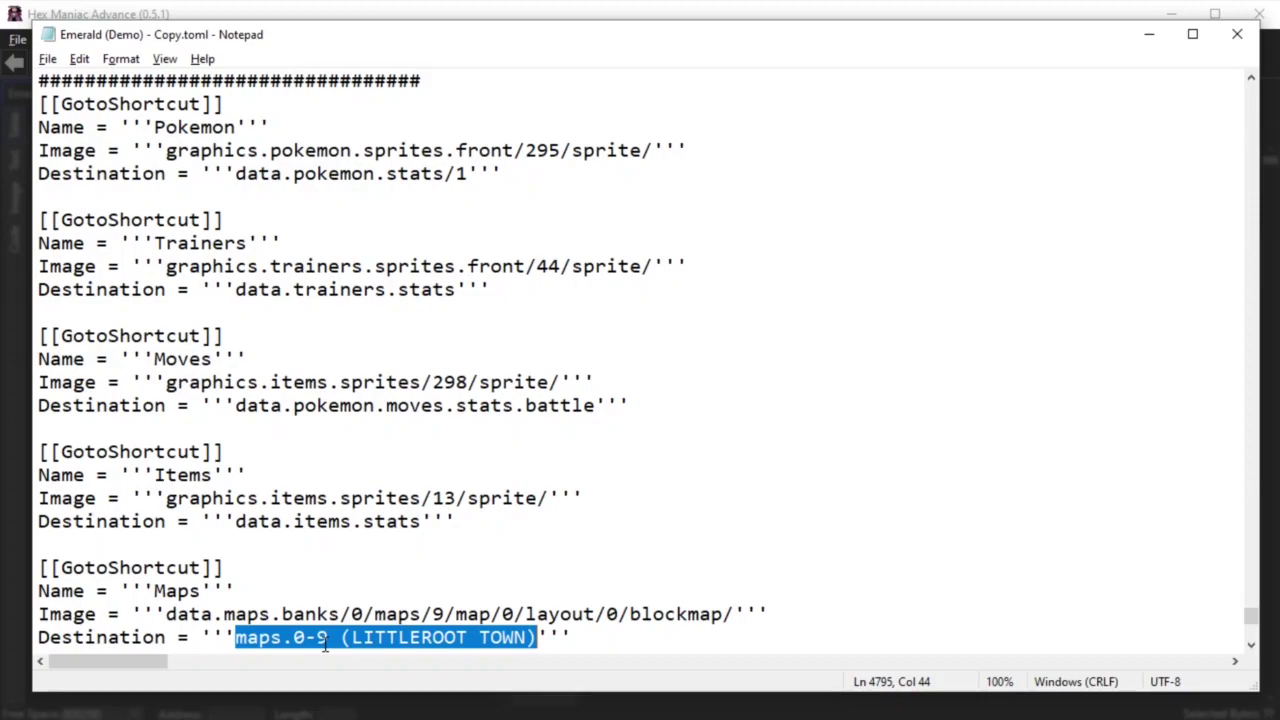
Search 'battle frontier' in Goto and open map 26-27 (BATTLE FRONTIER)
click(77, 18)
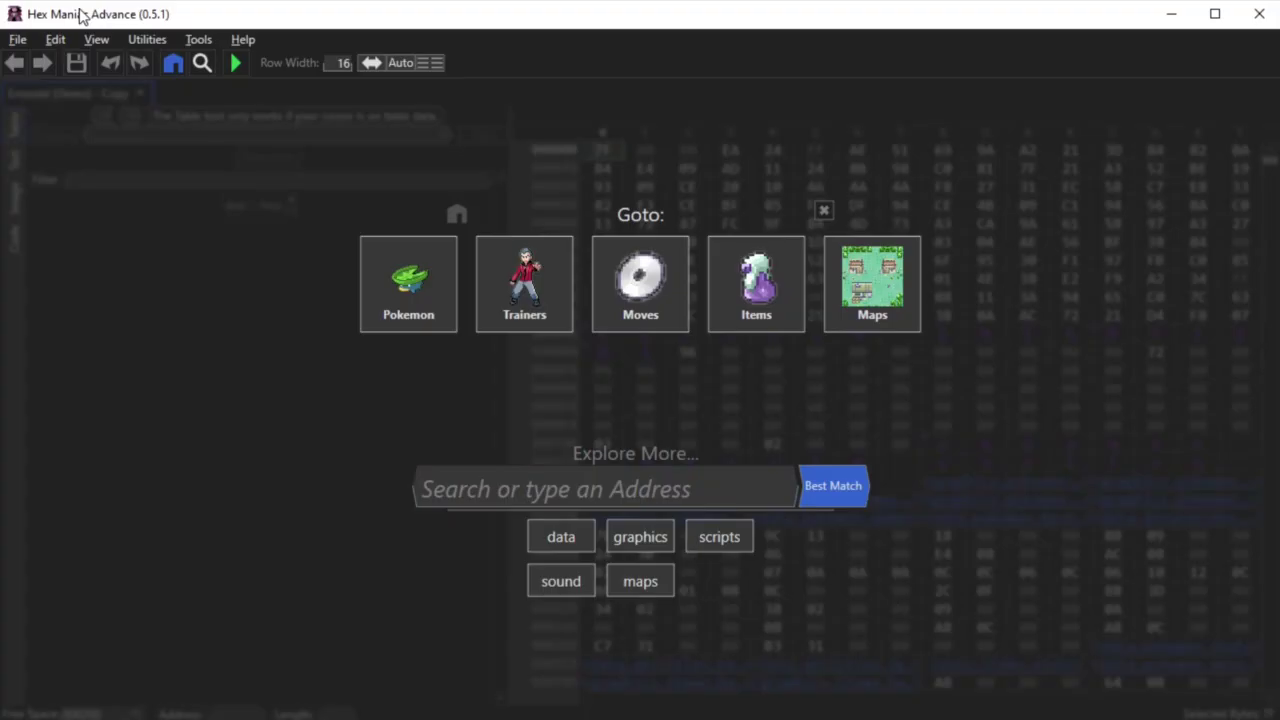
text(ba)
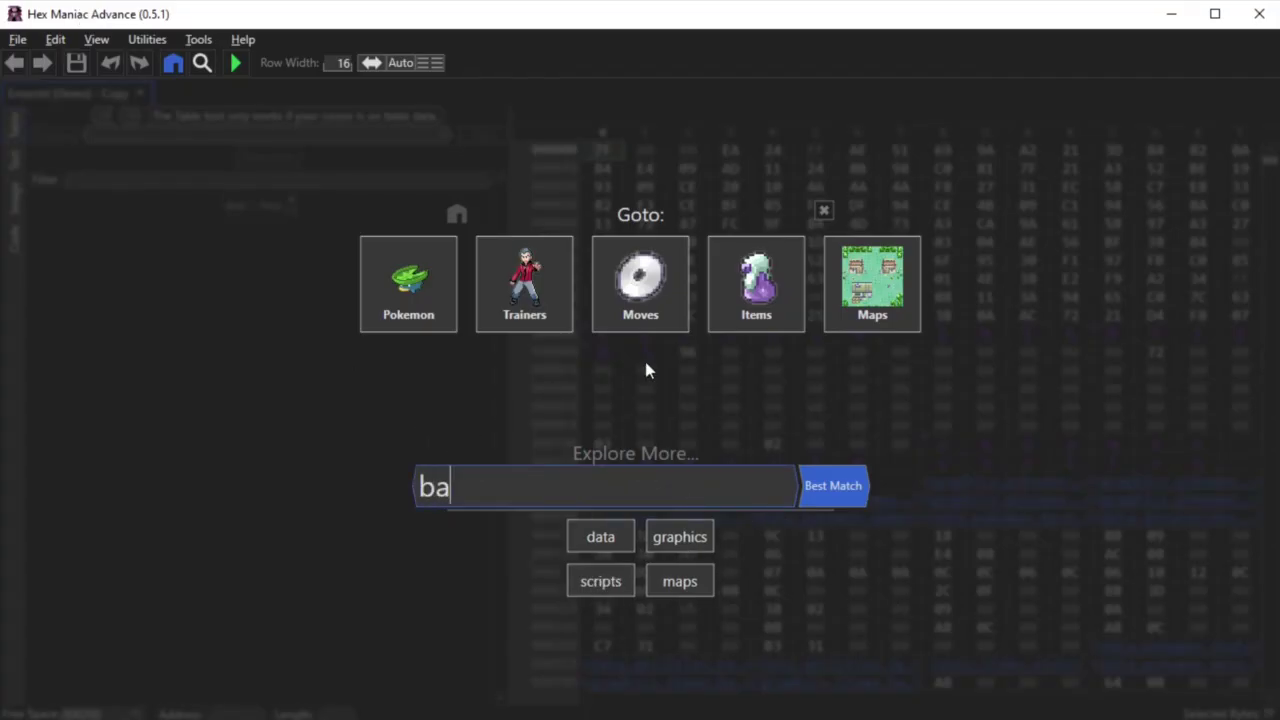
text(ttle frontier)
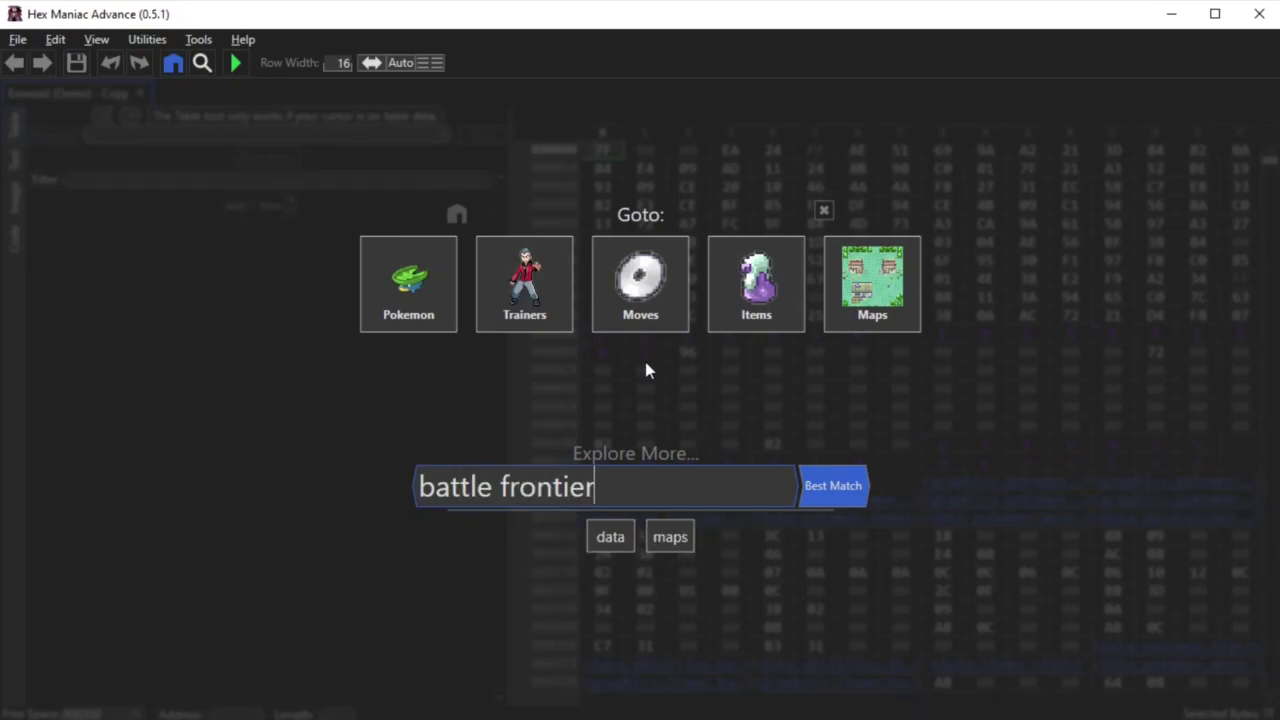
click(678, 540)
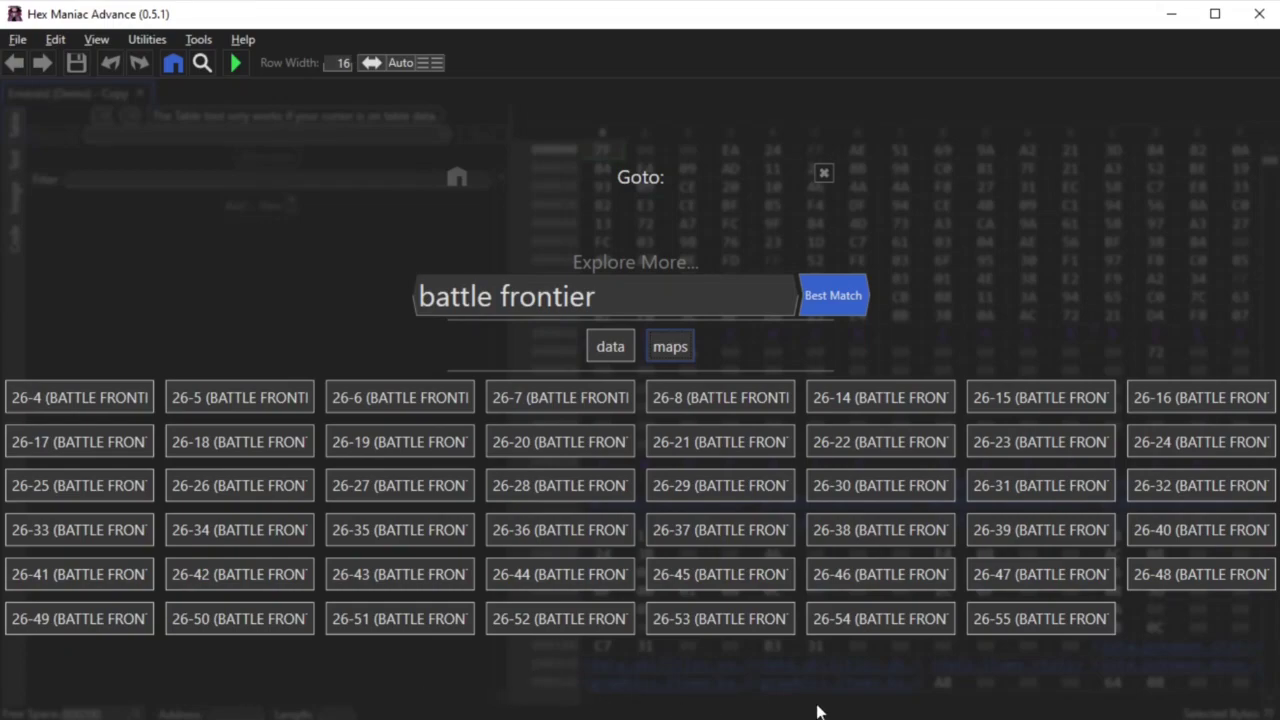
click(410, 486)
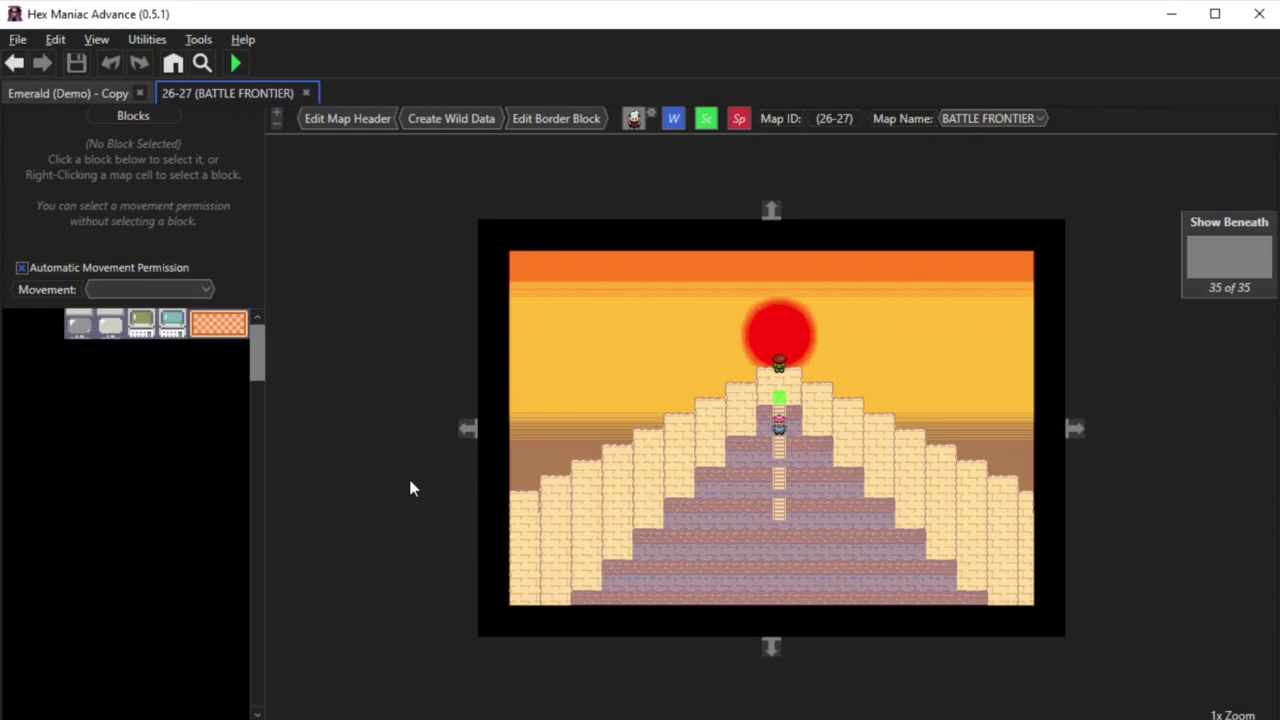
Change the Maps image path from banks/0/maps/9 to banks/26/maps/27
click(307, 92)
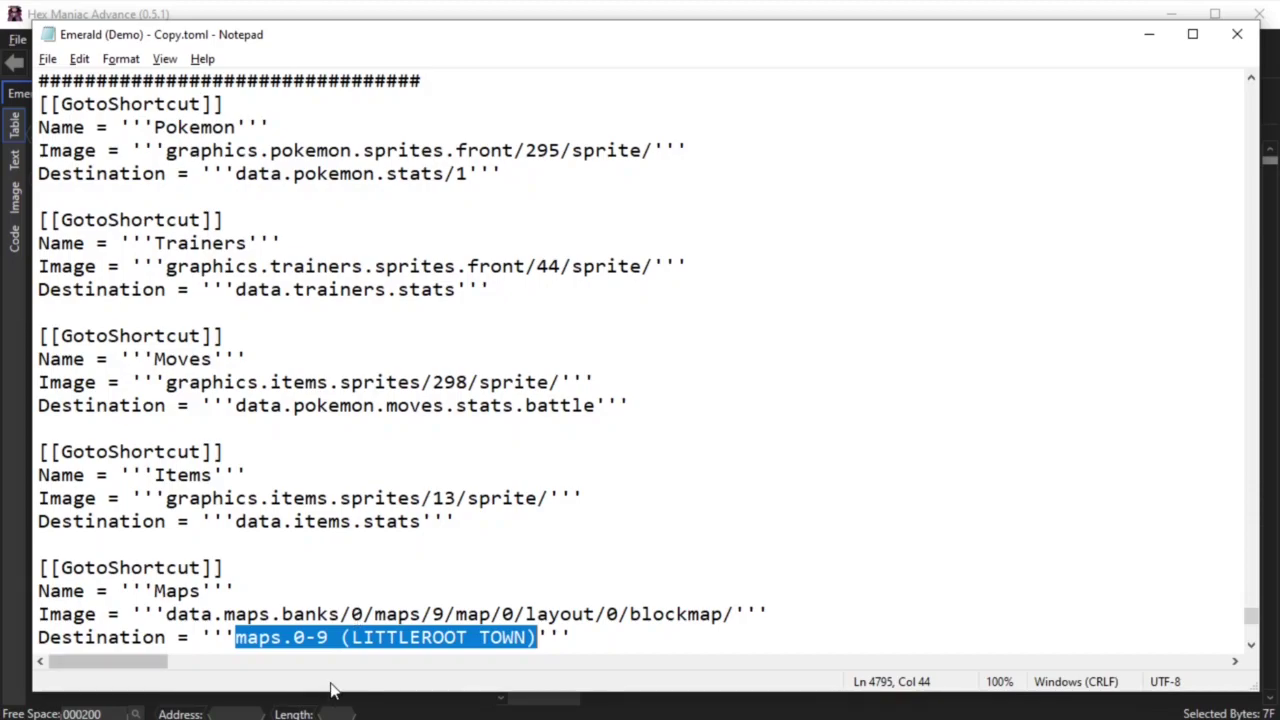
drag(365, 617, 351, 617)
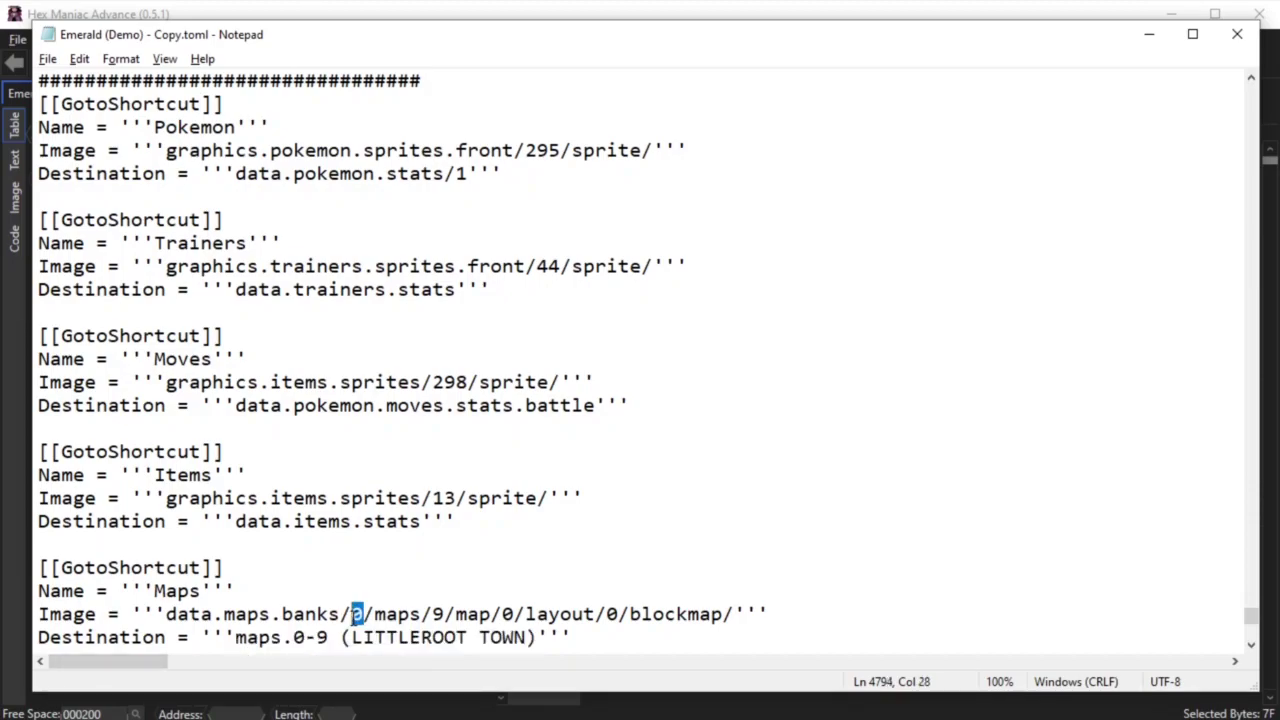
double_click(297, 641)
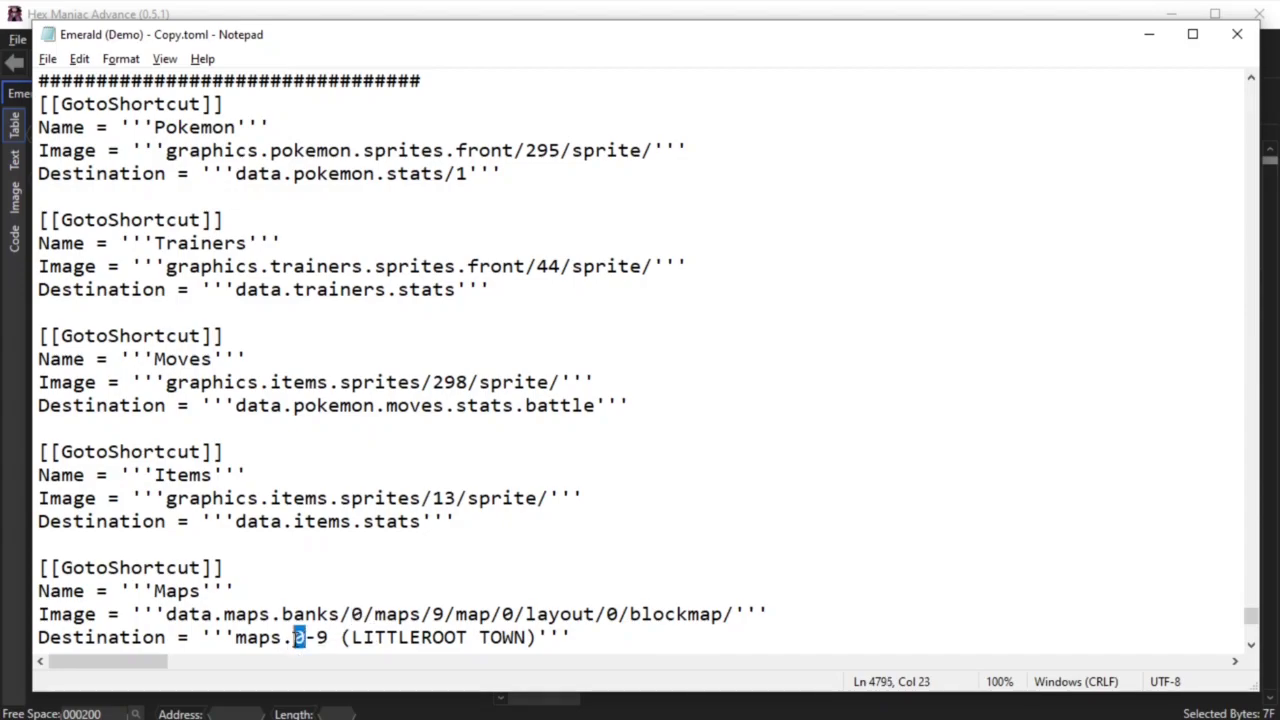
double_click(356, 614)
text(27)
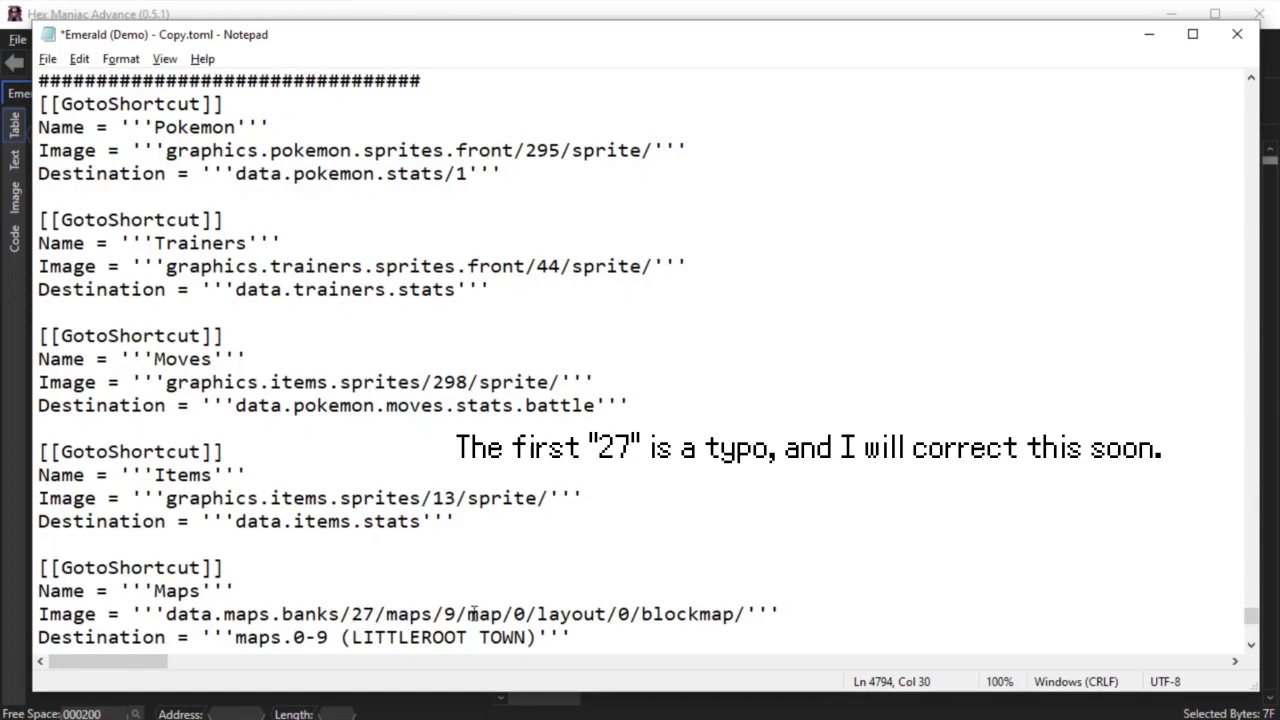
drag(457, 616, 445, 616)
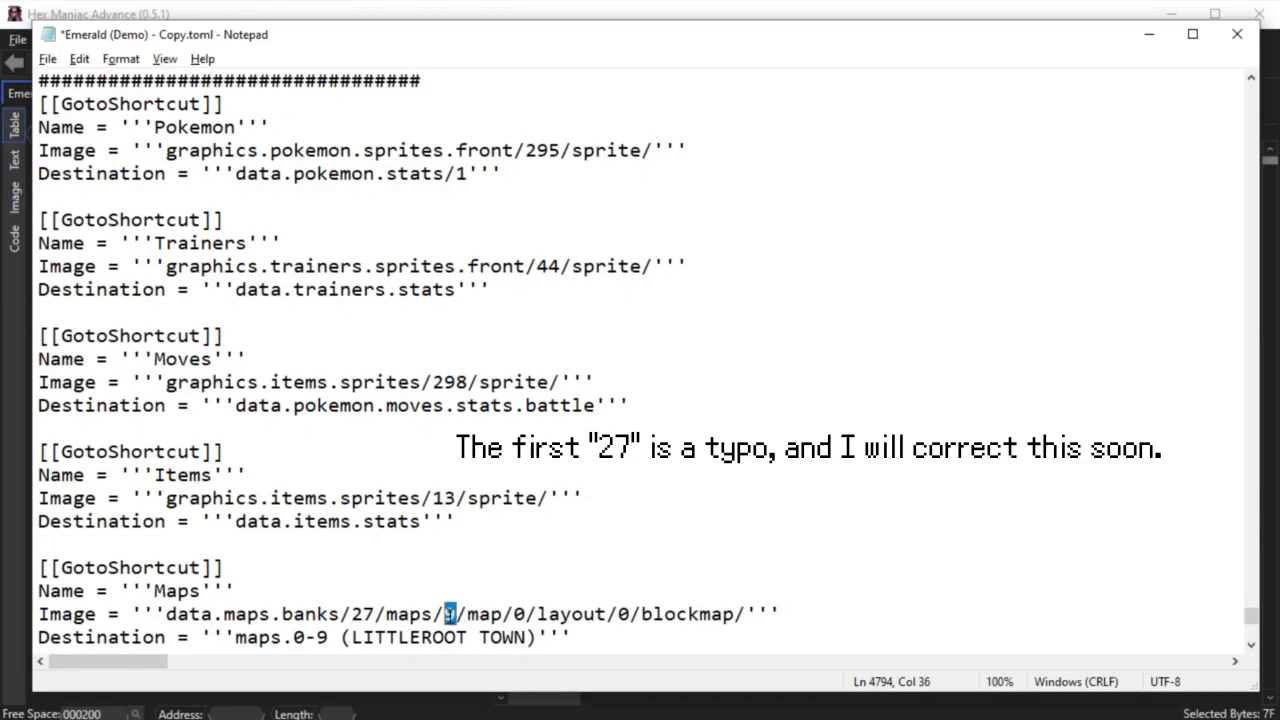
double_click(322, 637)
double_click(449, 614)
text(27)
click(375, 614)
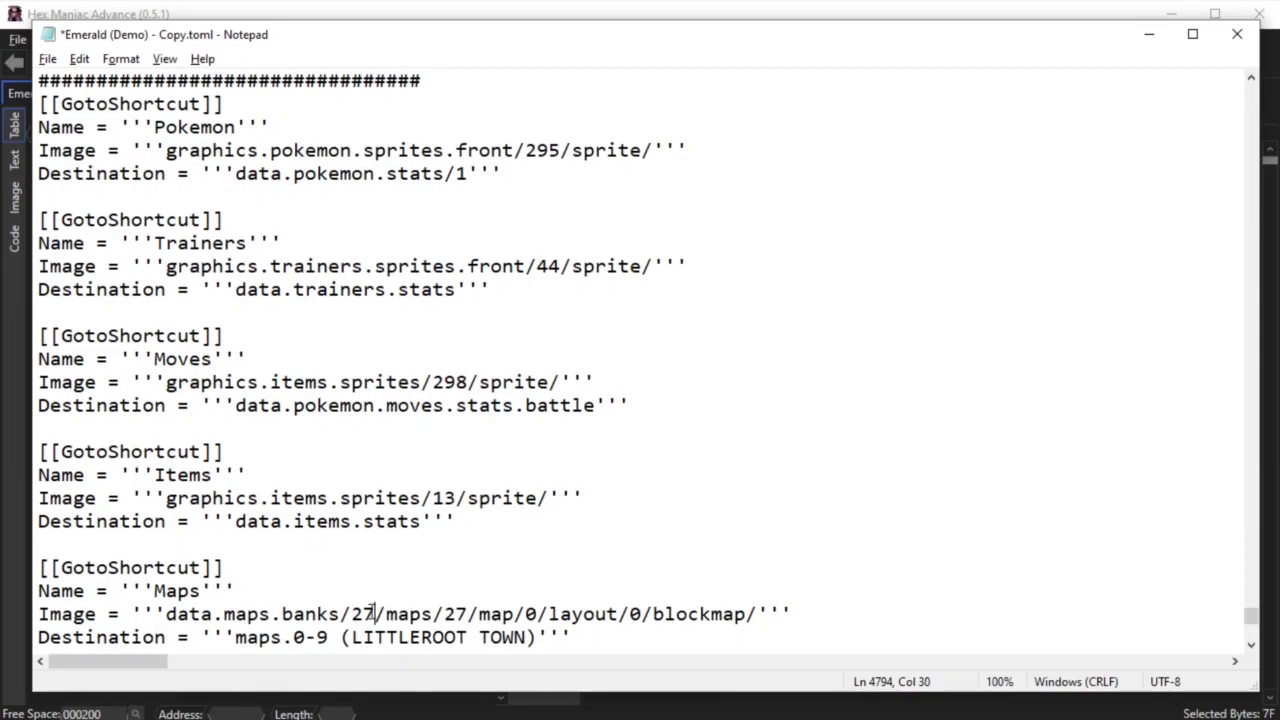
drag(375, 614, 363, 614)
text(6)
Change the Maps destination to maps.26-27 (BATTLE FRONTIER) and save the file
drag(306, 637, 296, 637)
text(26)
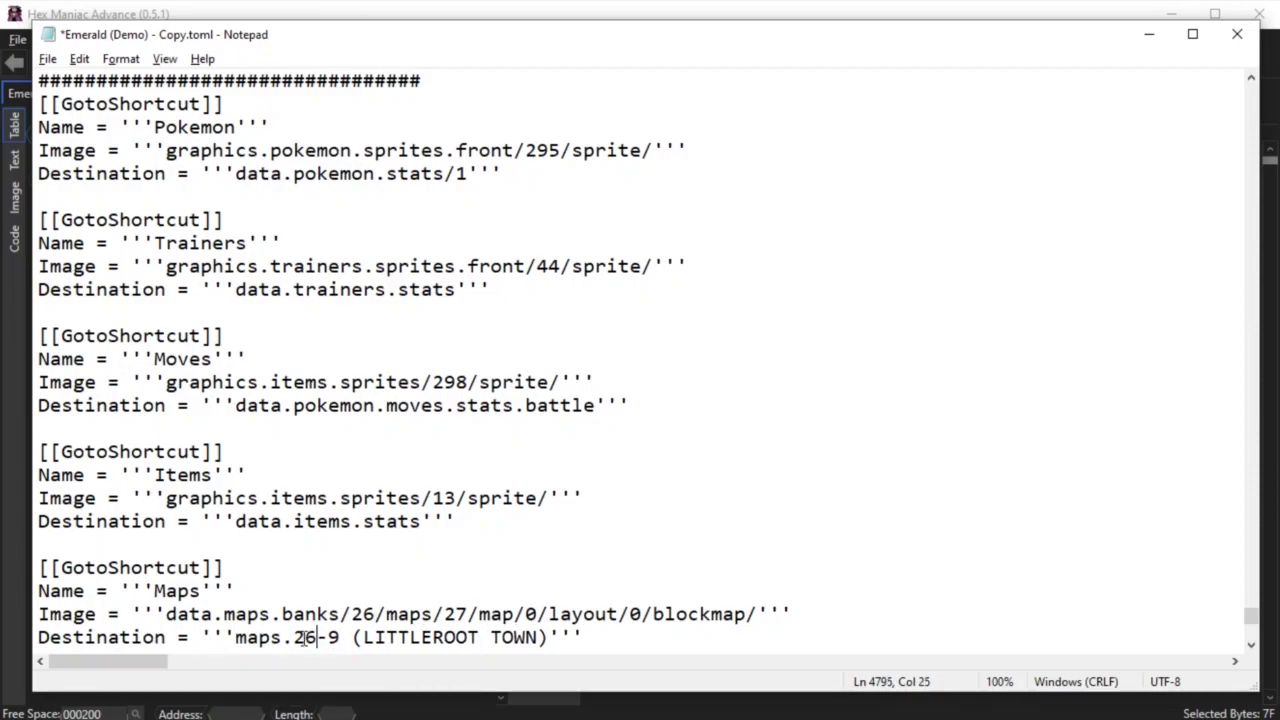
drag(340, 637, 333, 637)
right_click(334, 637)
key(Escape)
text(27)
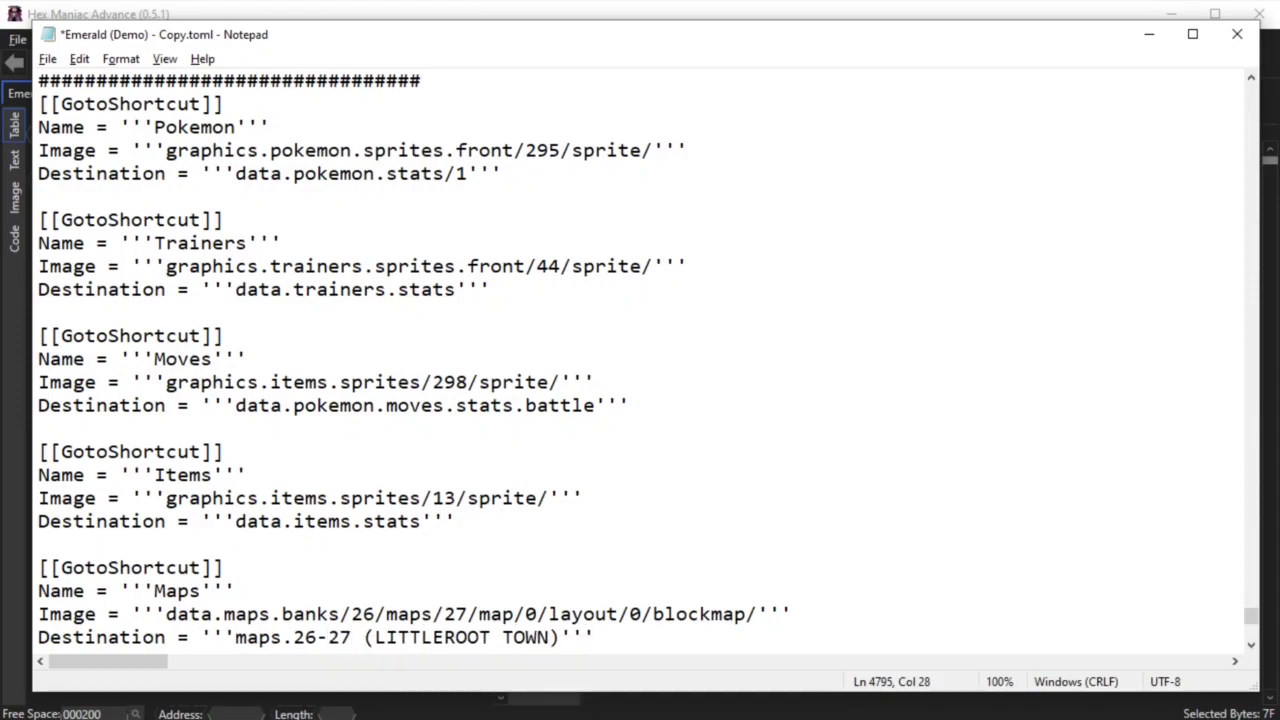
click(381, 637)
key(shift+Right)
key(shift+Right)
drag(376, 637, 548, 637)
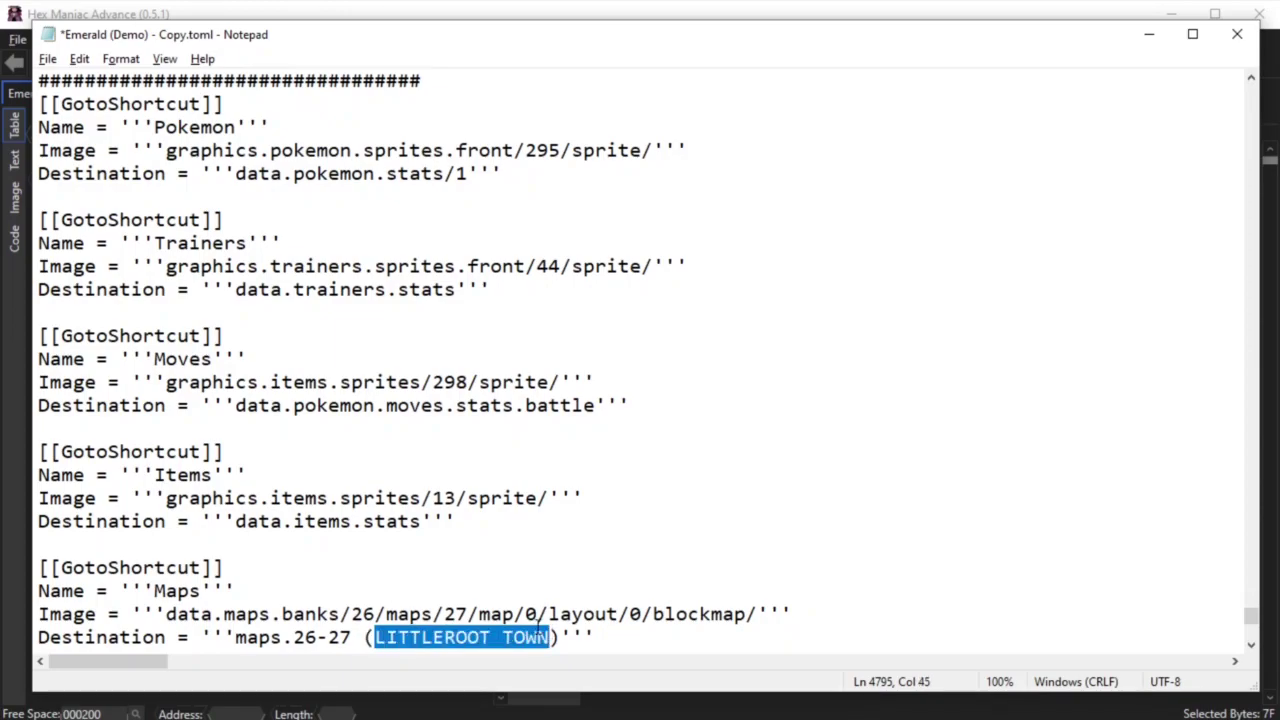
text(BATTLE FRONTI)
text(ER)
click(597, 630)
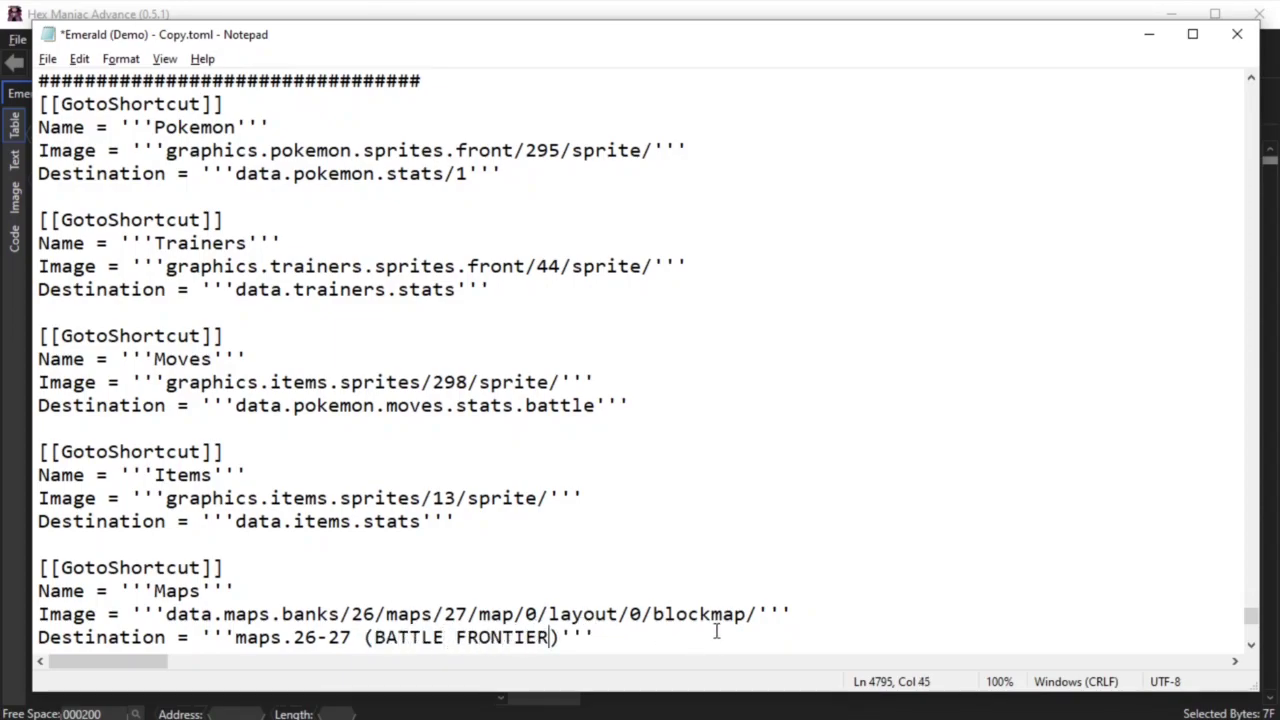
click(47, 59)
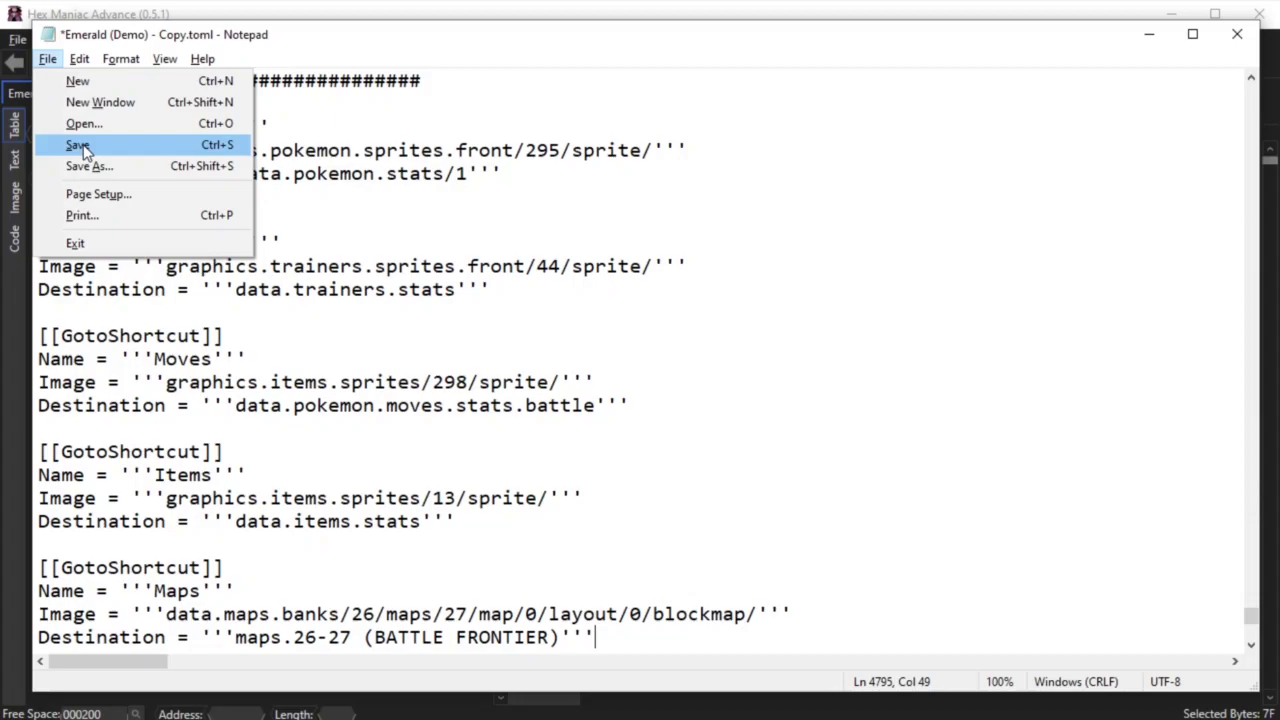
click(75, 143)
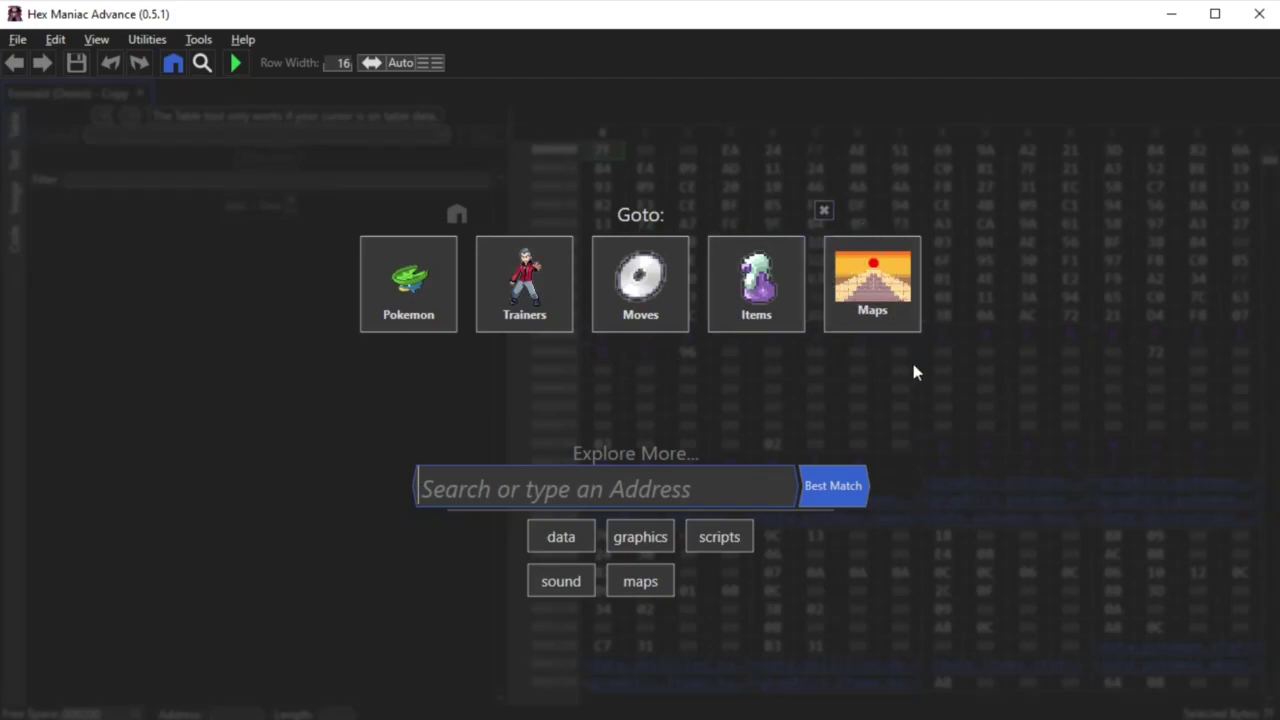
Use the Maps shortcut tile to confirm it opens map 26-27 (BATTLE FRONTIER)
click(889, 298)
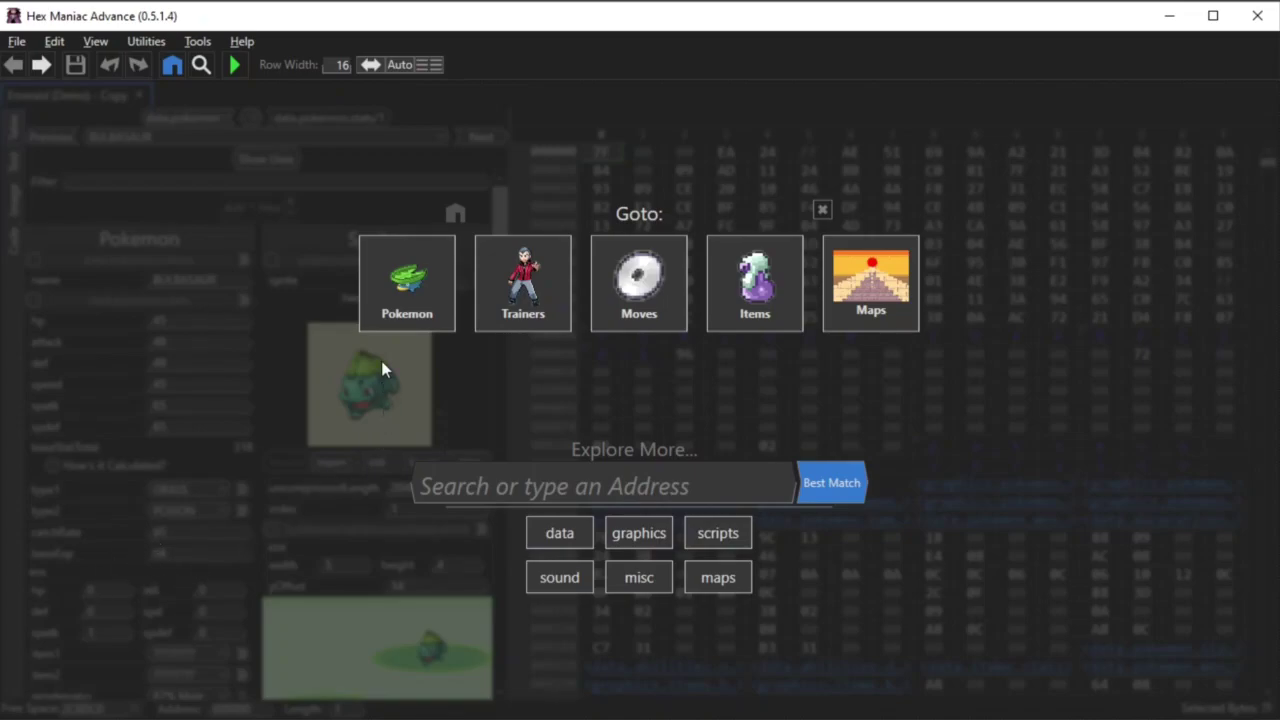
Test the Pokemon shortcut, then search 'pokemon names' and open the pokemon.names table
click(384, 288)
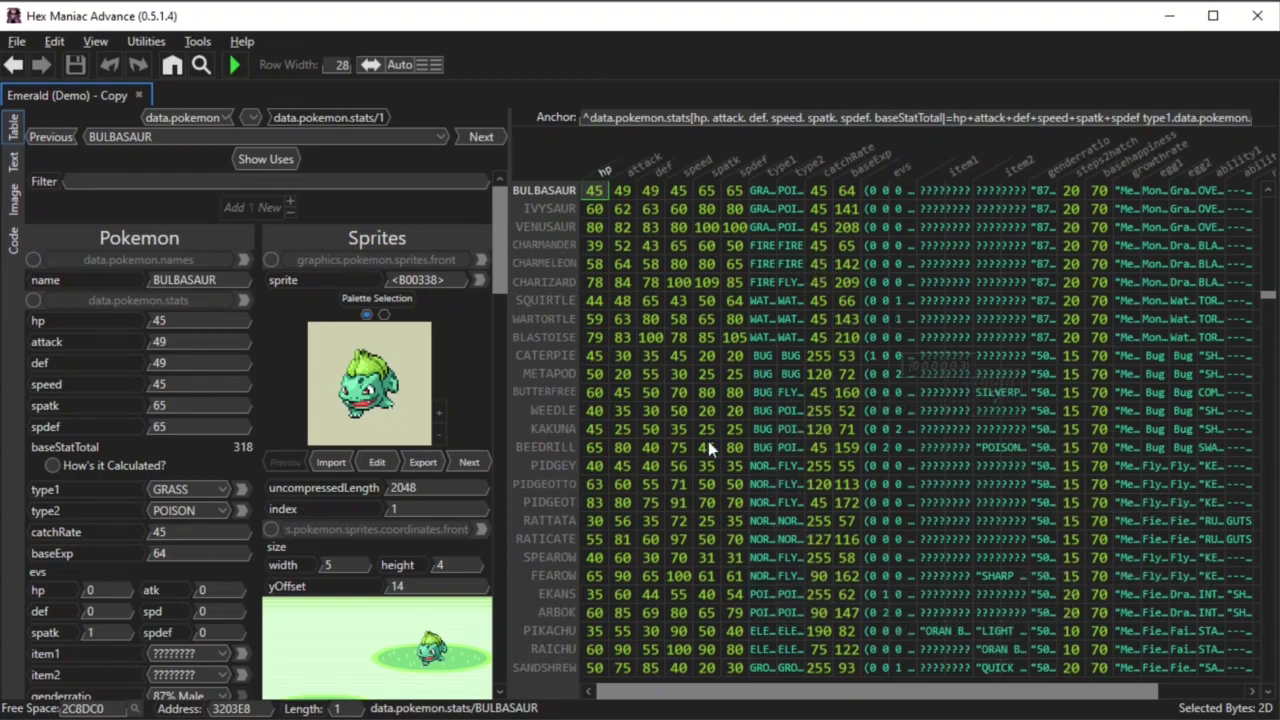
key(ctrl+g)
text(op)
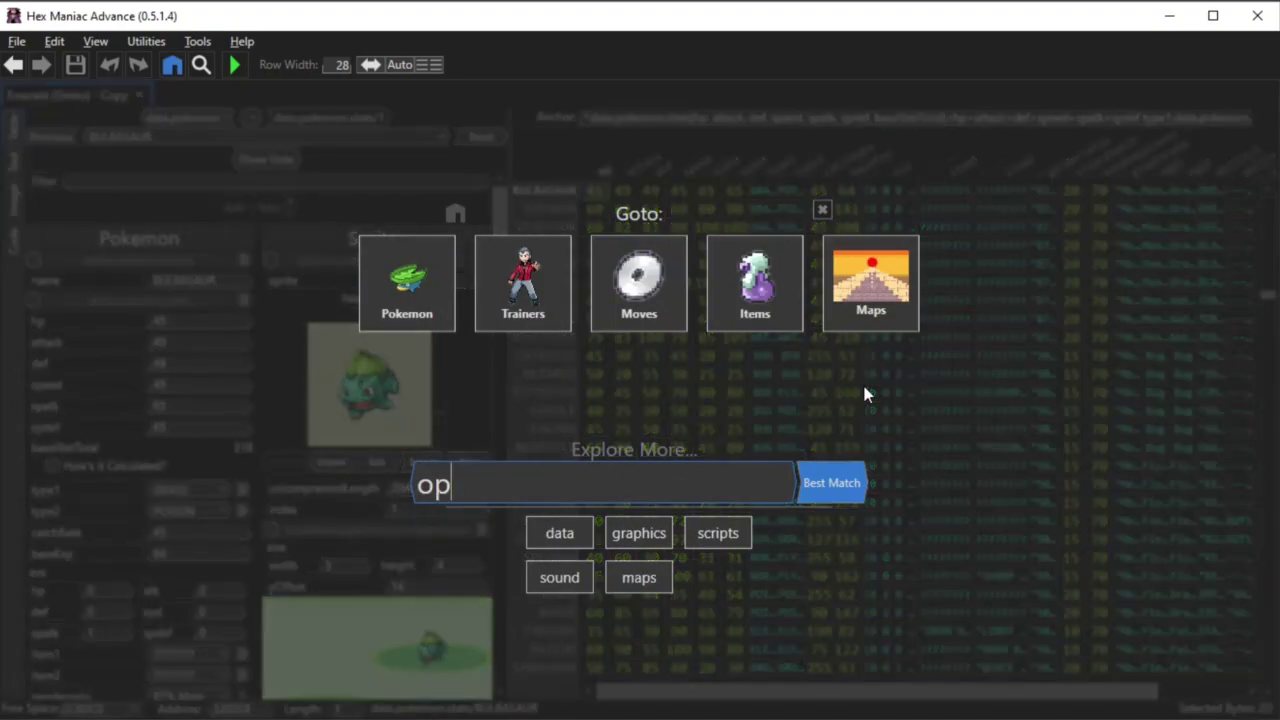
key(BackSpace)
key(BackSpace)
text(pokemon names)
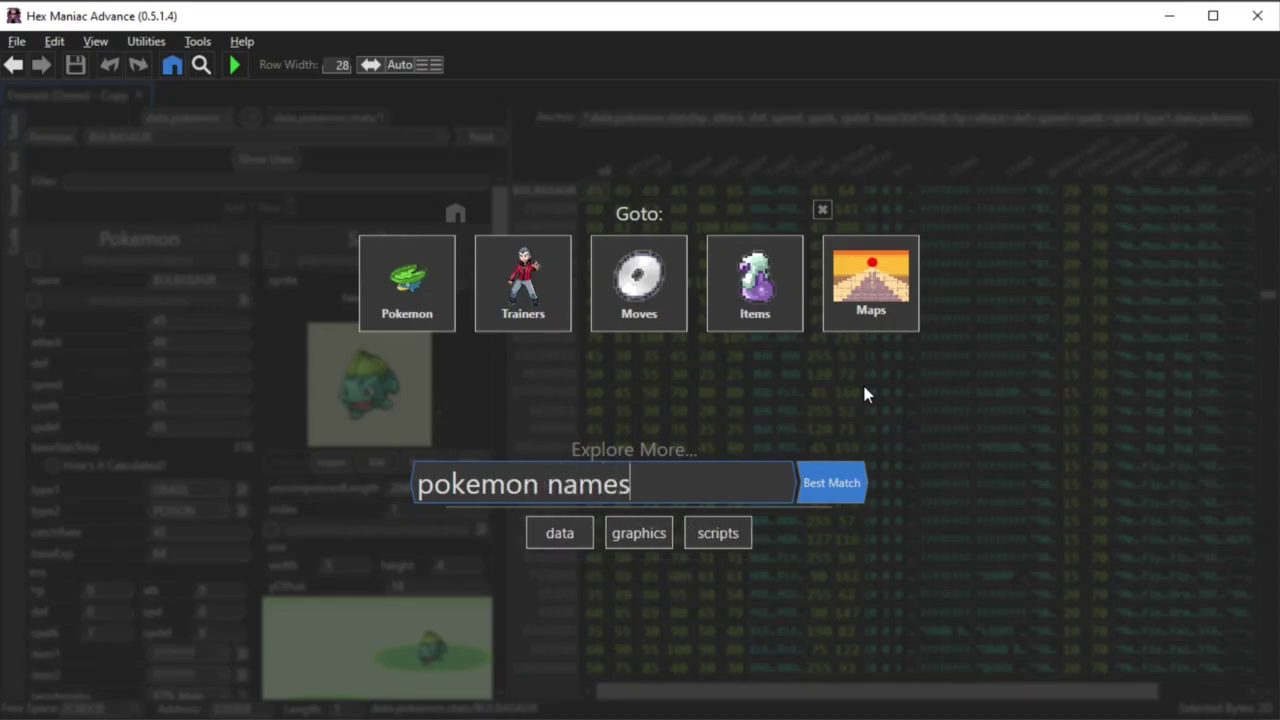
click(548, 543)
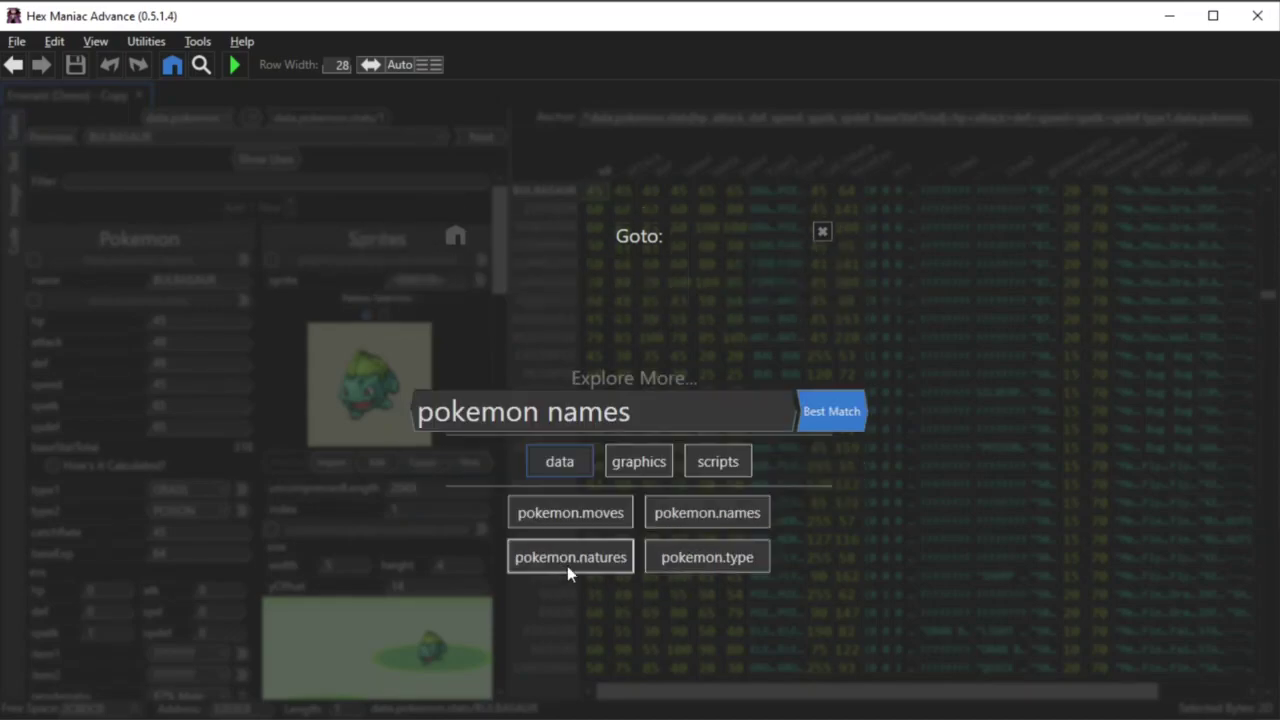
click(687, 518)
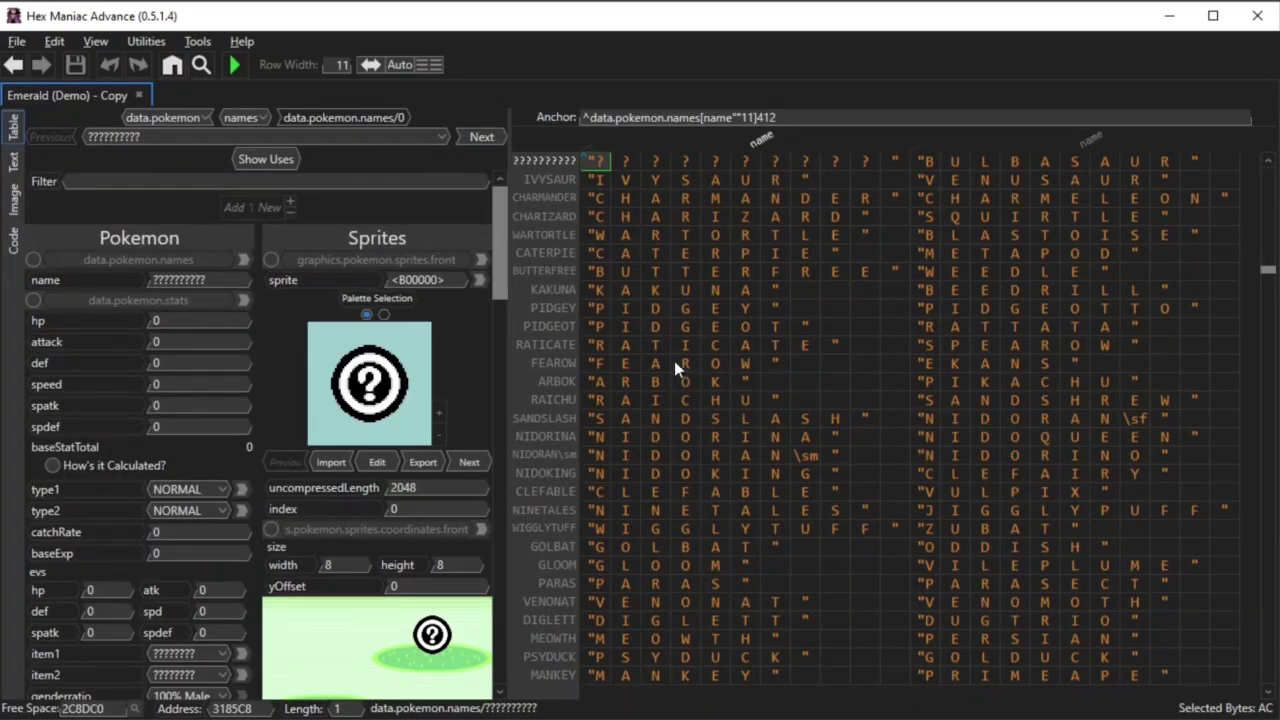
Copy the table's anchor name data.pokemon.names
click(590, 117)
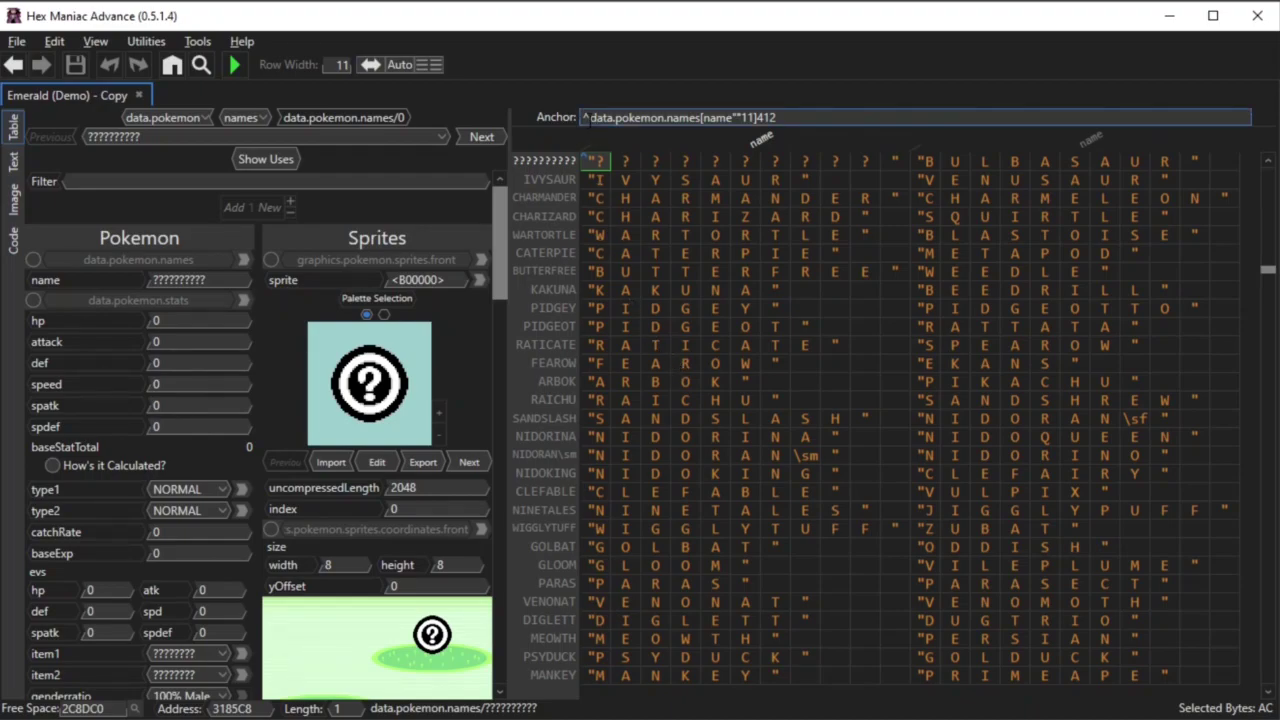
drag(590, 117, 705, 117)
right_click(692, 124)
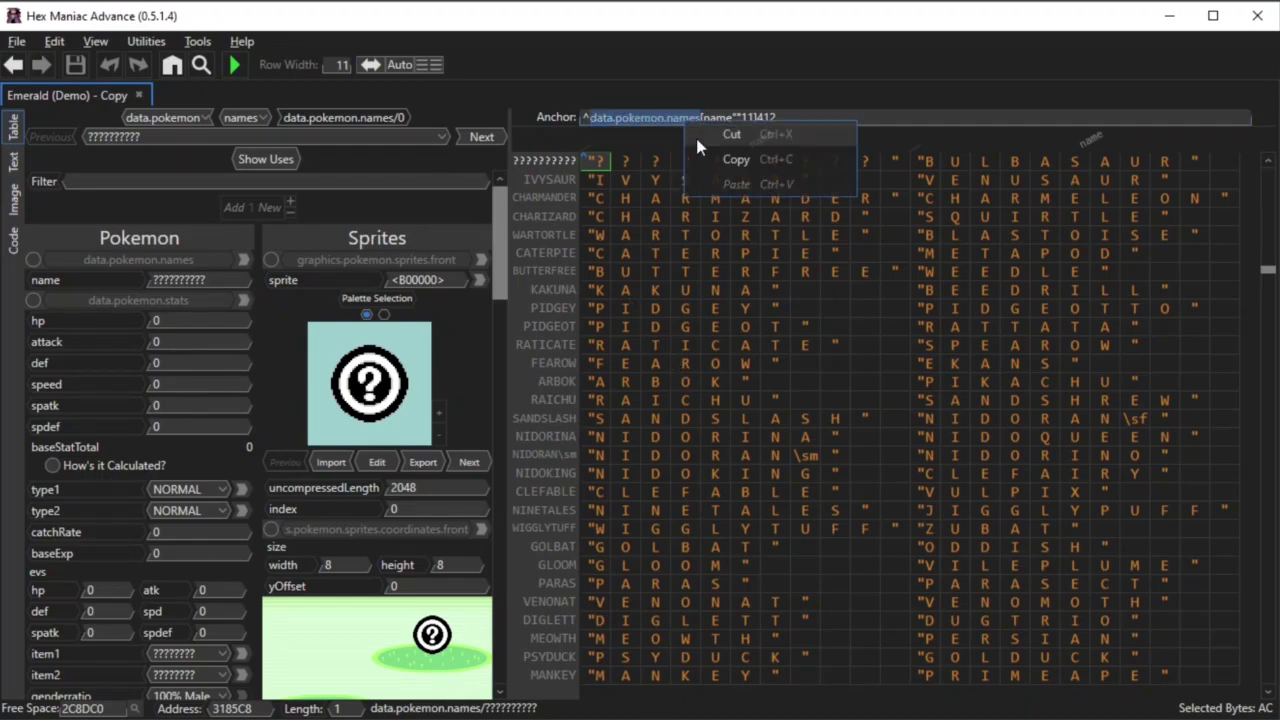
click(698, 162)
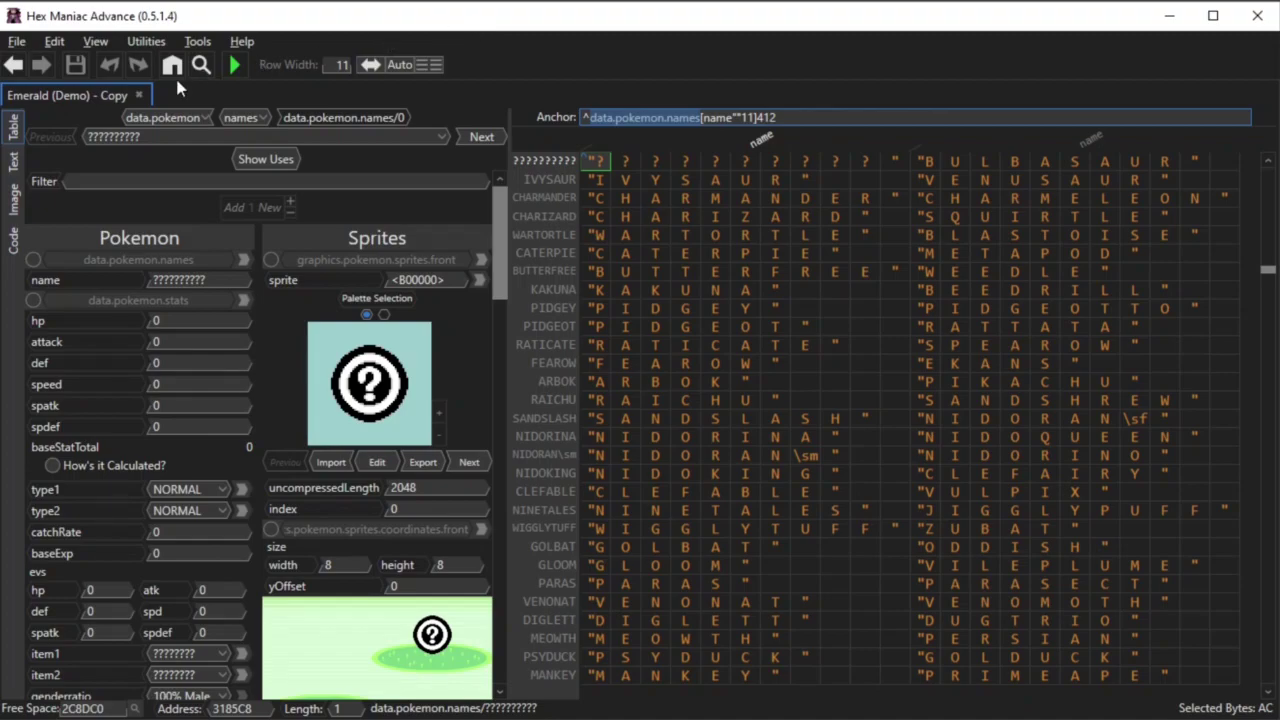
Close the Emerald (Demo) - Copy ROM and find the first GotoShortcut entry in Notepad
click(140, 96)
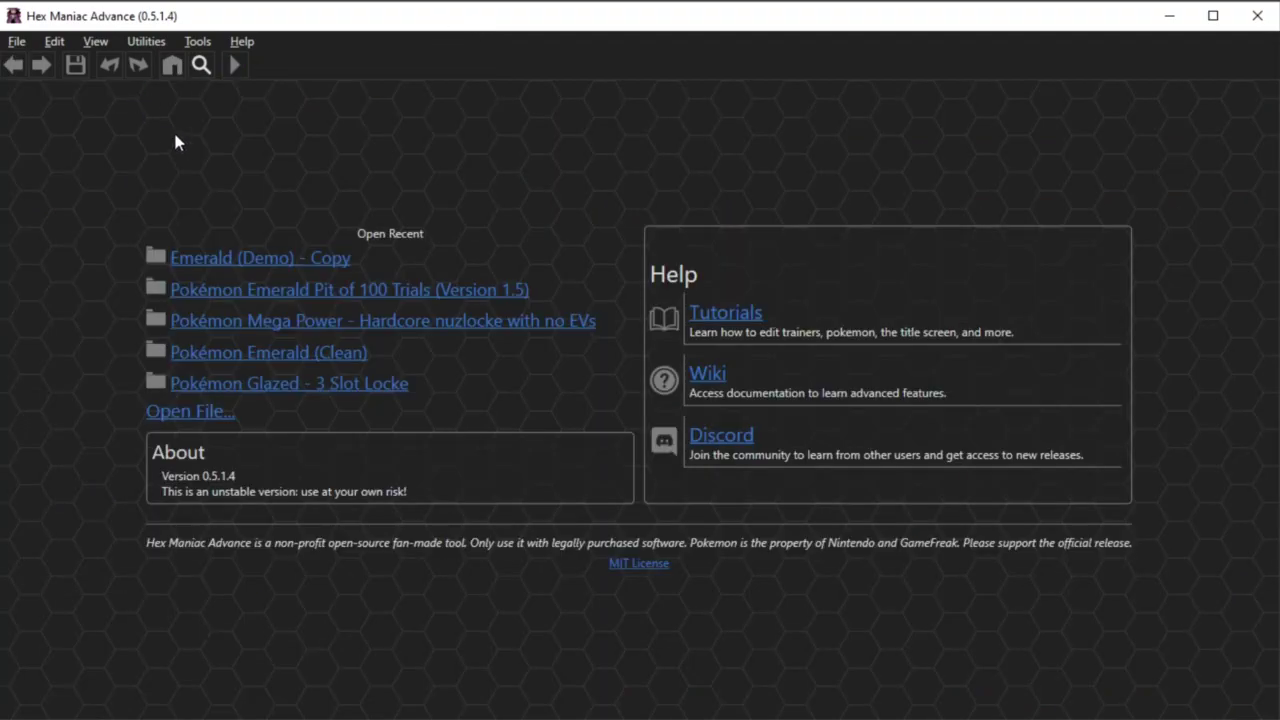
click(1168, 15)
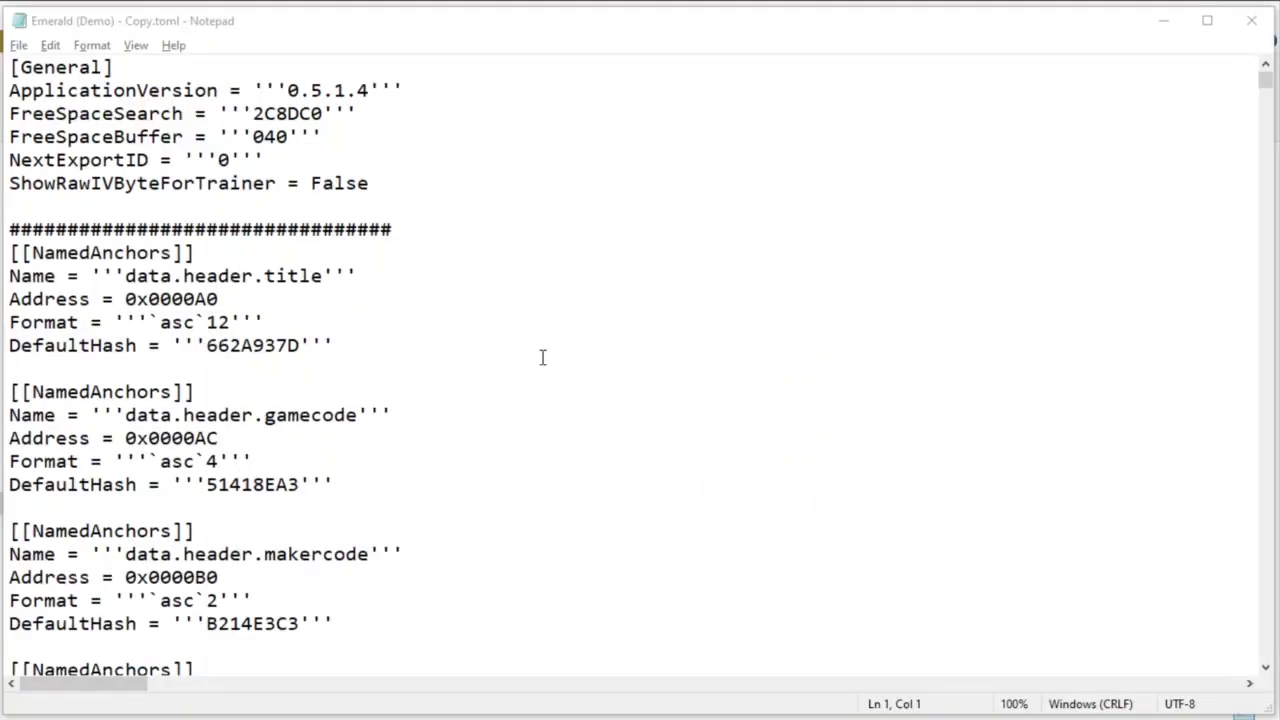
click(542, 357)
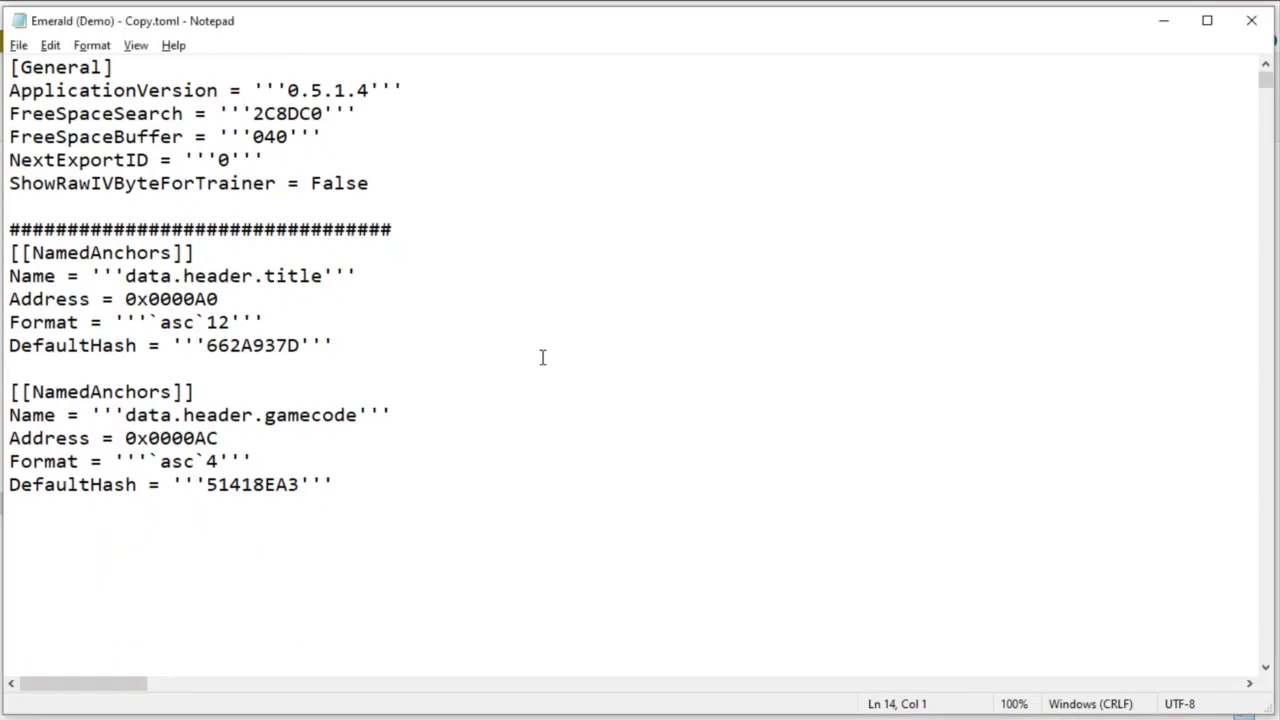
key(ctrl+f)
text(gotoshortcut)
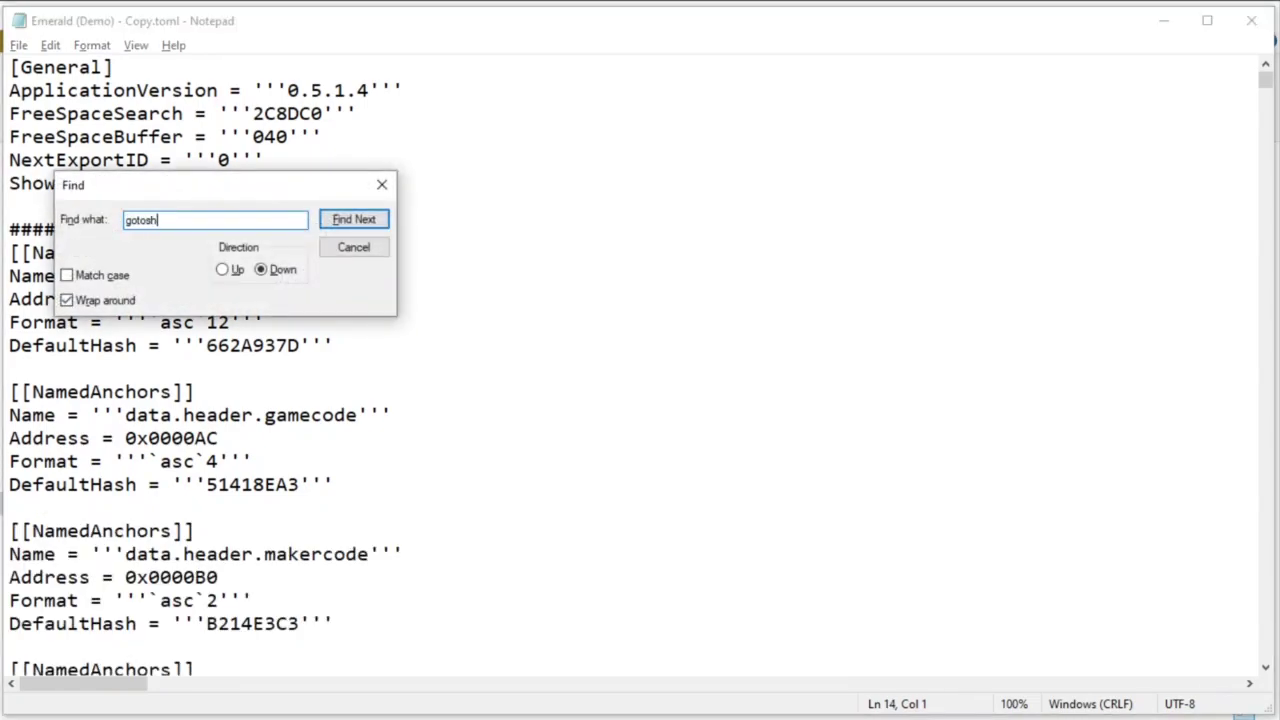
key(Return)
key(Escape)
scroll(520, 371, down, 7)
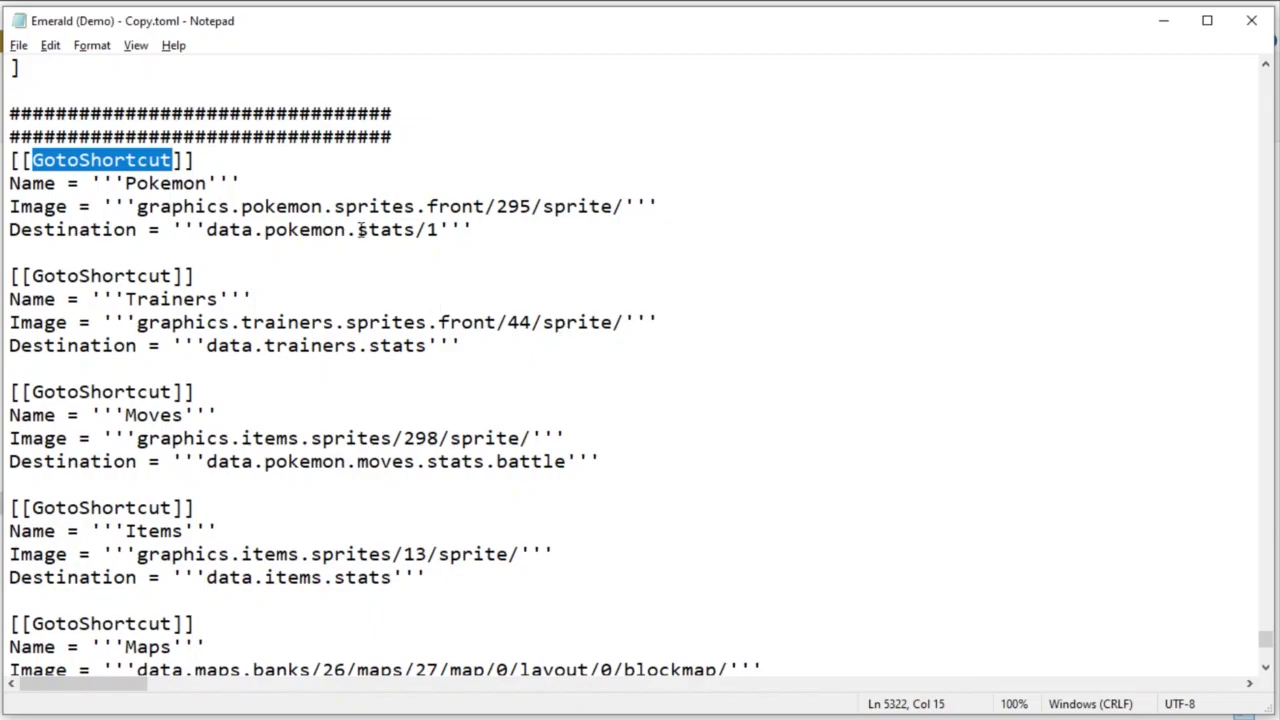
Change the Pokemon destination from data.pokemon.stats/1 to data.pokemon.names/2
drag(358, 230, 210, 232)
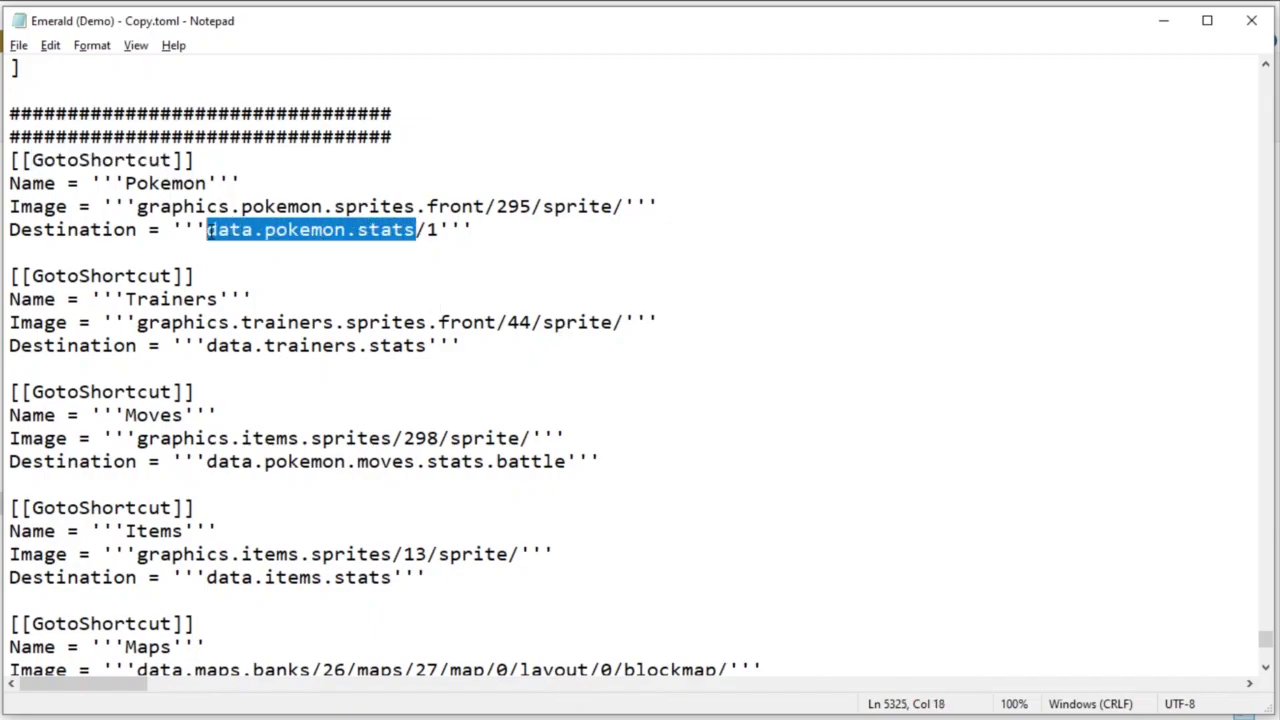
right_click(258, 229)
click(300, 311)
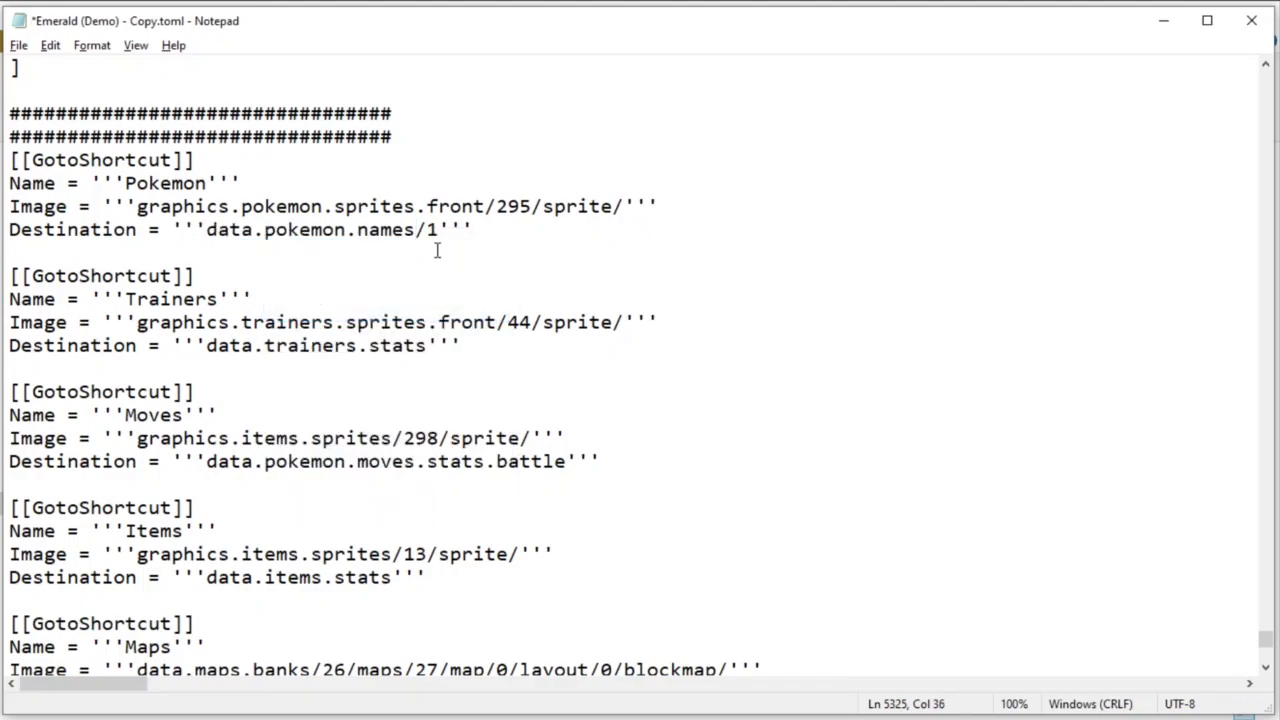
drag(416, 230, 439, 230)
click(441, 231)
key(shift+Left)
text(2)
Save the TOML file and minimize Notepad
click(18, 45)
click(42, 132)
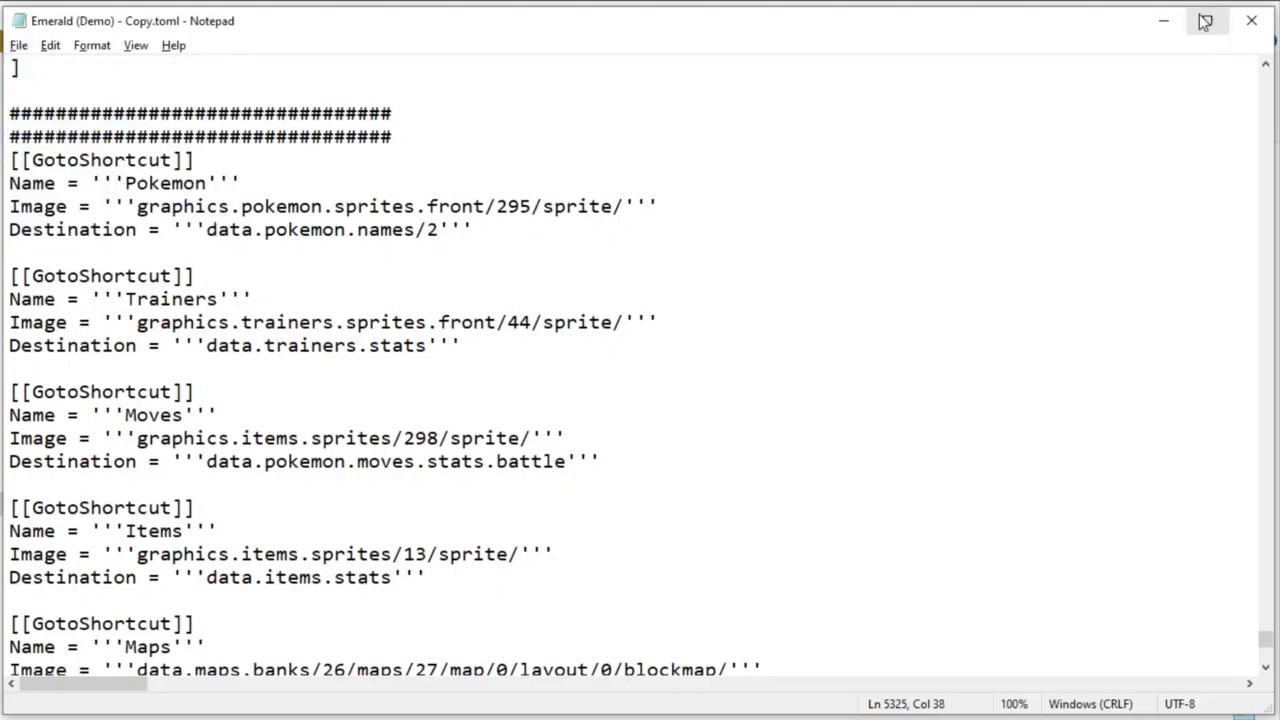
click(1163, 20)
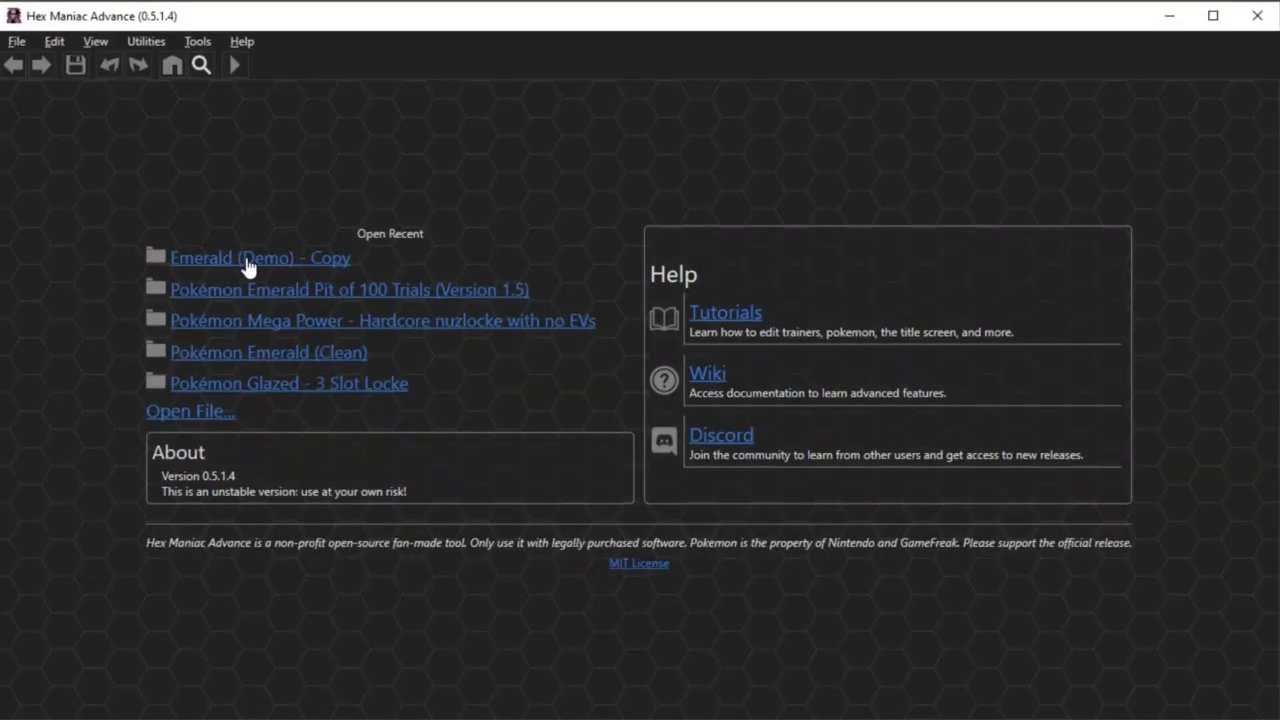
Reopen Emerald (Demo) - Copy from Open Recent and check that the Pokemon shortcut lands on IVYSAUR in data.pokemon.names/2
click(247, 260)
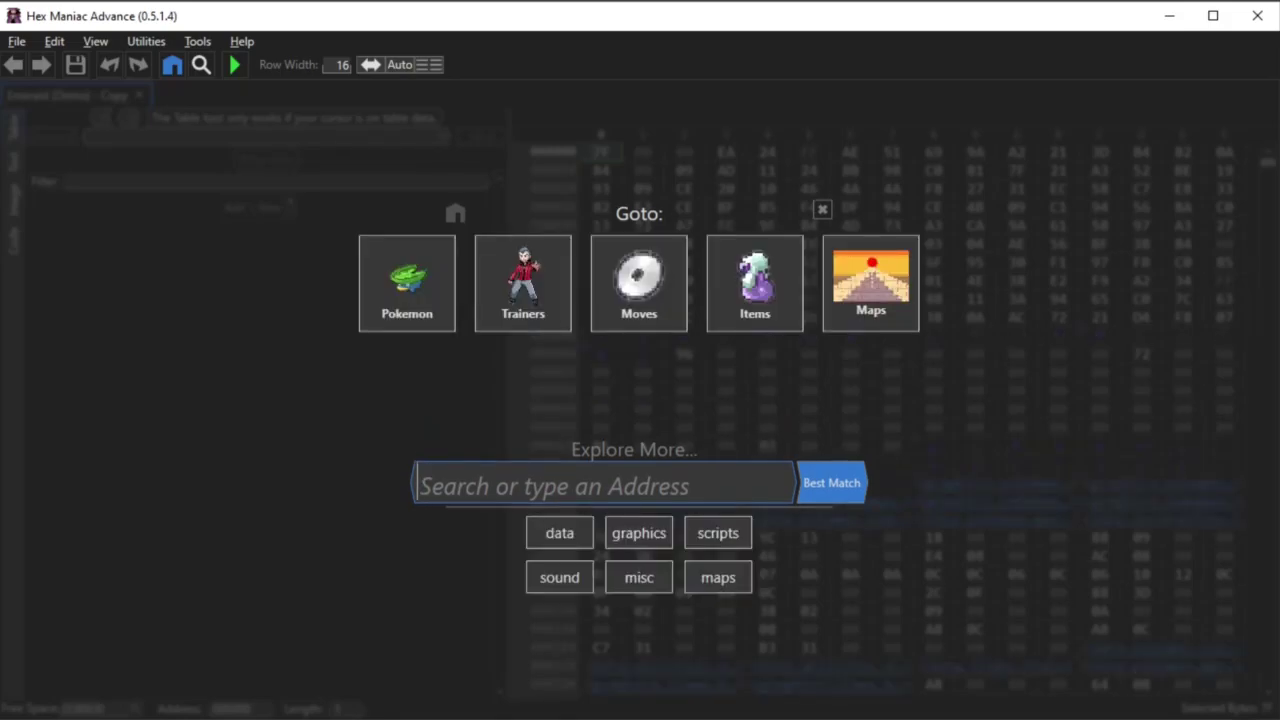
click(313, 335)
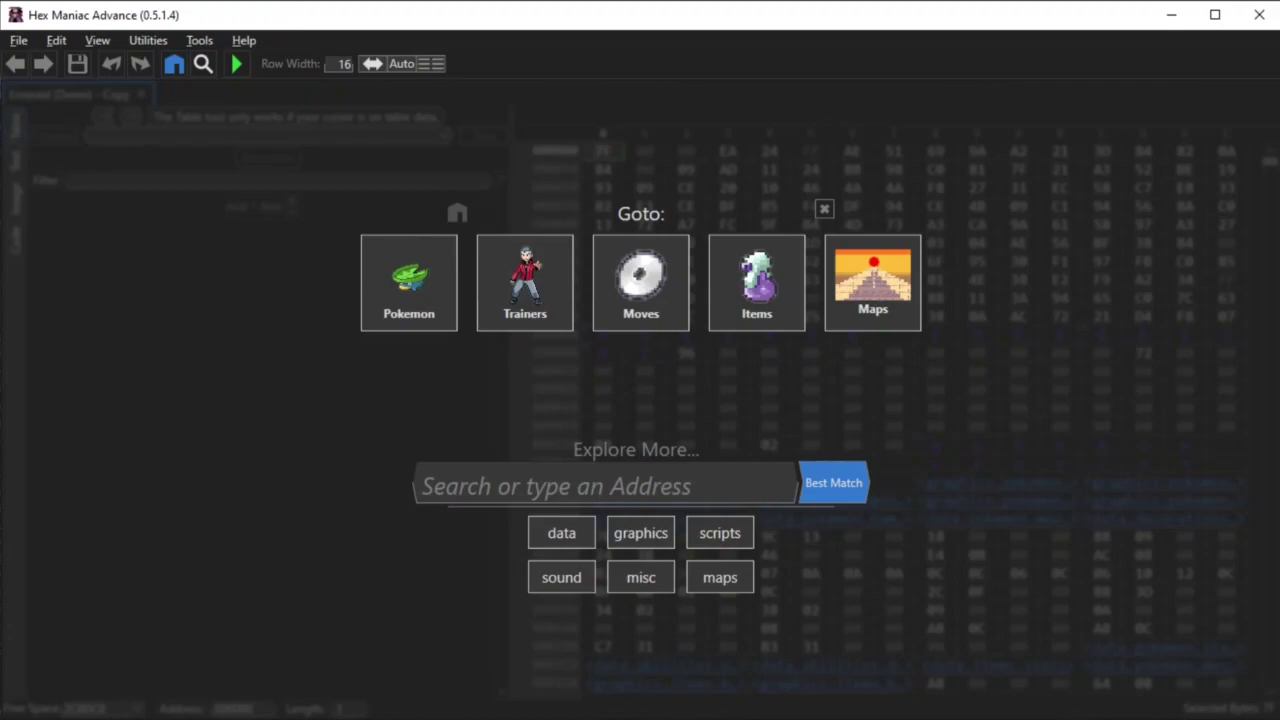
View the graphics > new > sprite image at D90074, then bring the Goto shortcuts back with Ctrl+G
click(616, 526)
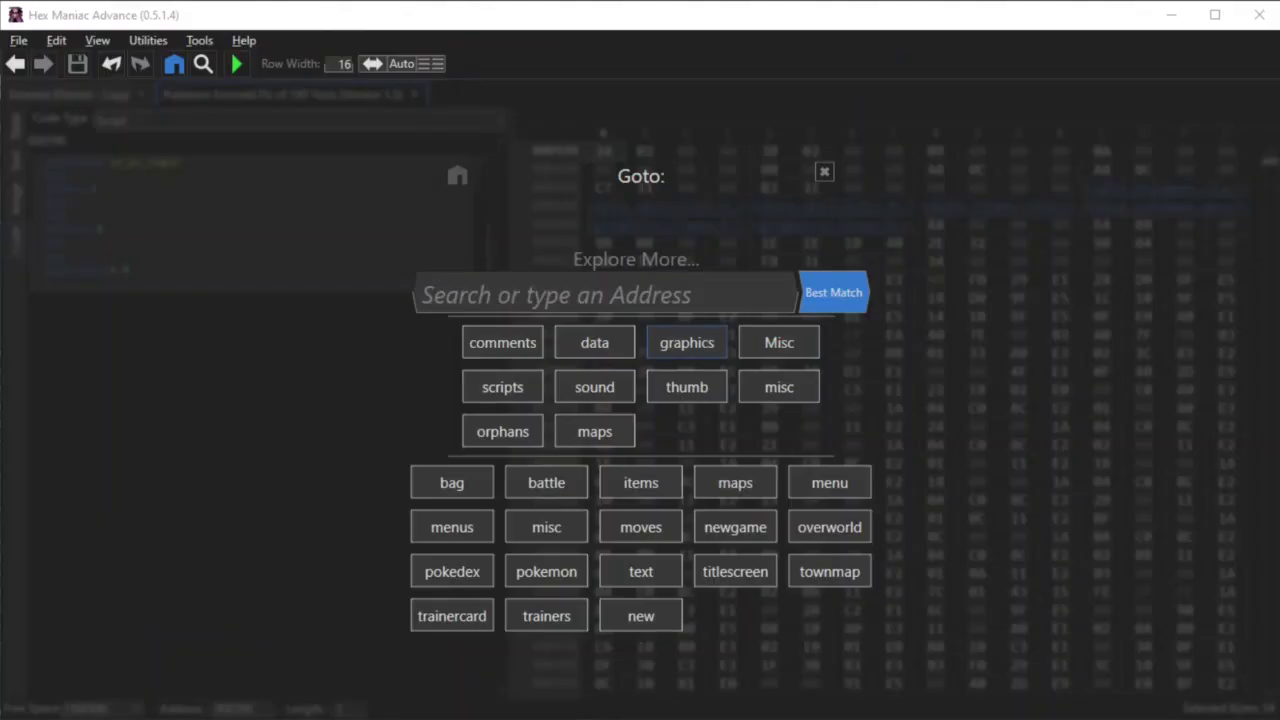
click(618, 617)
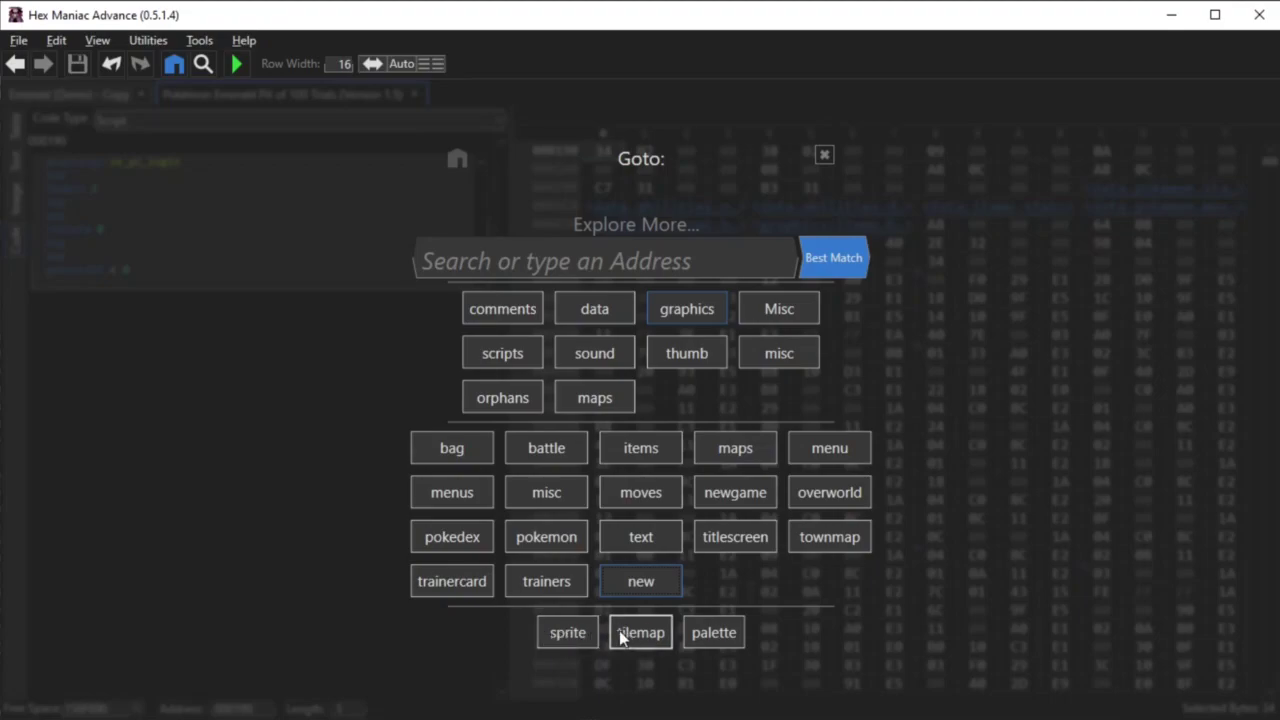
click(590, 632)
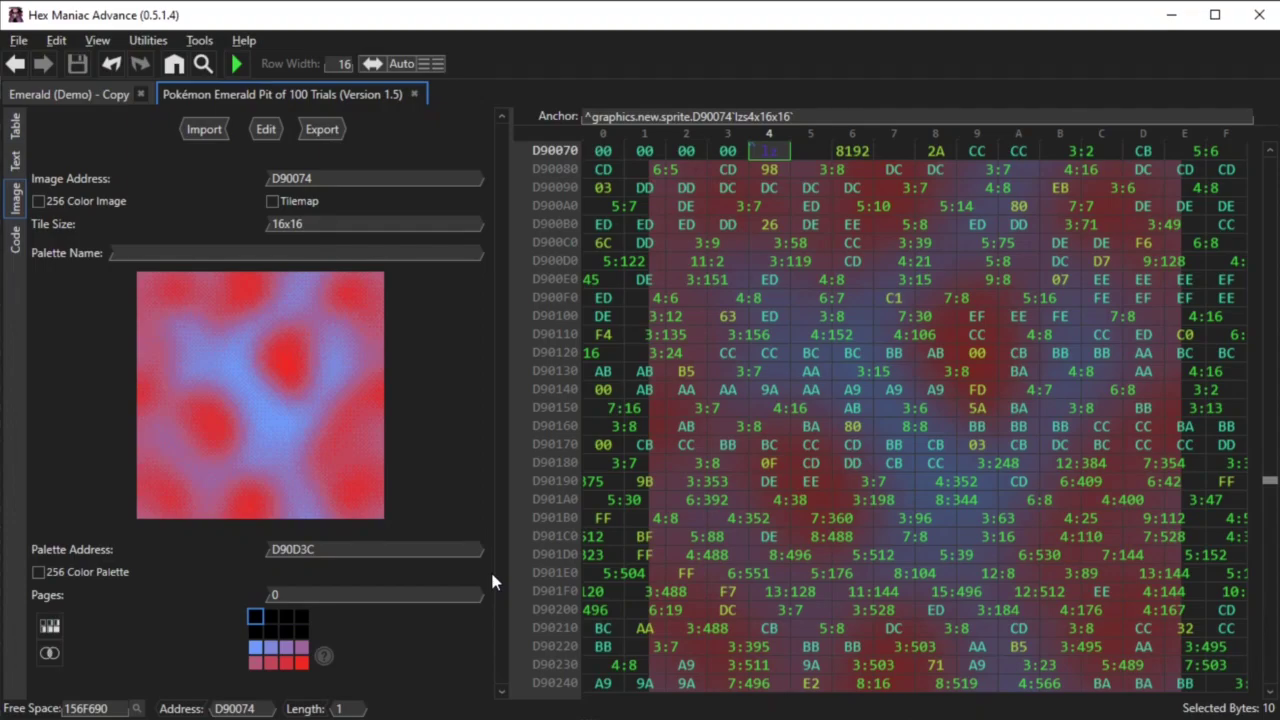
key(ctrl+g)
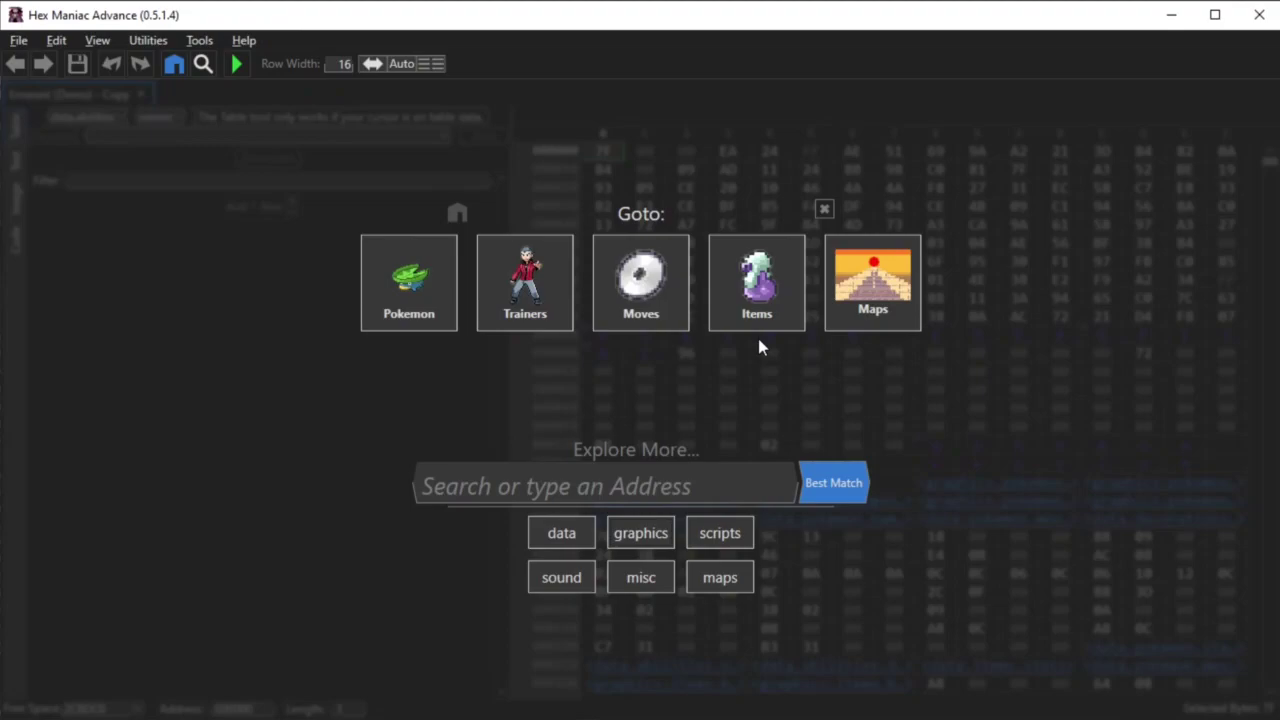
Open the graphics.overworld.sprites table and select entry 84
click(641, 533)
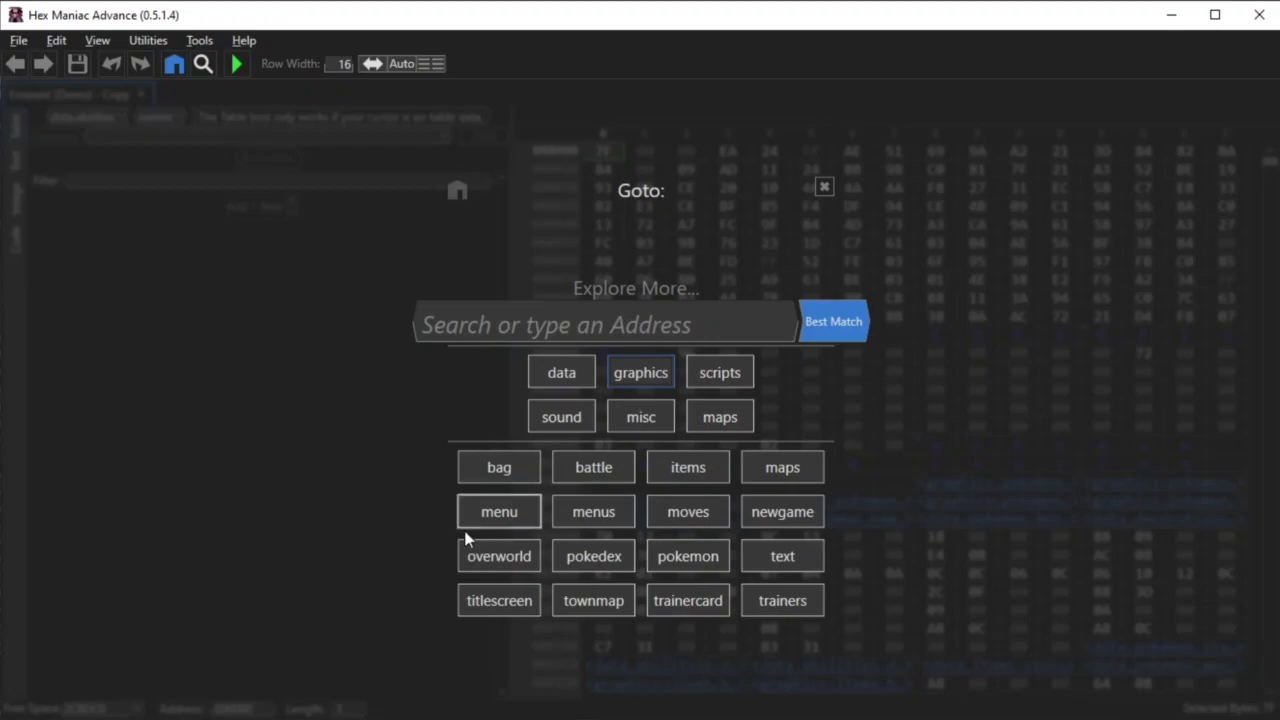
click(478, 555)
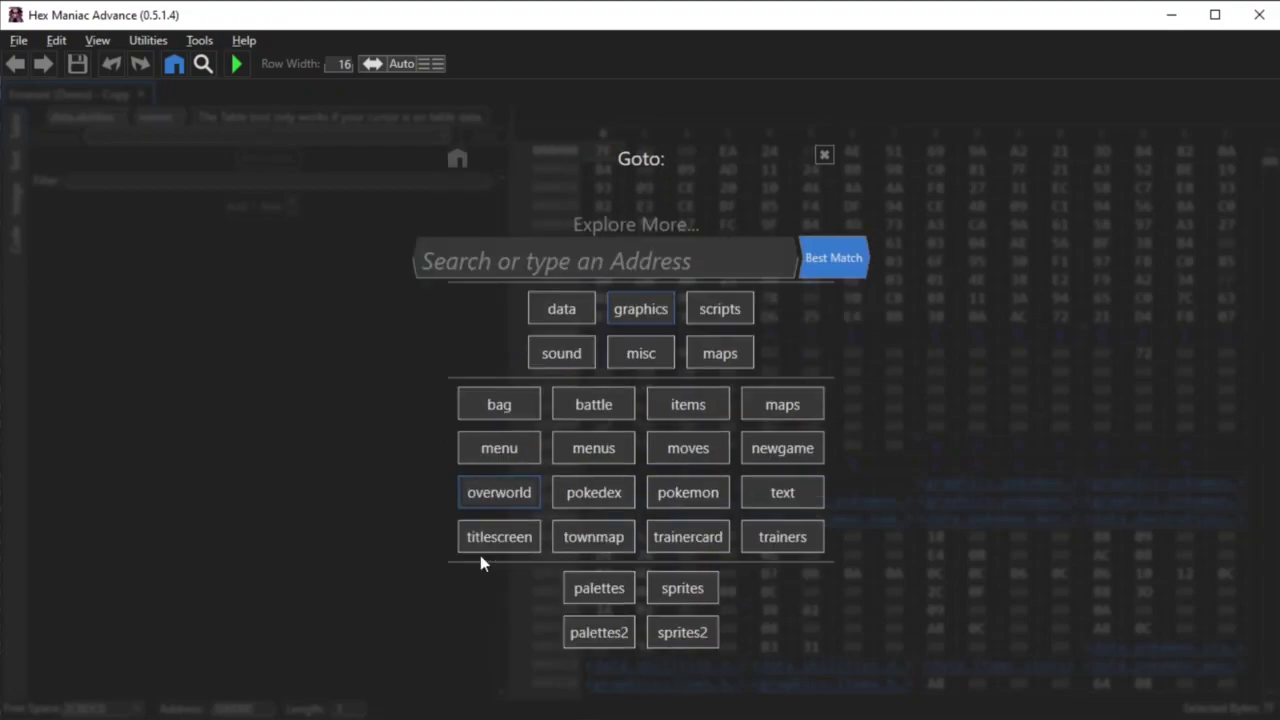
click(695, 592)
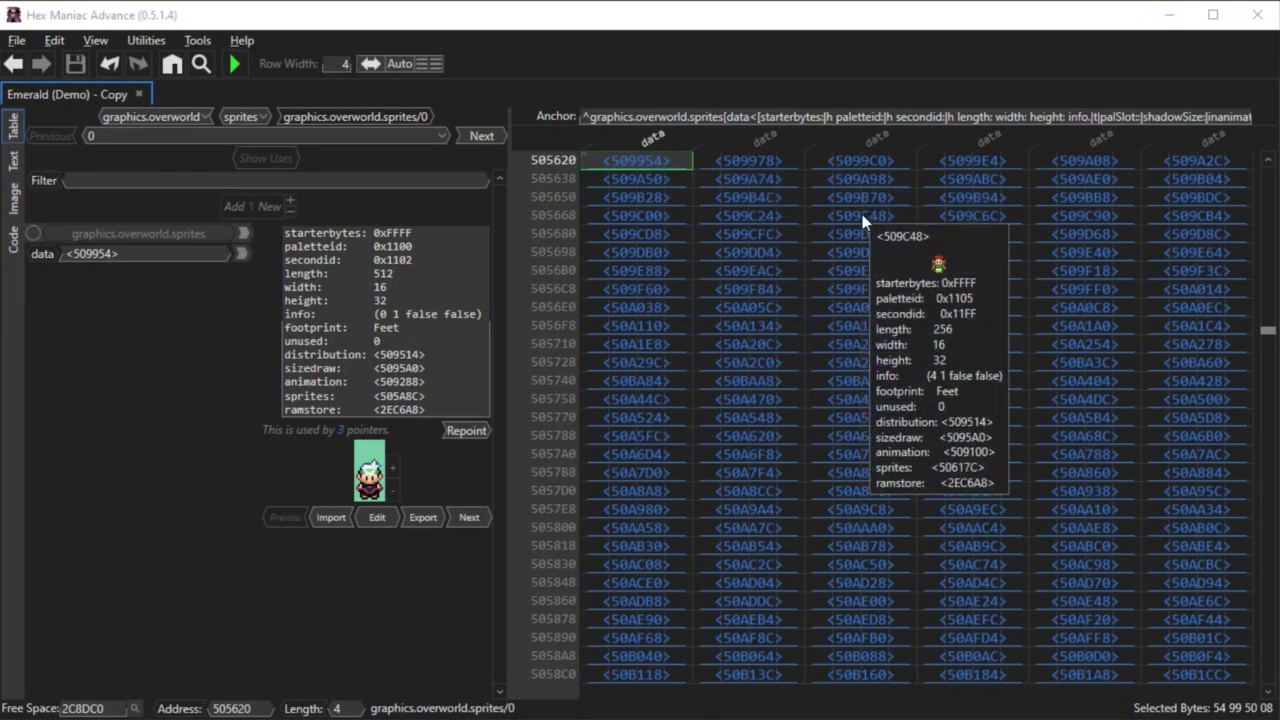
click(620, 412)
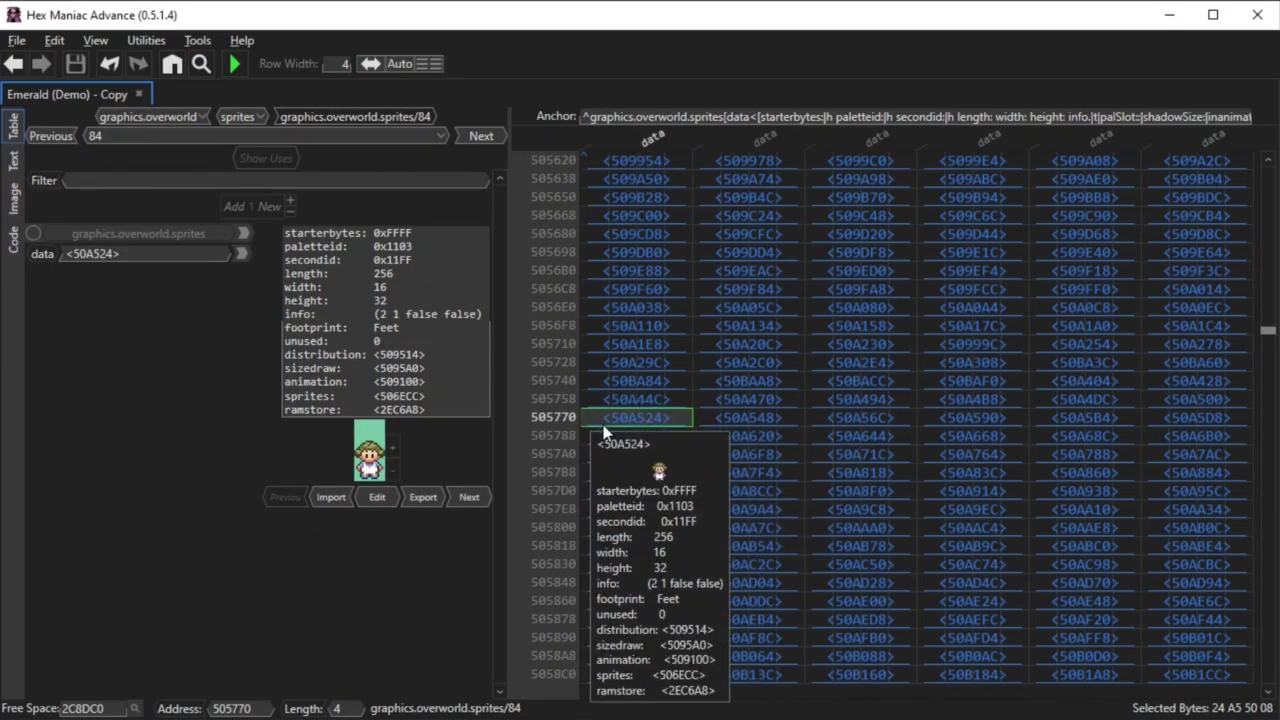
Follow entry 84's data pointer, then its sprites pointer to 506ECC
double_click(618, 419)
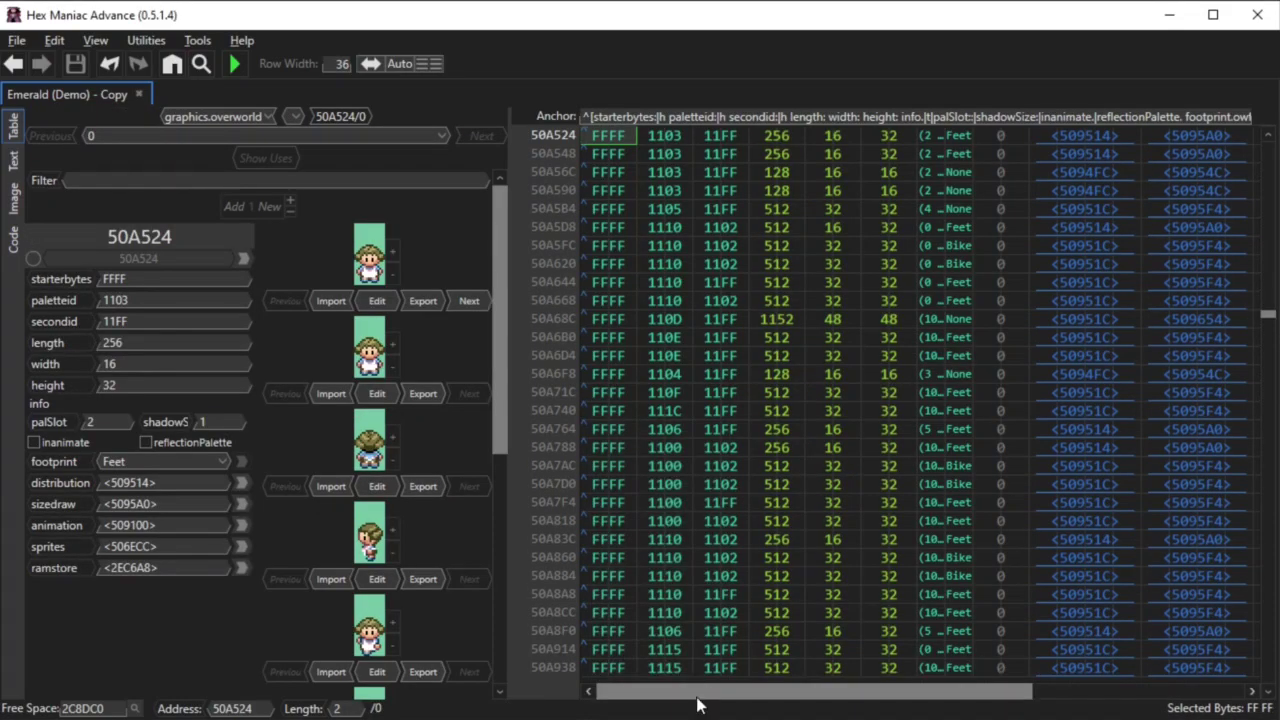
drag(700, 692, 927, 690)
click(160, 547)
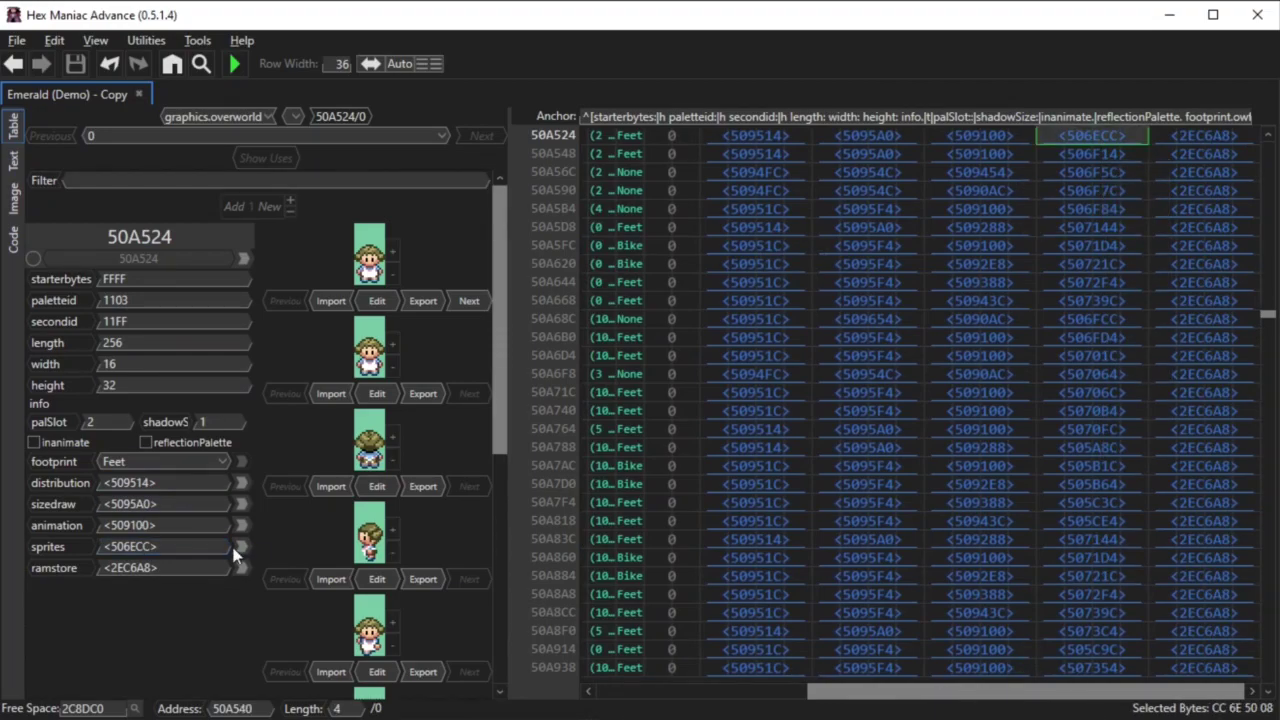
click(241, 547)
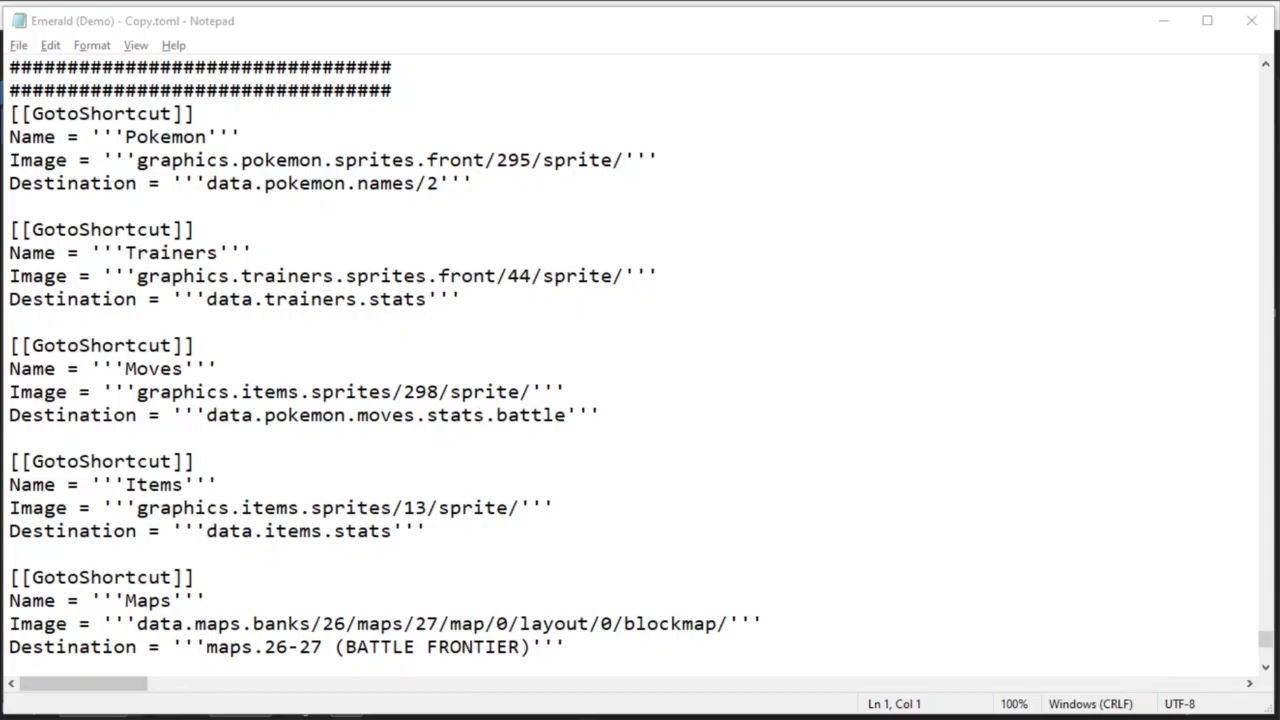
Replace the Items shortcut image path with graphics.overworld.sprites/84/data/0/sprites/0/sprite
key(ctrl+End)
drag(137, 508, 522, 510)
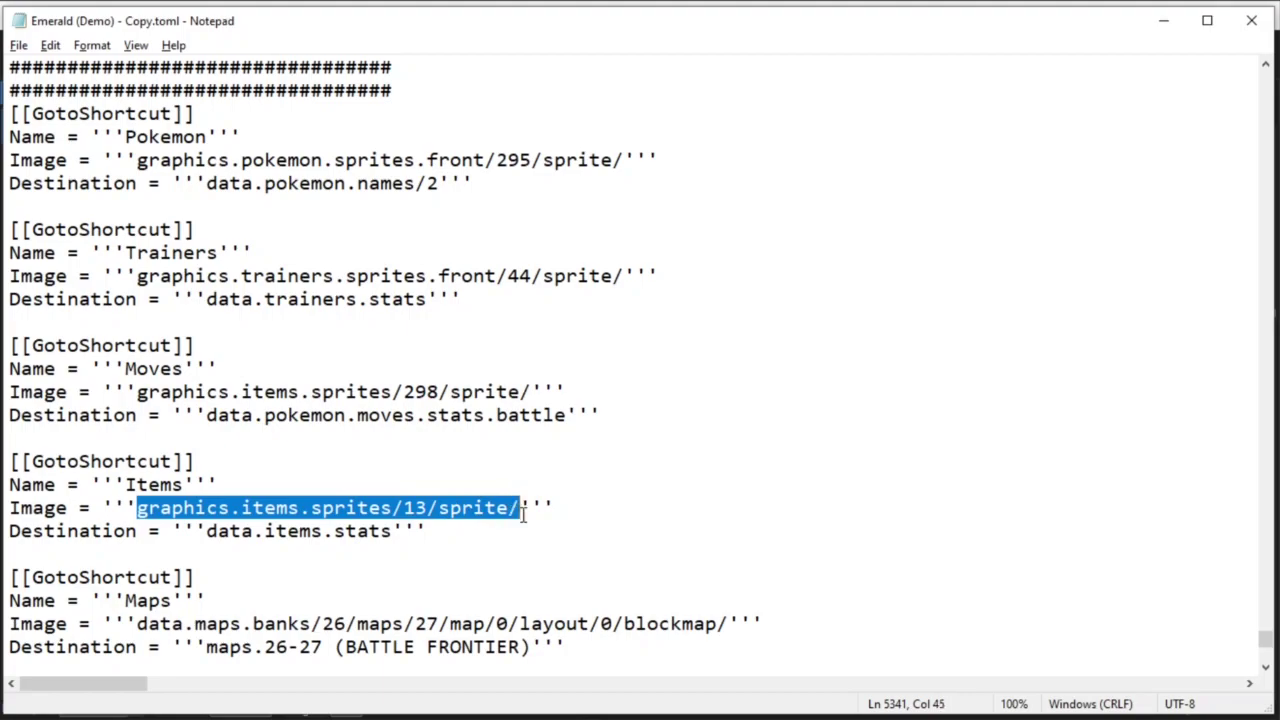
text(graphics.over)
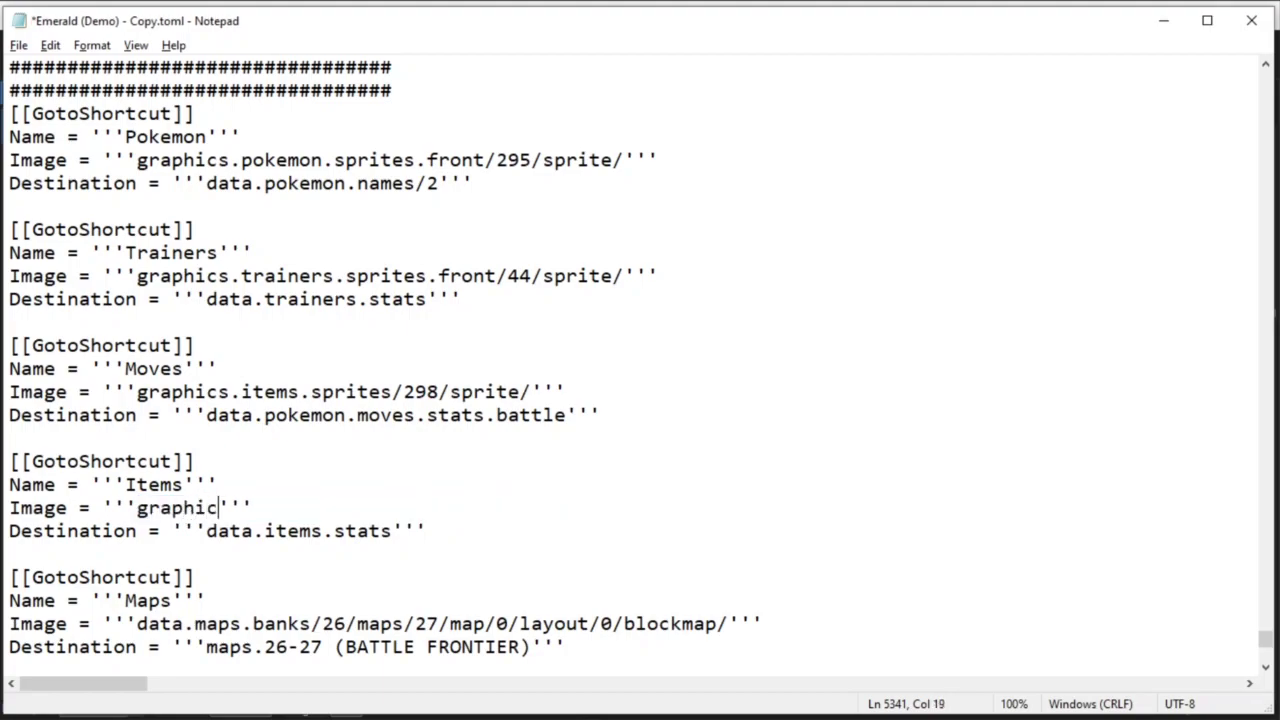
text(world.sprites)
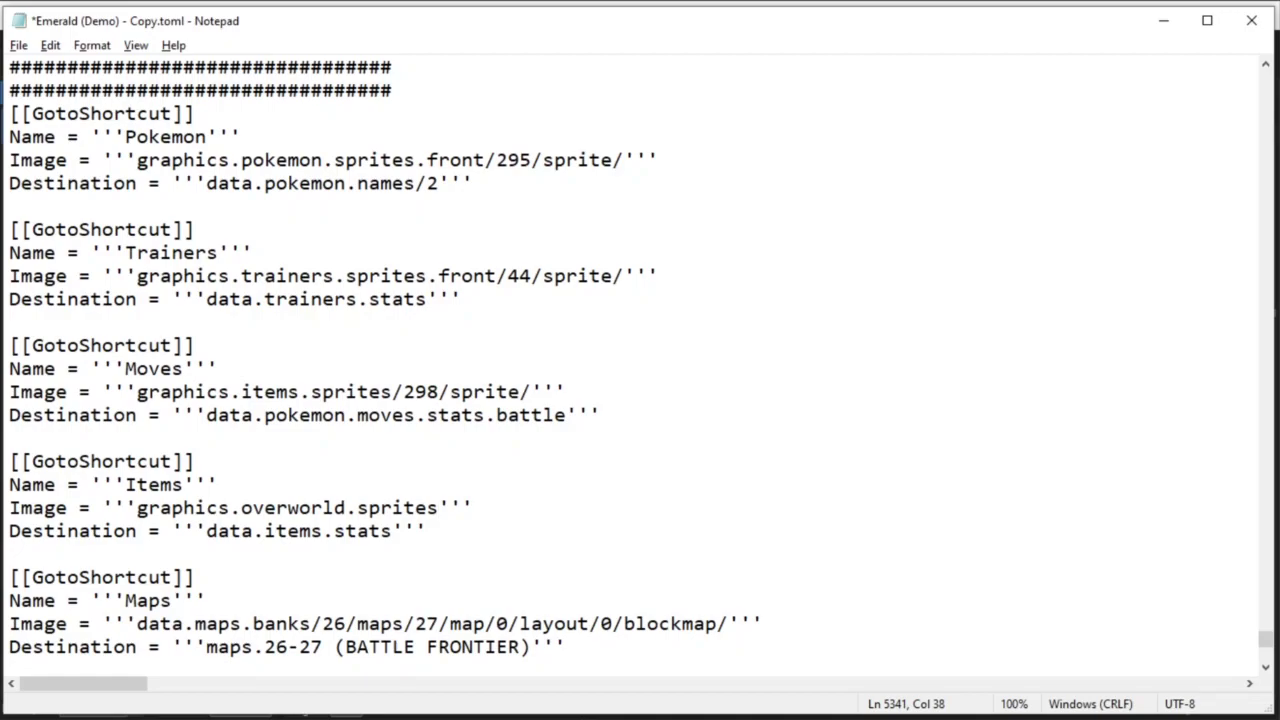
text(/)
key(BackSpace)
text(/84)
text(/data)
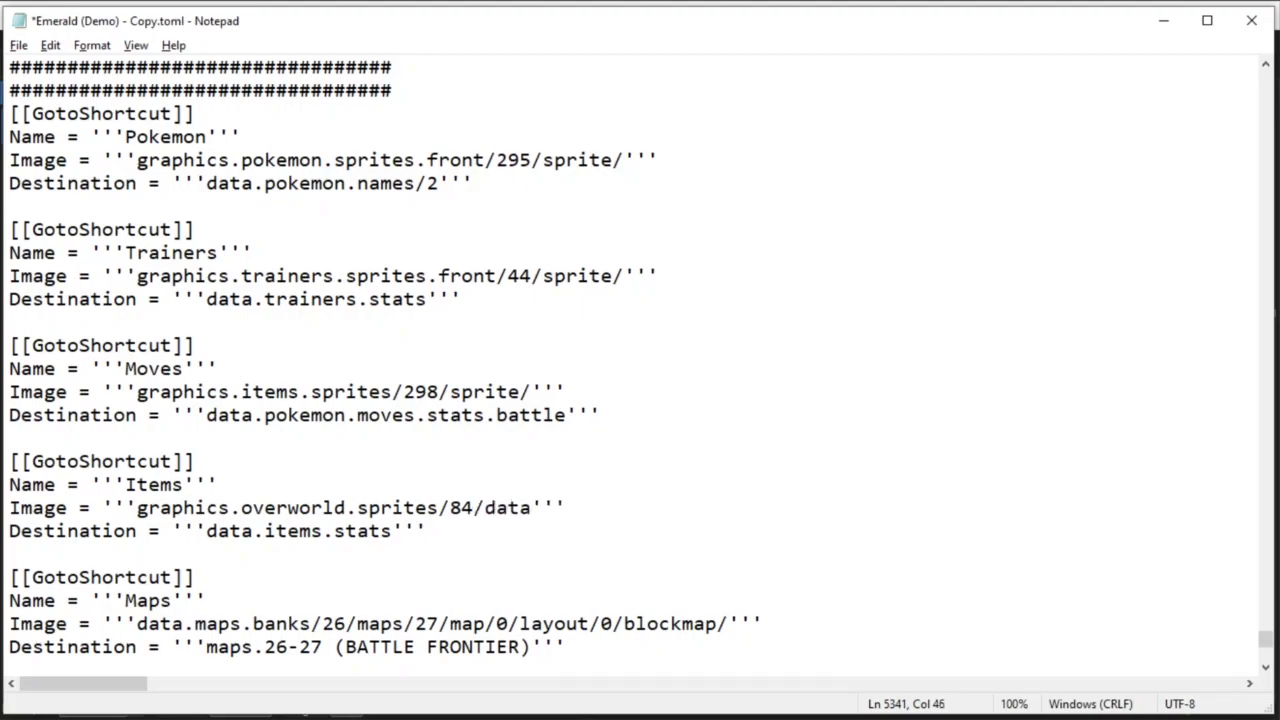
text(/0/sprit)
text(es/0/s)
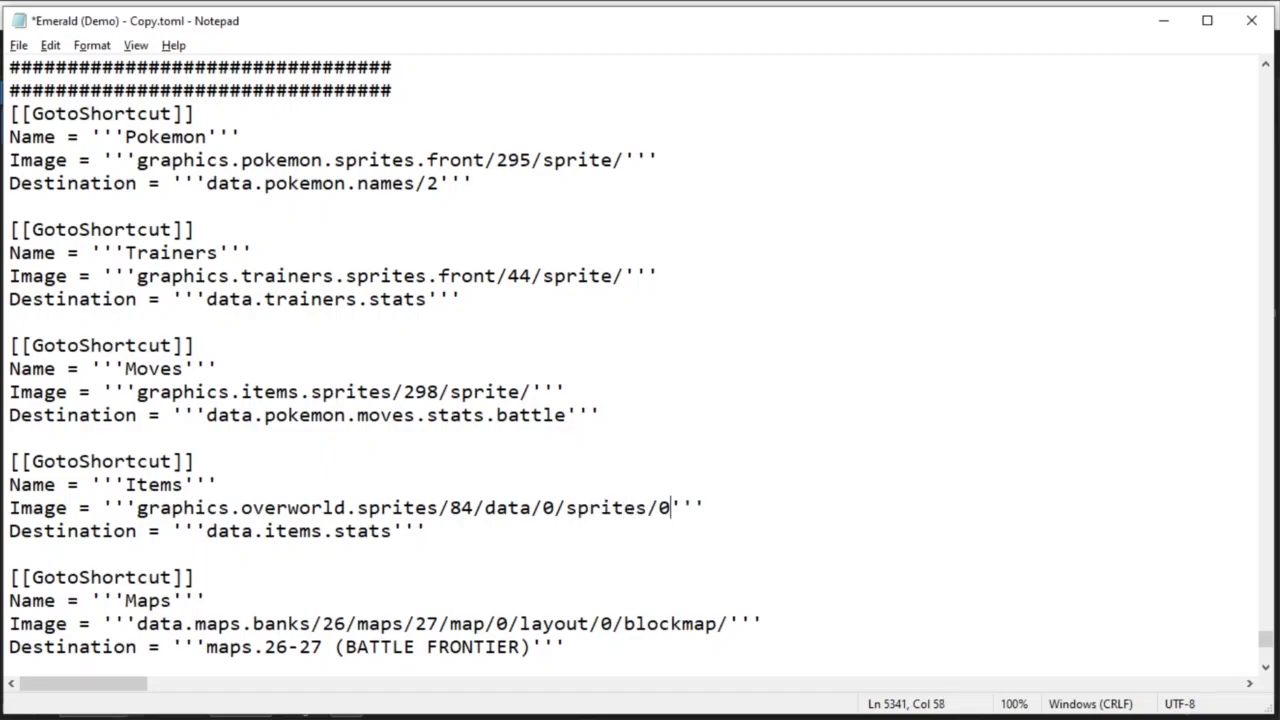
text(prite)
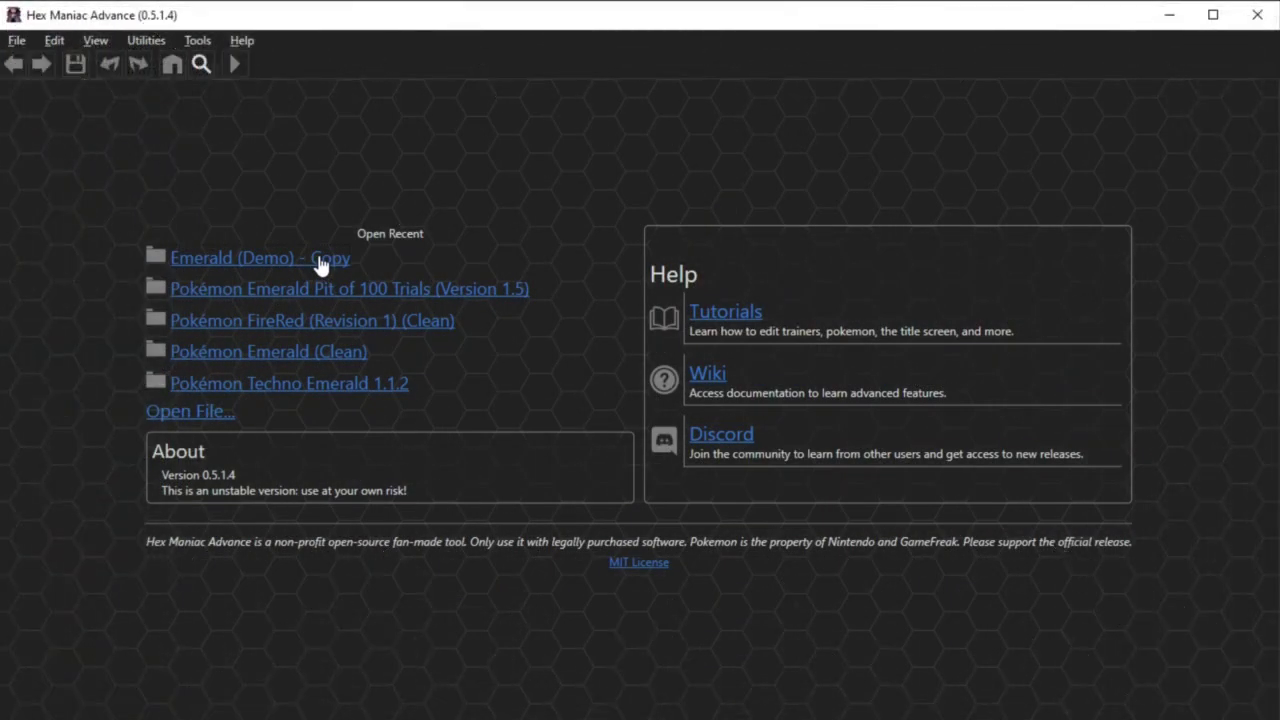
Reopen the Emerald (Demo) - Copy ROM, clear the Goto filters and search for substitute
click(320, 262)
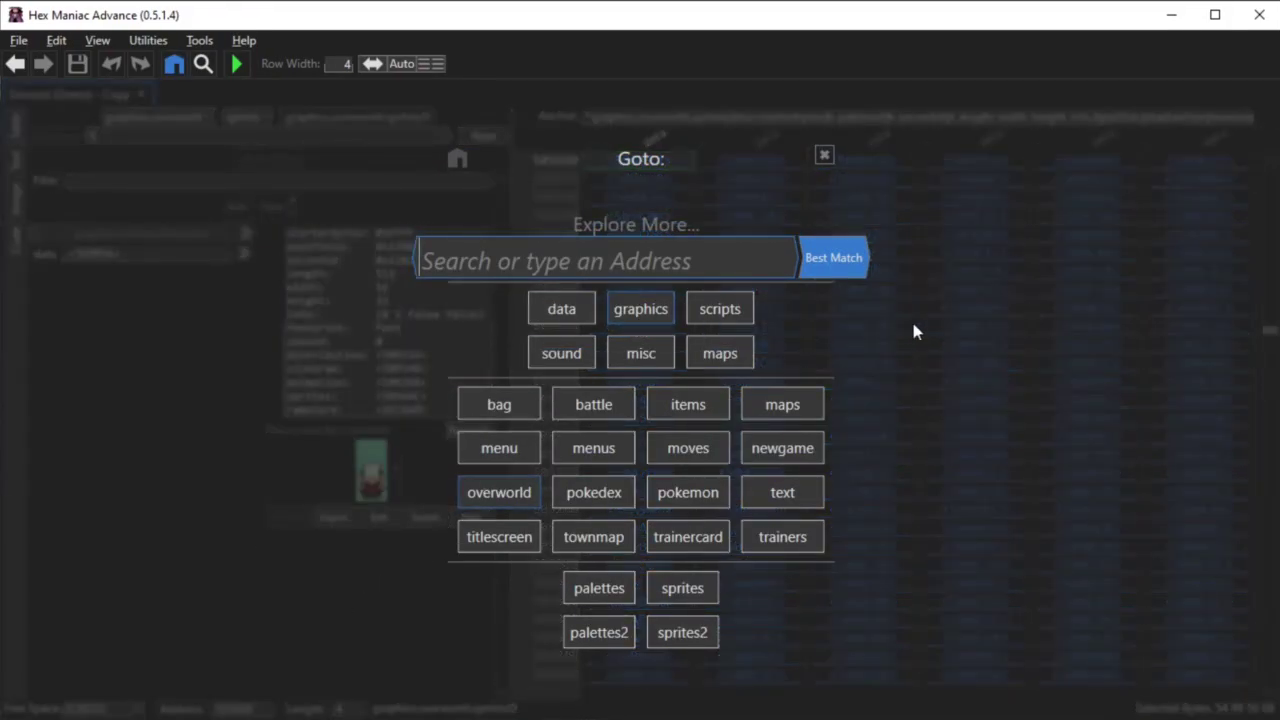
click(529, 487)
click(650, 384)
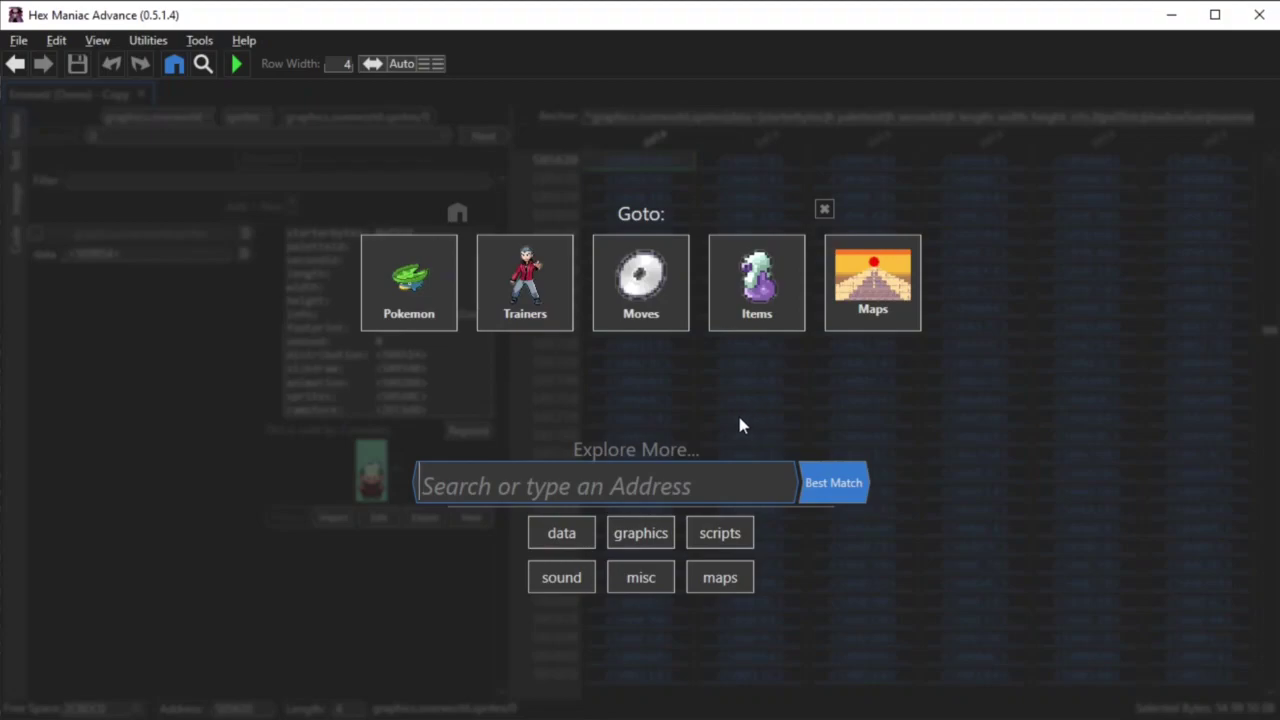
text(subsi)
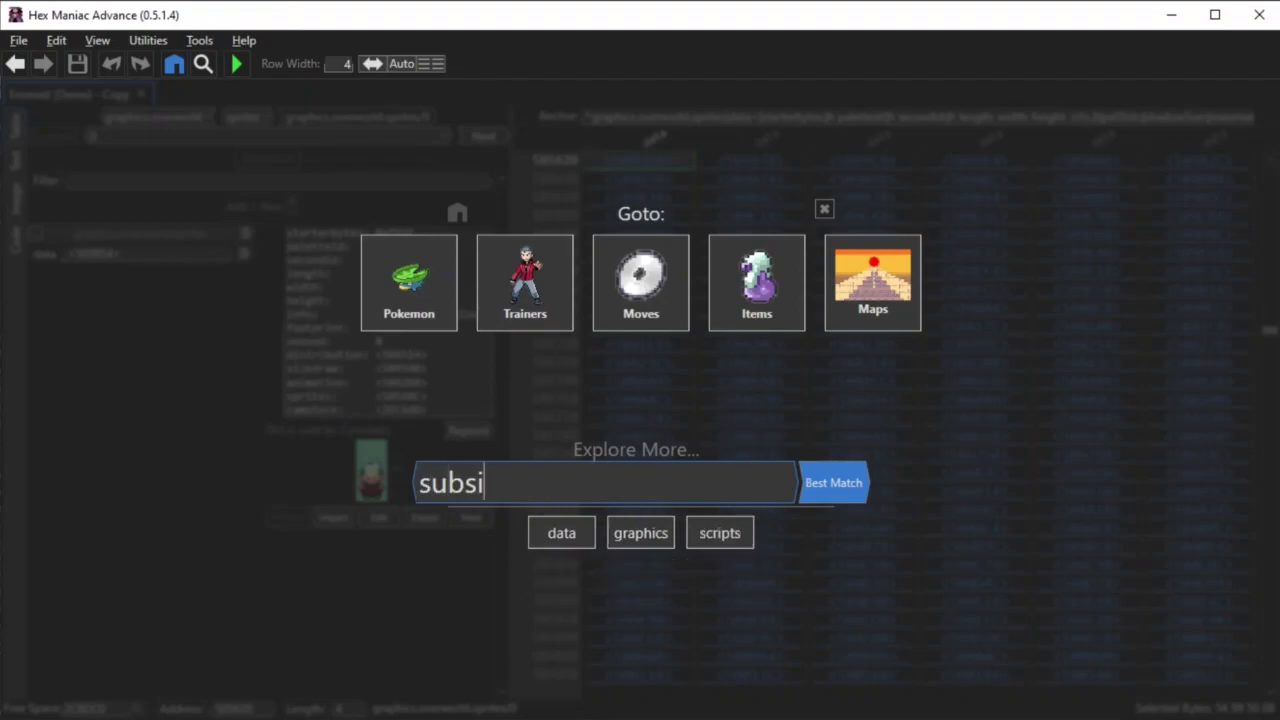
key(BackSpace)
text(titute)
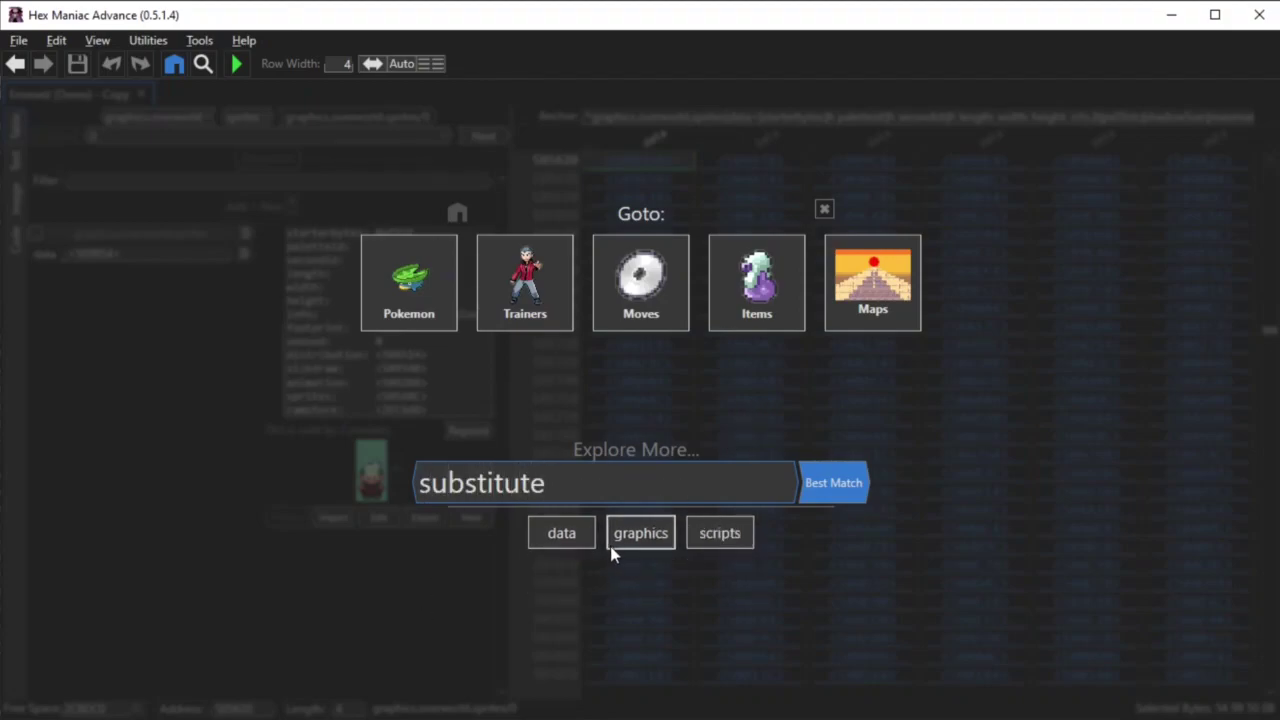
Narrow the substitute results to graphics > moves > substitute.sprite
click(614, 545)
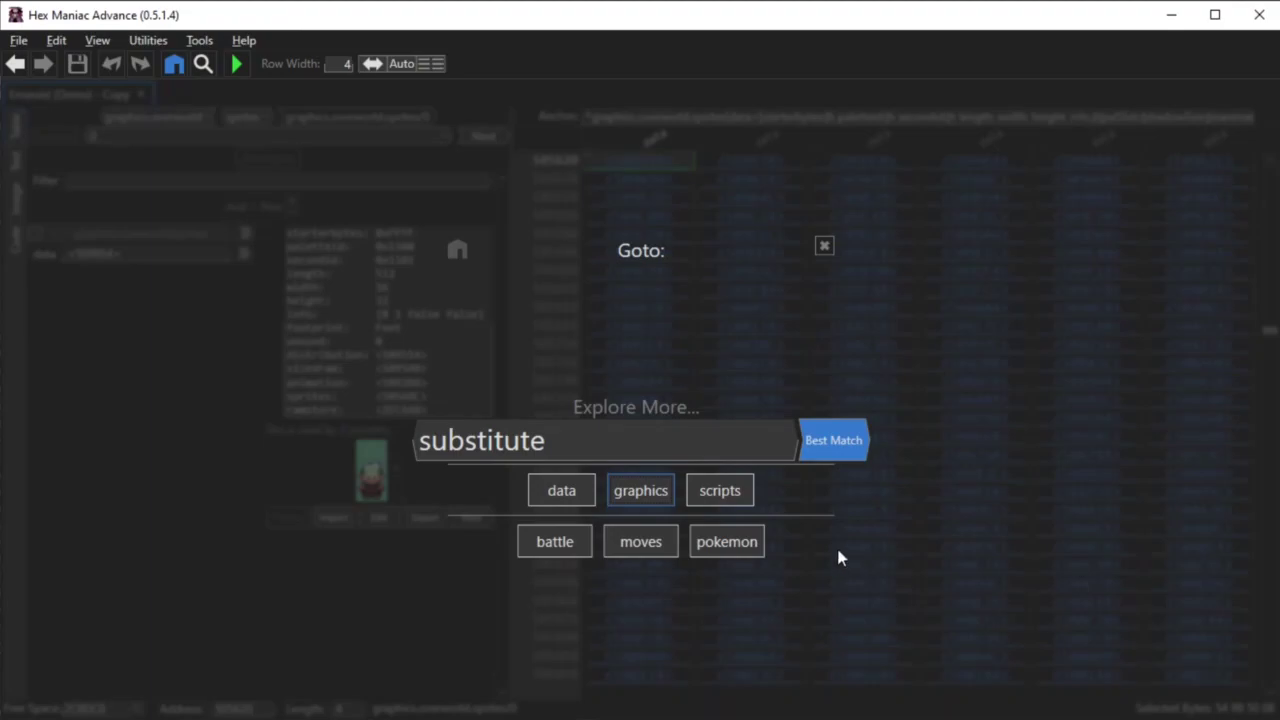
click(741, 541)
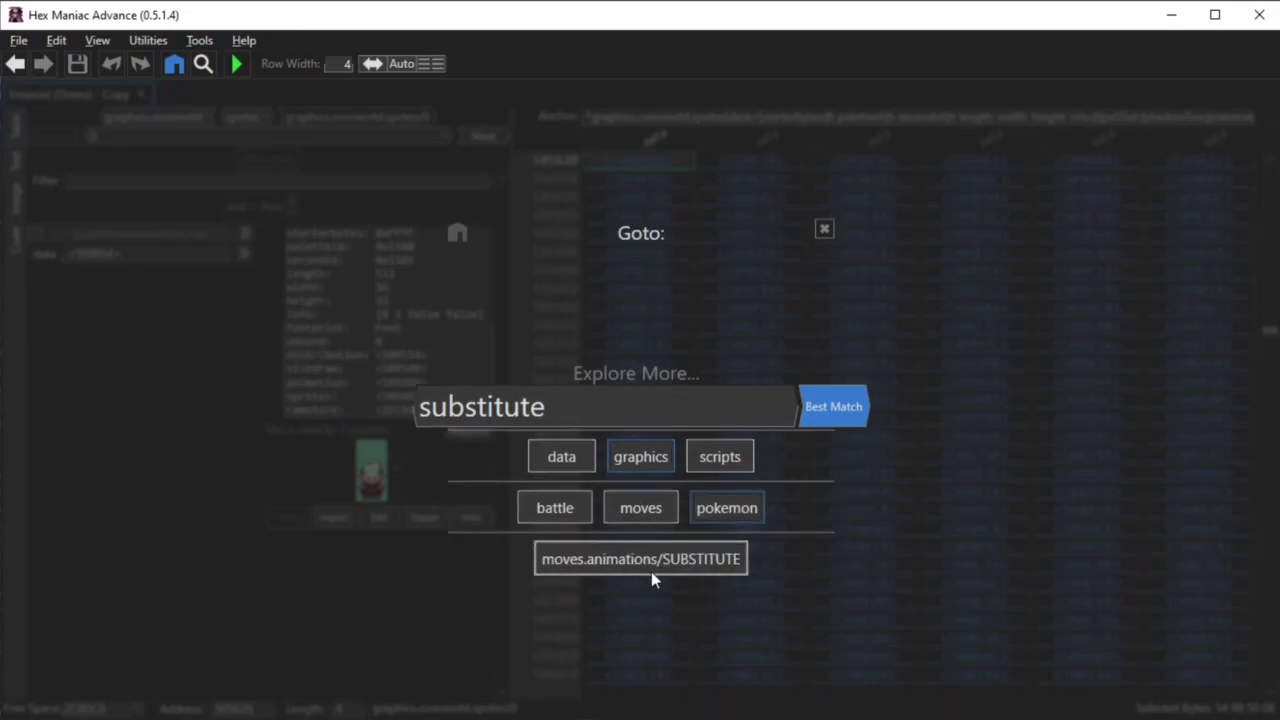
click(624, 507)
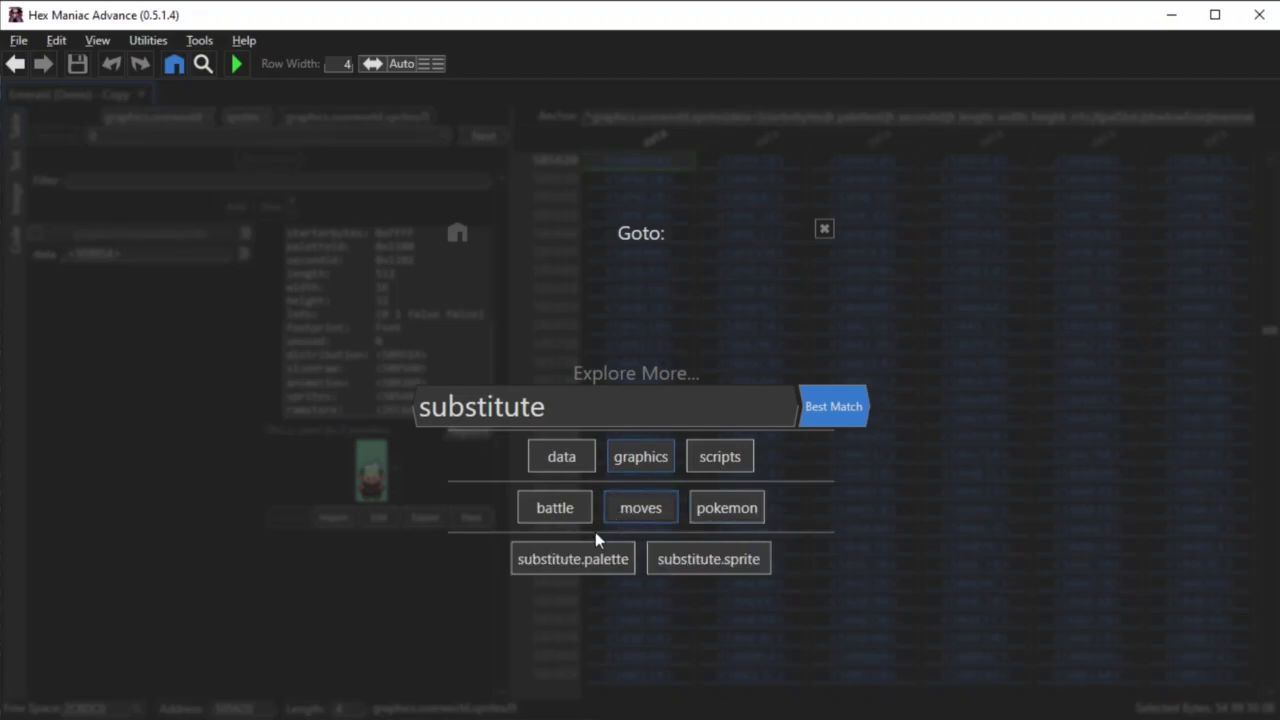
click(553, 507)
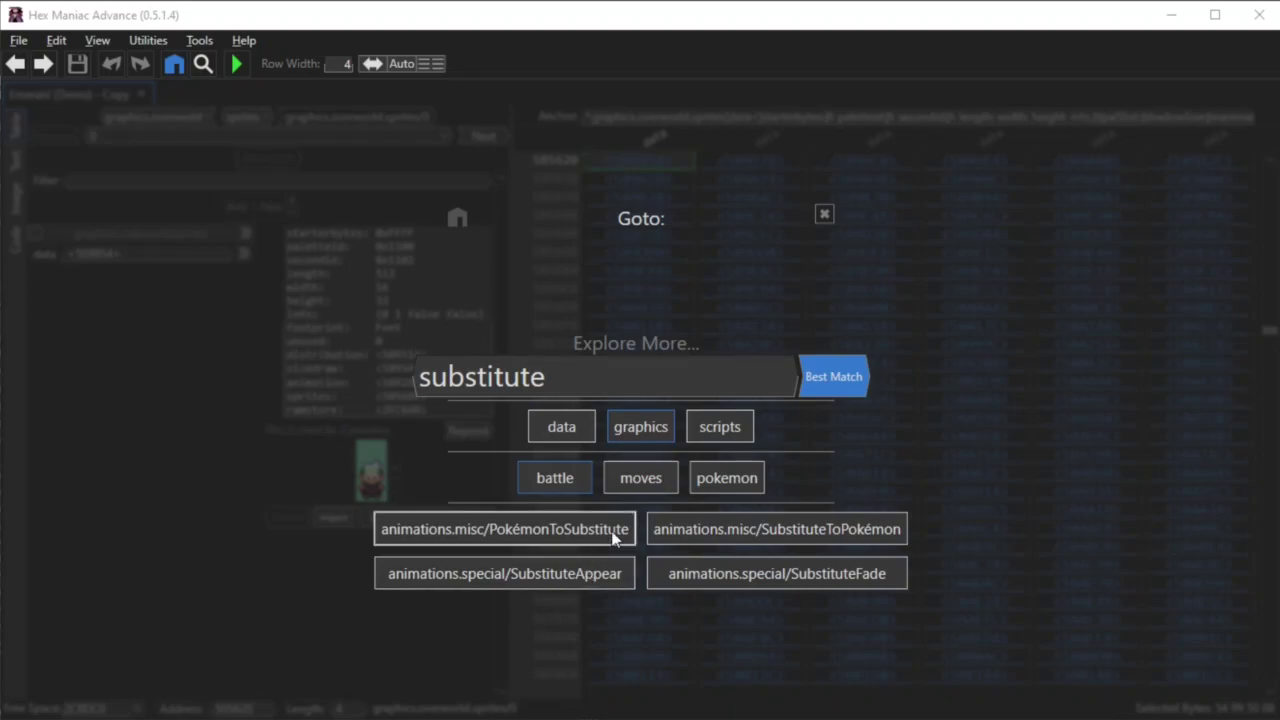
click(641, 479)
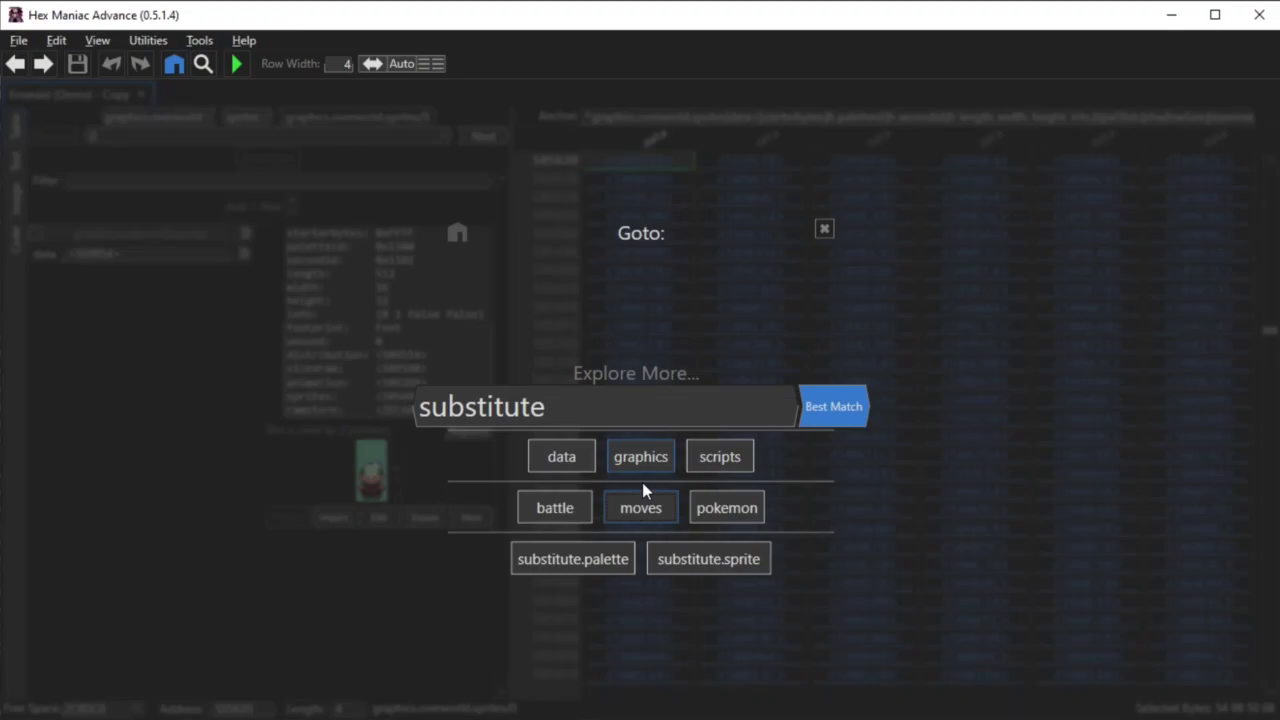
click(699, 550)
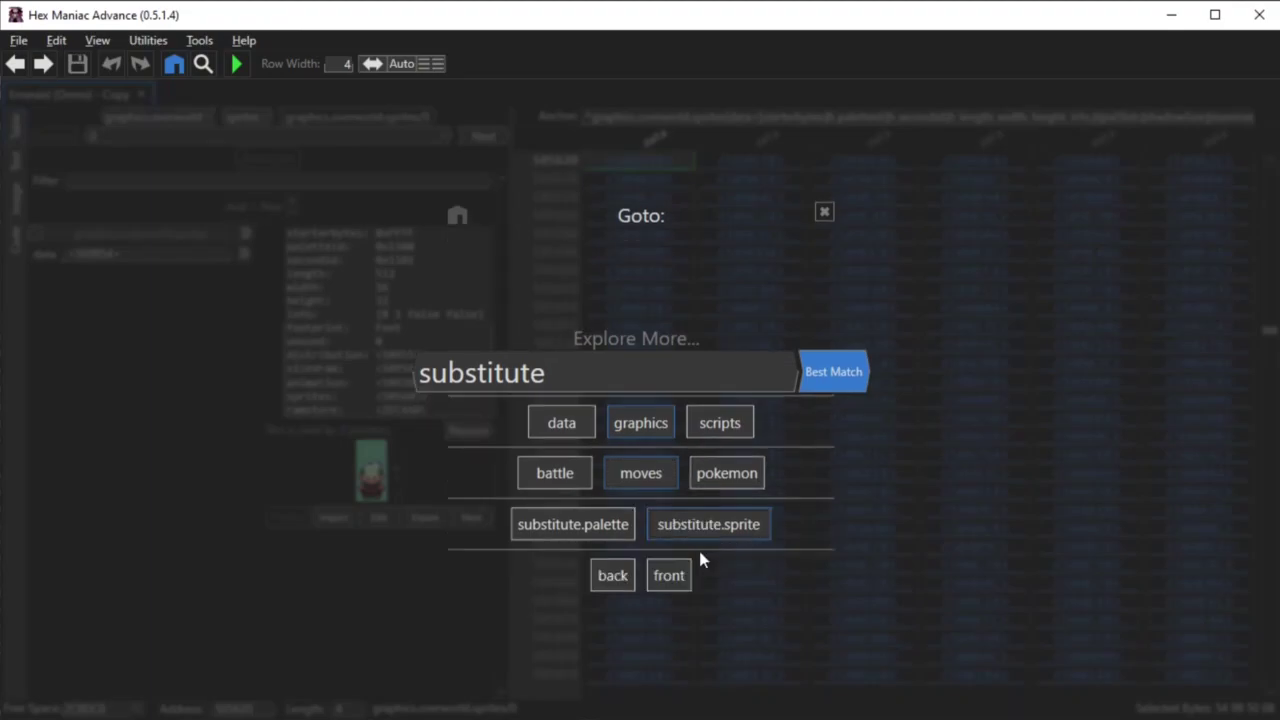
View the Substitute back sprite, then open its front sprite at C2CEE0
click(613, 584)
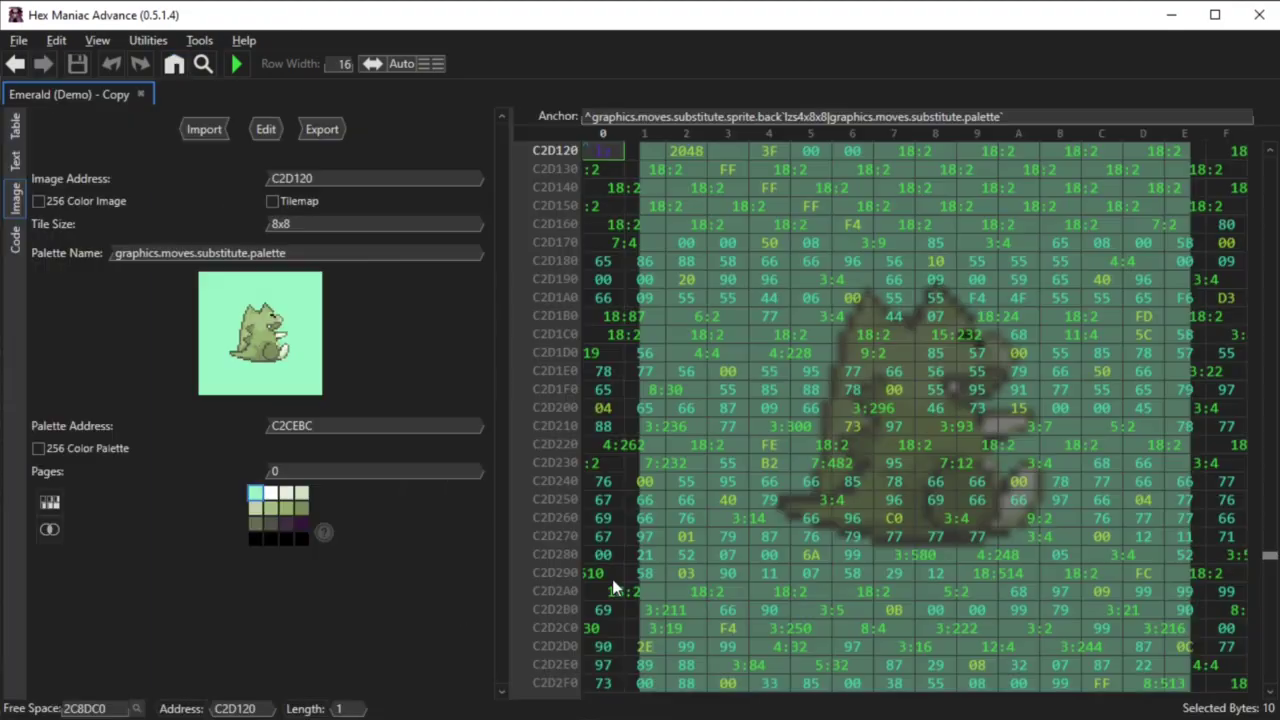
key(ctrl+g)
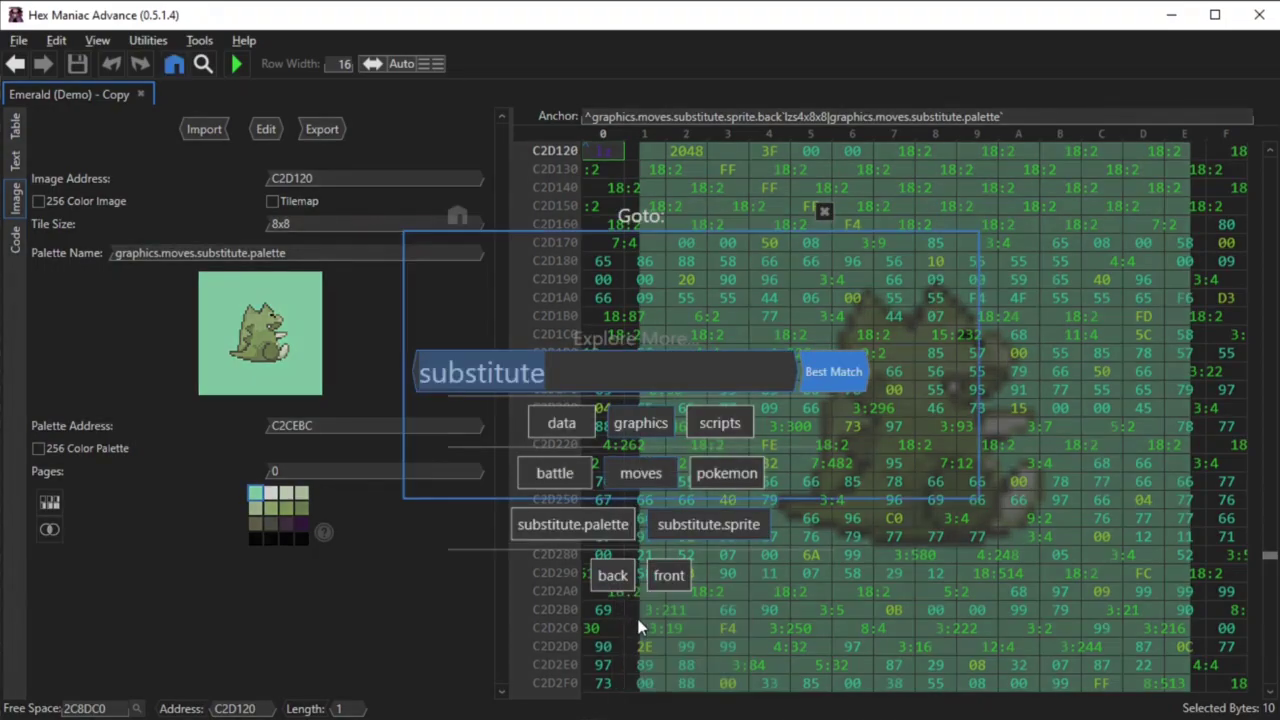
click(663, 578)
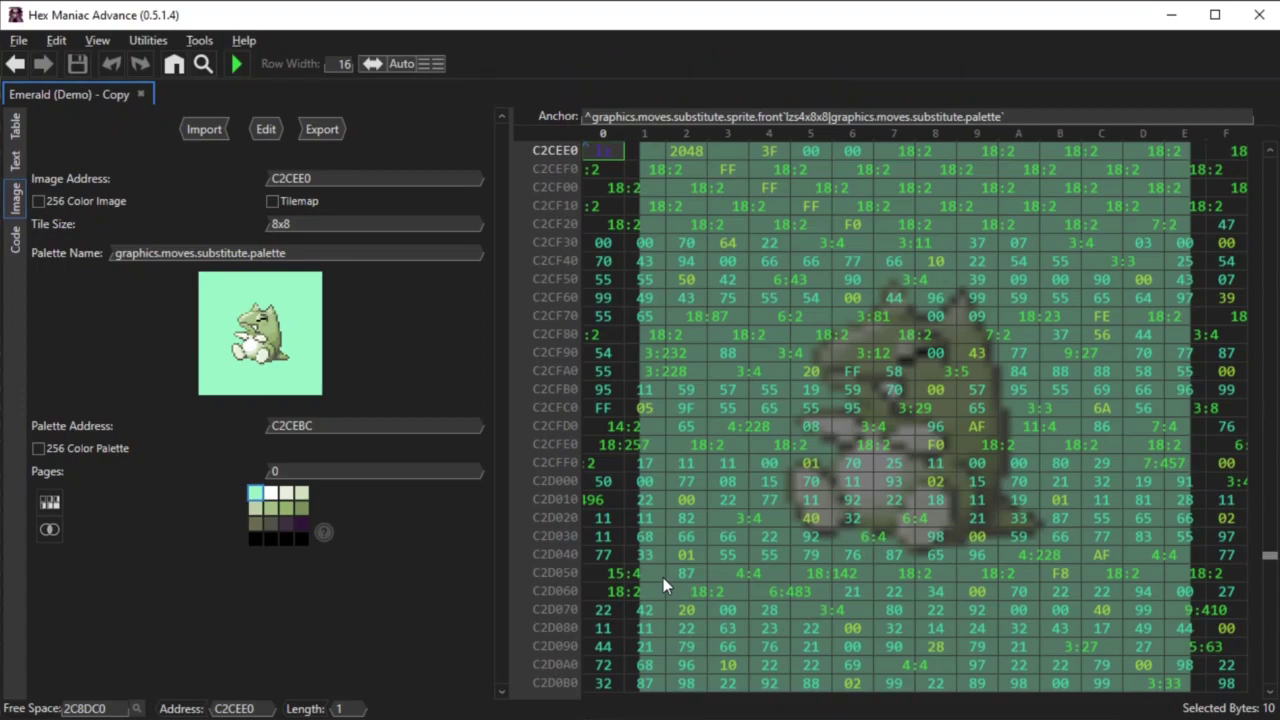
Search 'moves' in Goto and open graphics.moves.particles.sprites, starting with a bone sprite at C02538
key(ctrl+g)
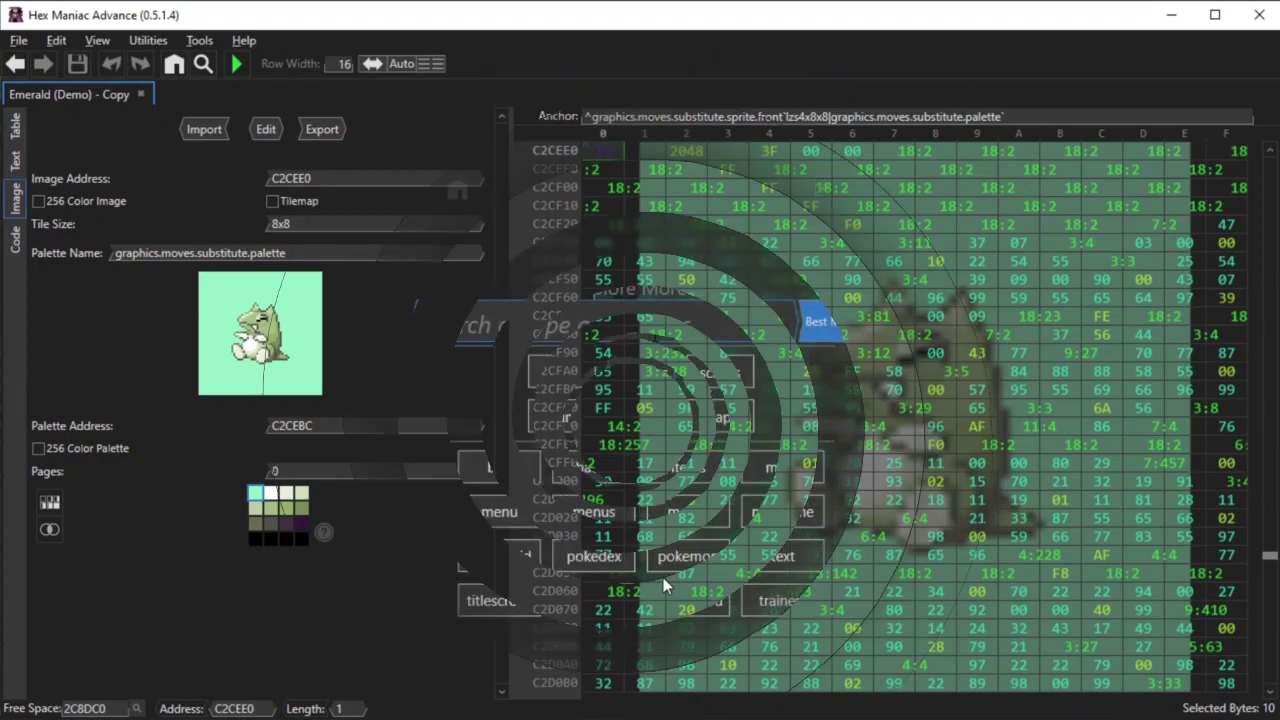
text(moves)
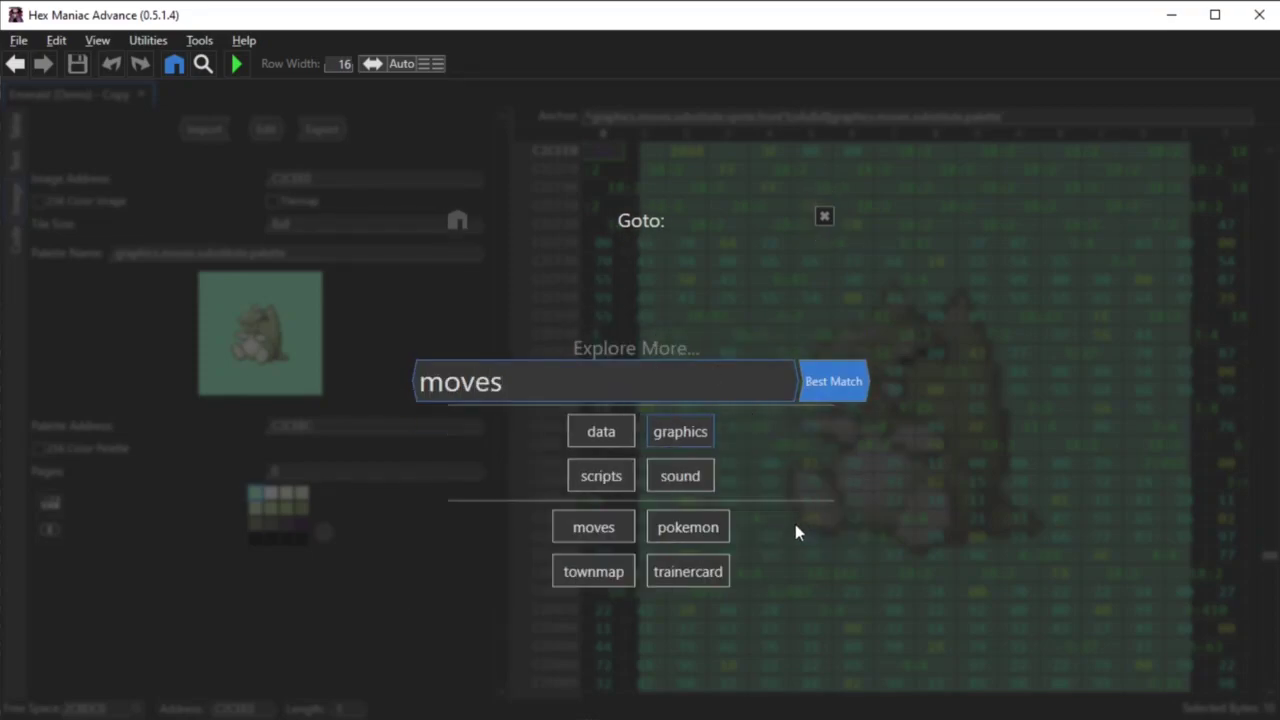
click(715, 536)
click(621, 596)
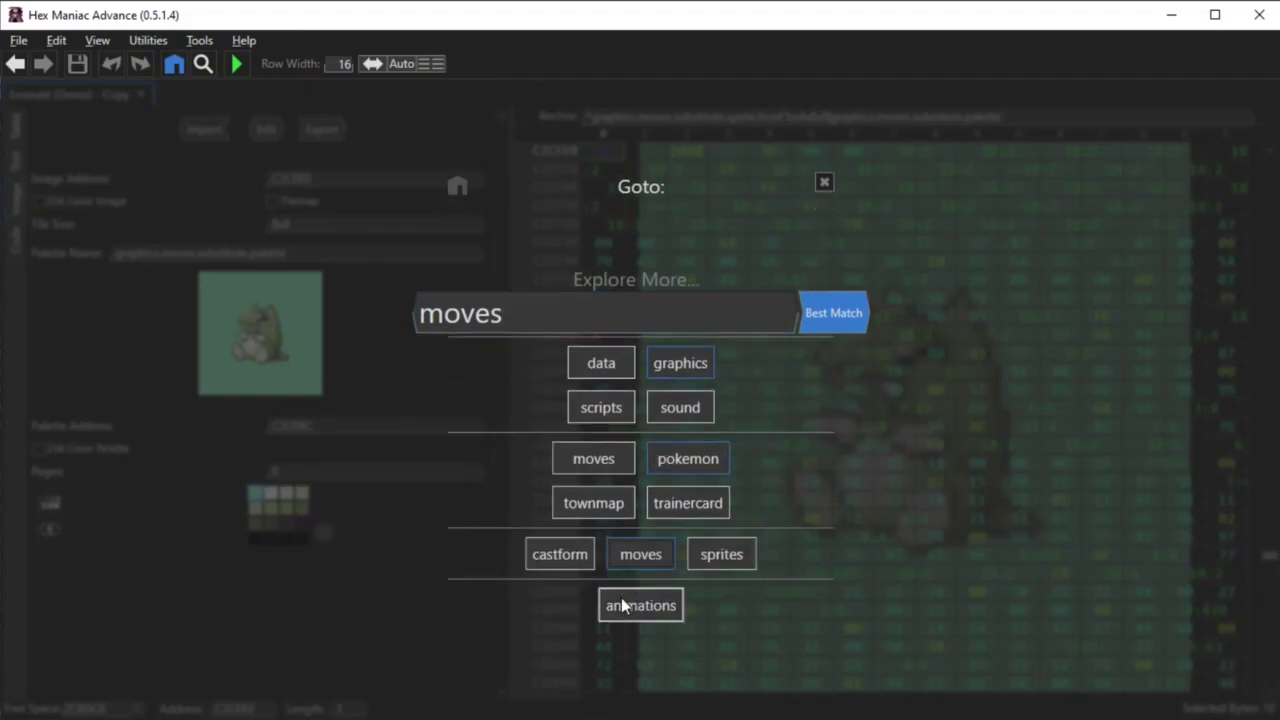
click(604, 466)
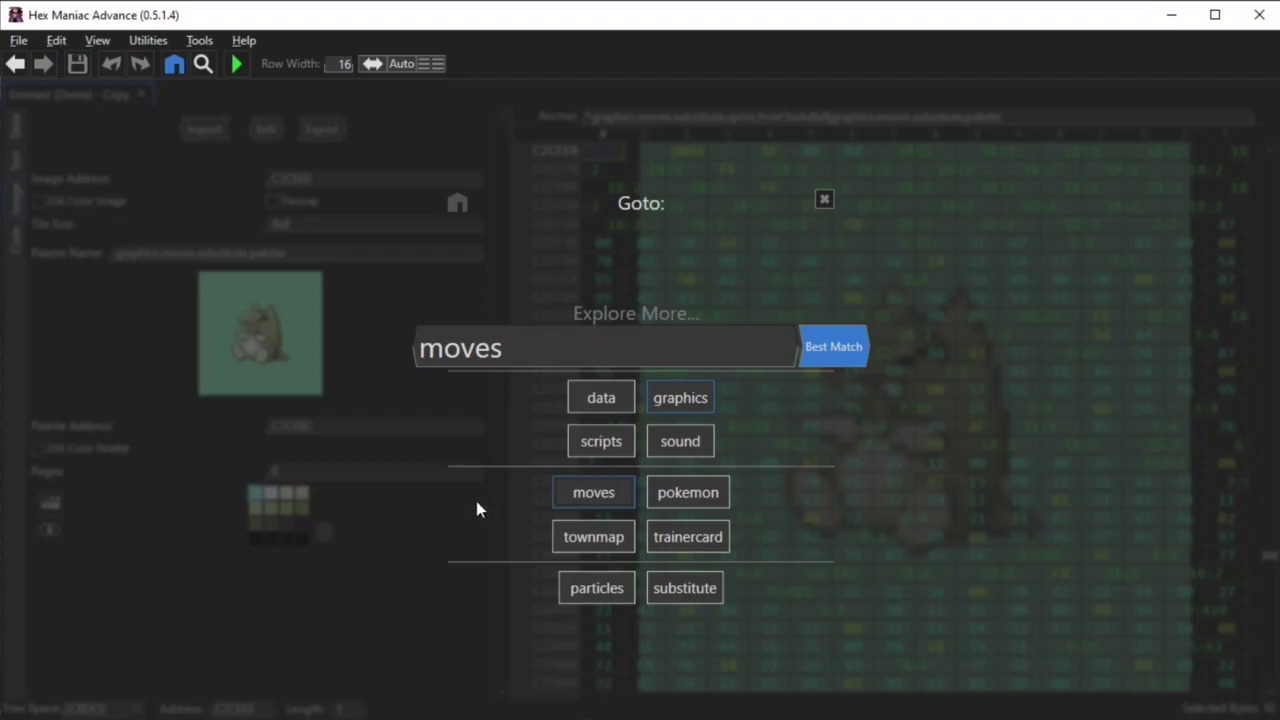
click(629, 591)
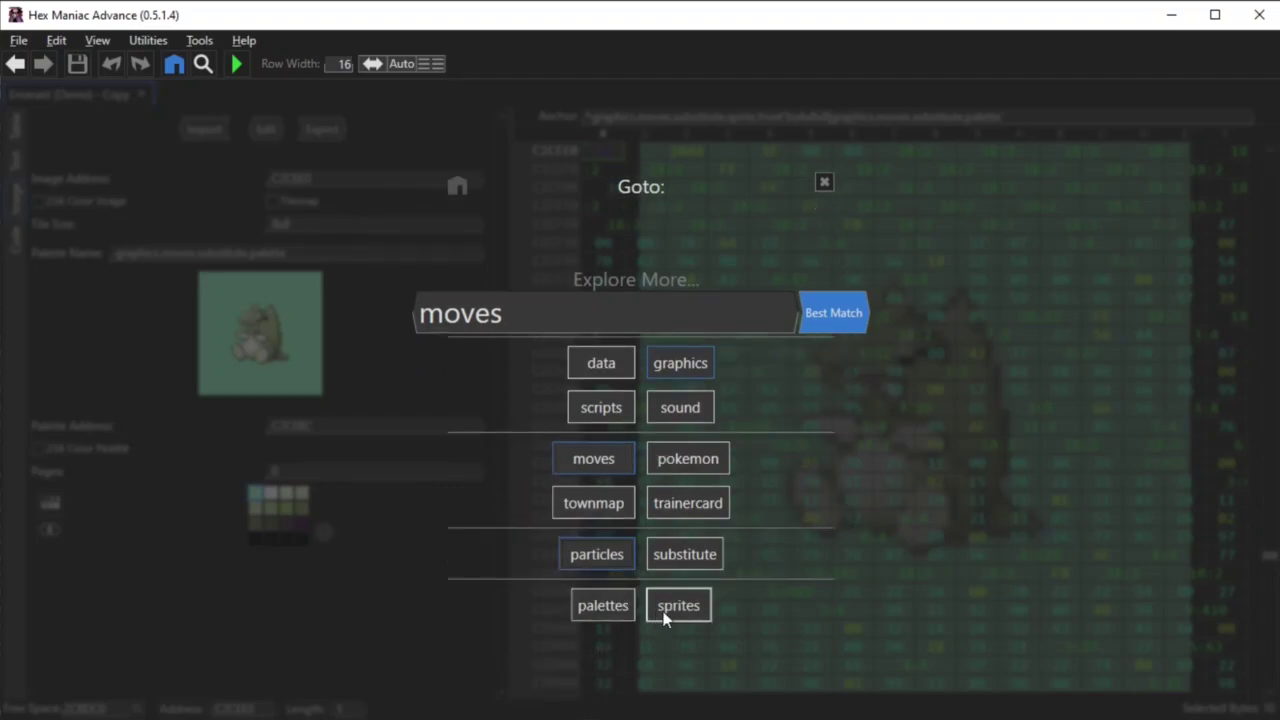
click(672, 608)
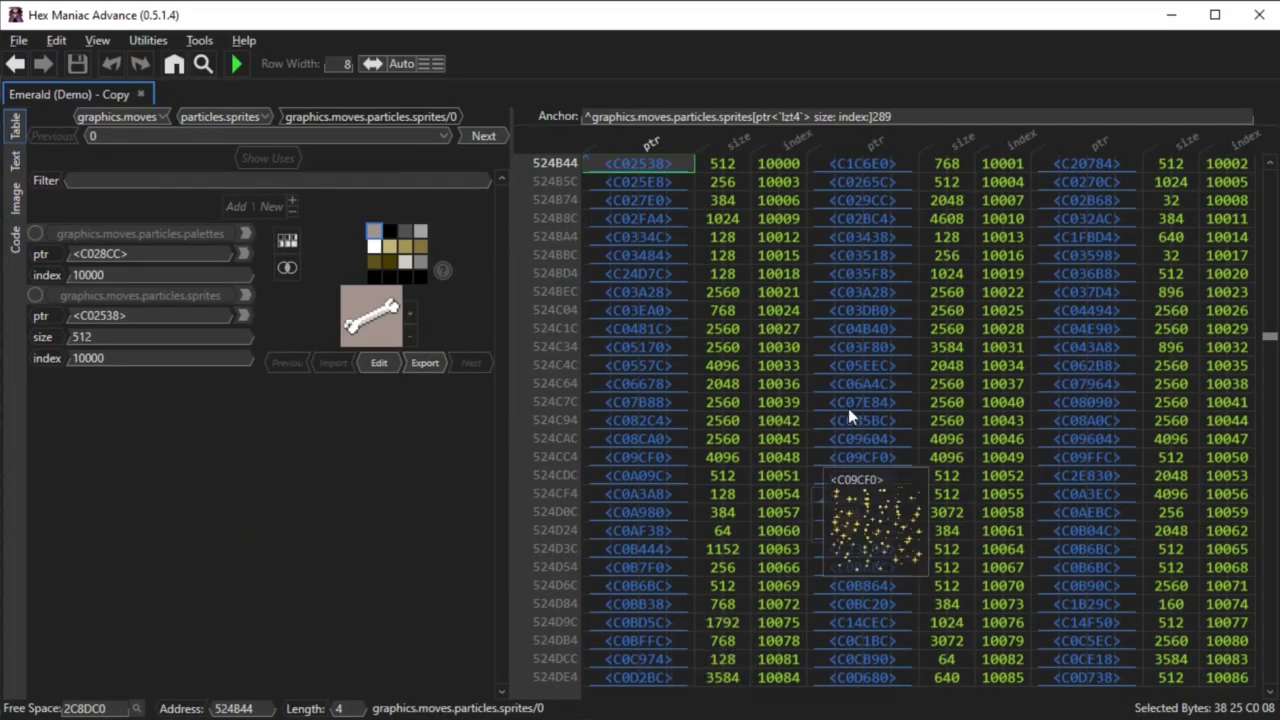
Preview particle sprite entries such as 72, 73, 74, 112, 144 and a green sprite
click(865, 330)
click(863, 494)
click(850, 605)
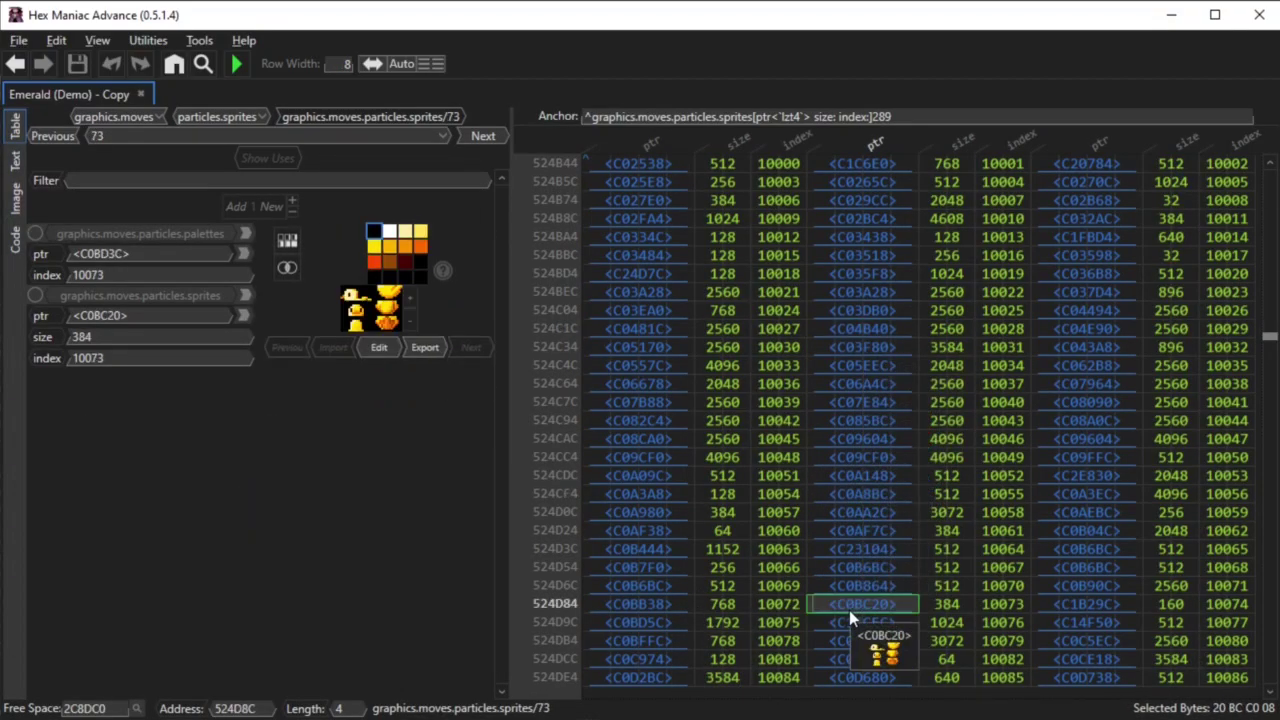
click(640, 604)
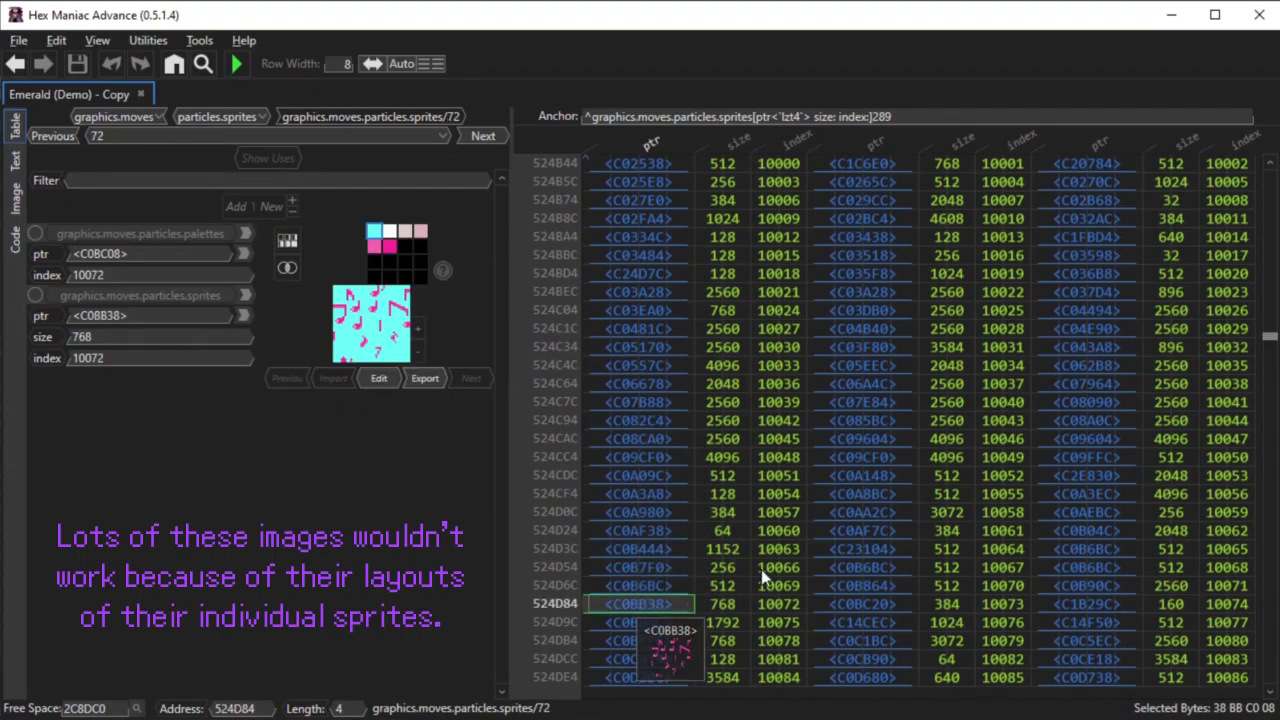
click(1098, 438)
click(1088, 604)
scroll(934, 508, down, 4)
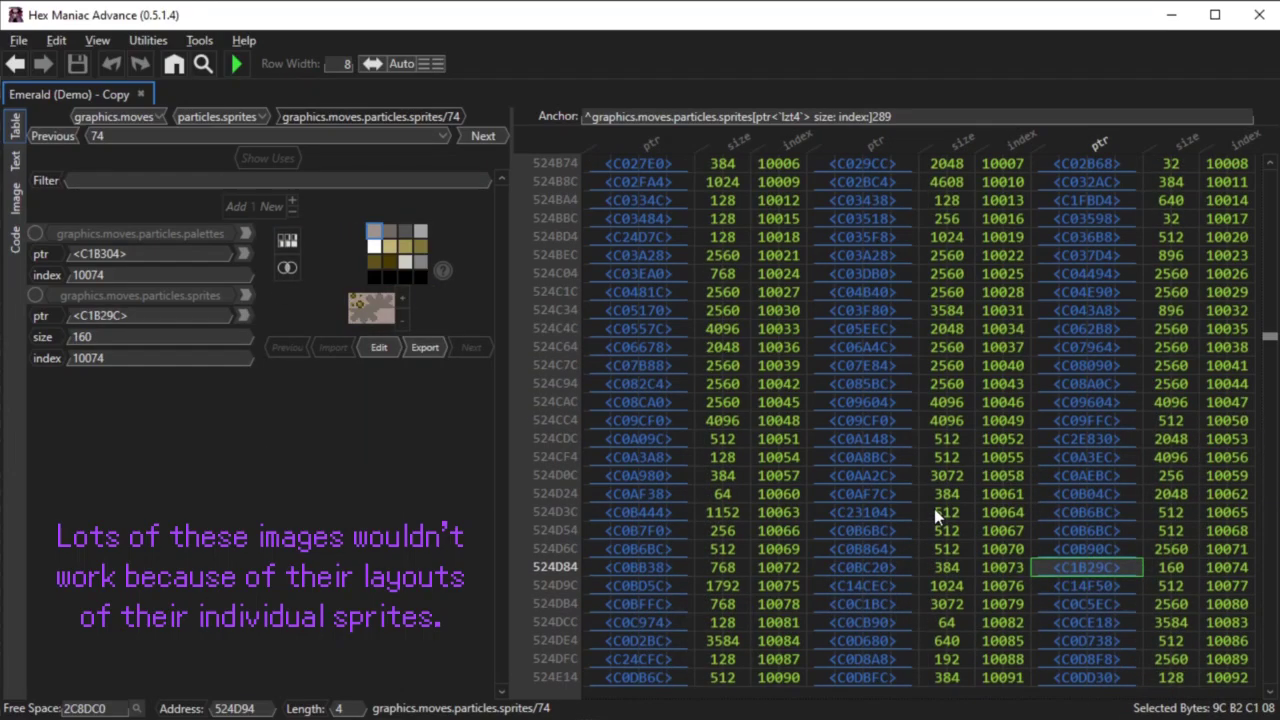
scroll(934, 508, down, 3)
click(1082, 507)
click(847, 591)
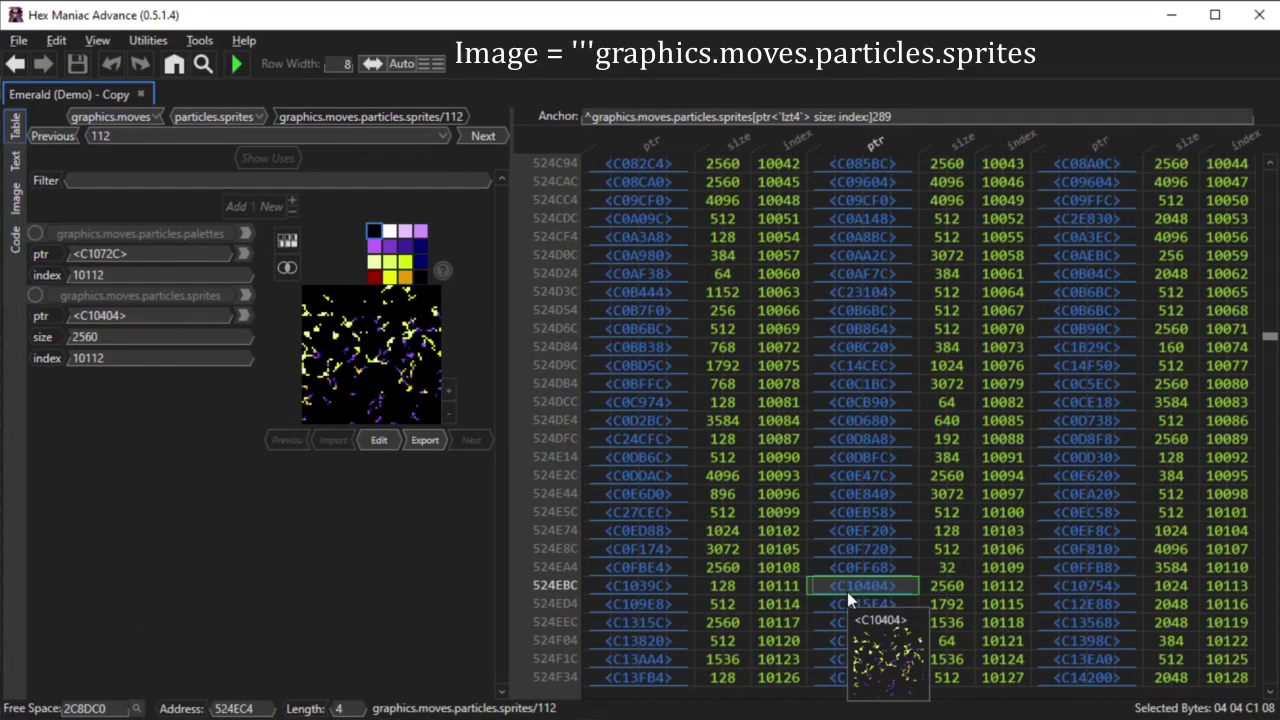
scroll(843, 597, down, 3)
scroll(843, 597, down, 3)
click(646, 531)
click(662, 622)
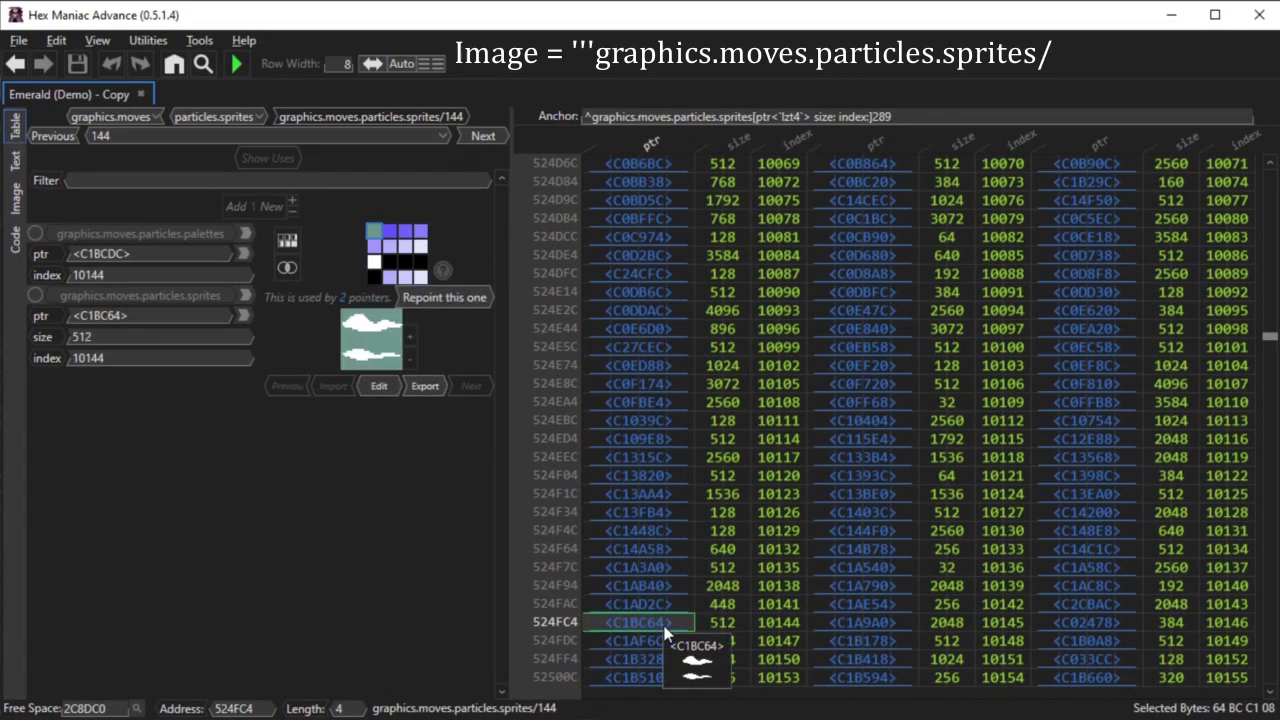
click(866, 622)
scroll(870, 615, down, 4)
click(868, 601)
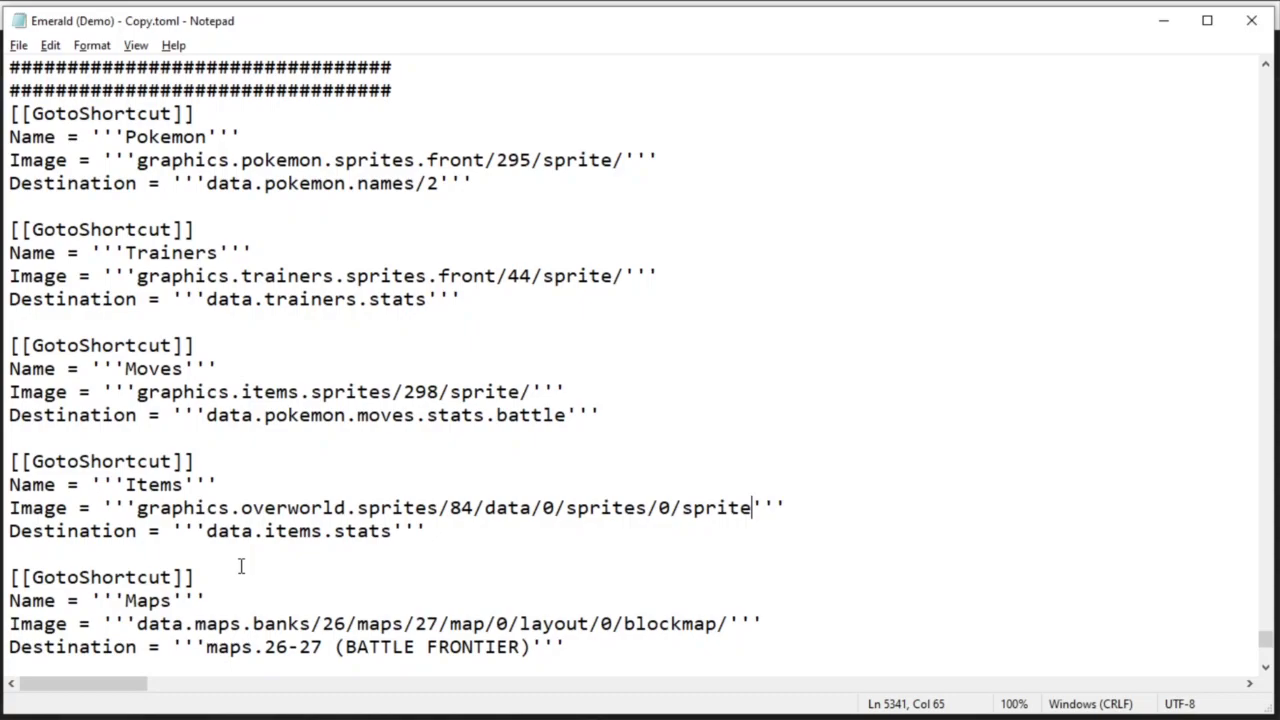
Paste a copy of the Items shortcut block below the Maps block
drag(467, 535, 12, 462)
key(ctrl+c)
scroll(84, 607, down, 1)
click(84, 607)
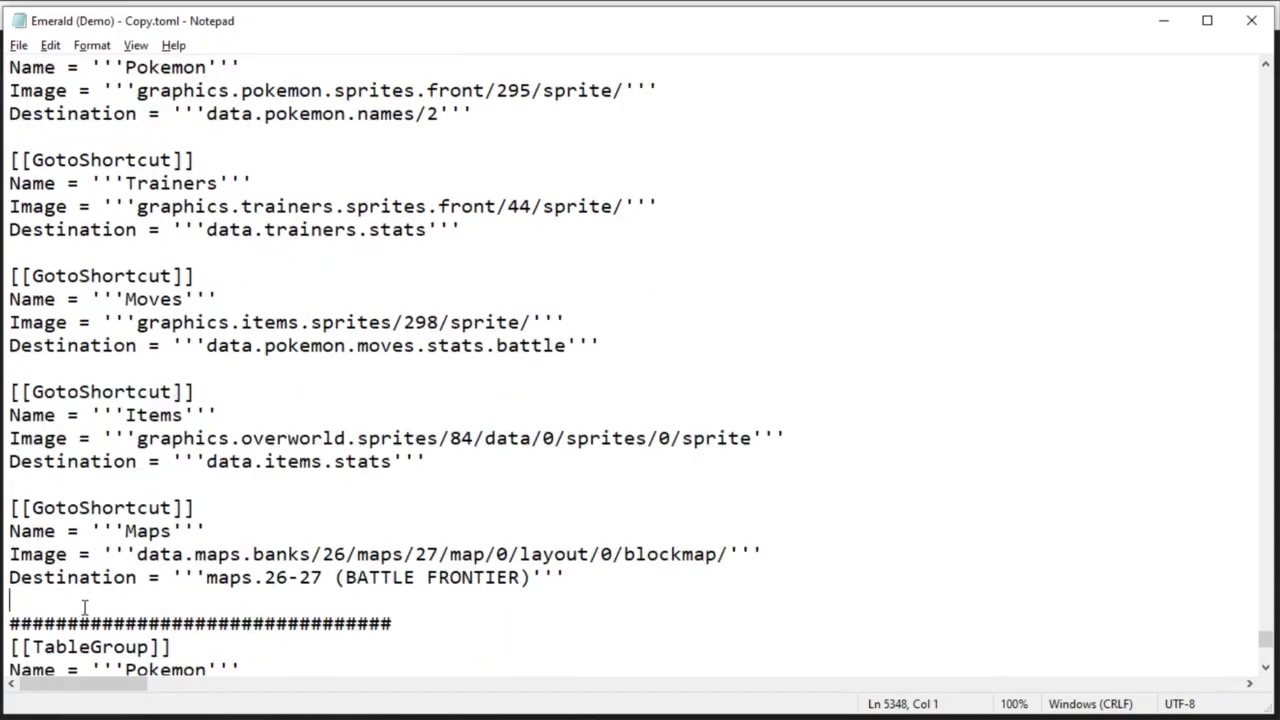
key(Return)
key(Return)
key(Up)
key(ctrl+v)
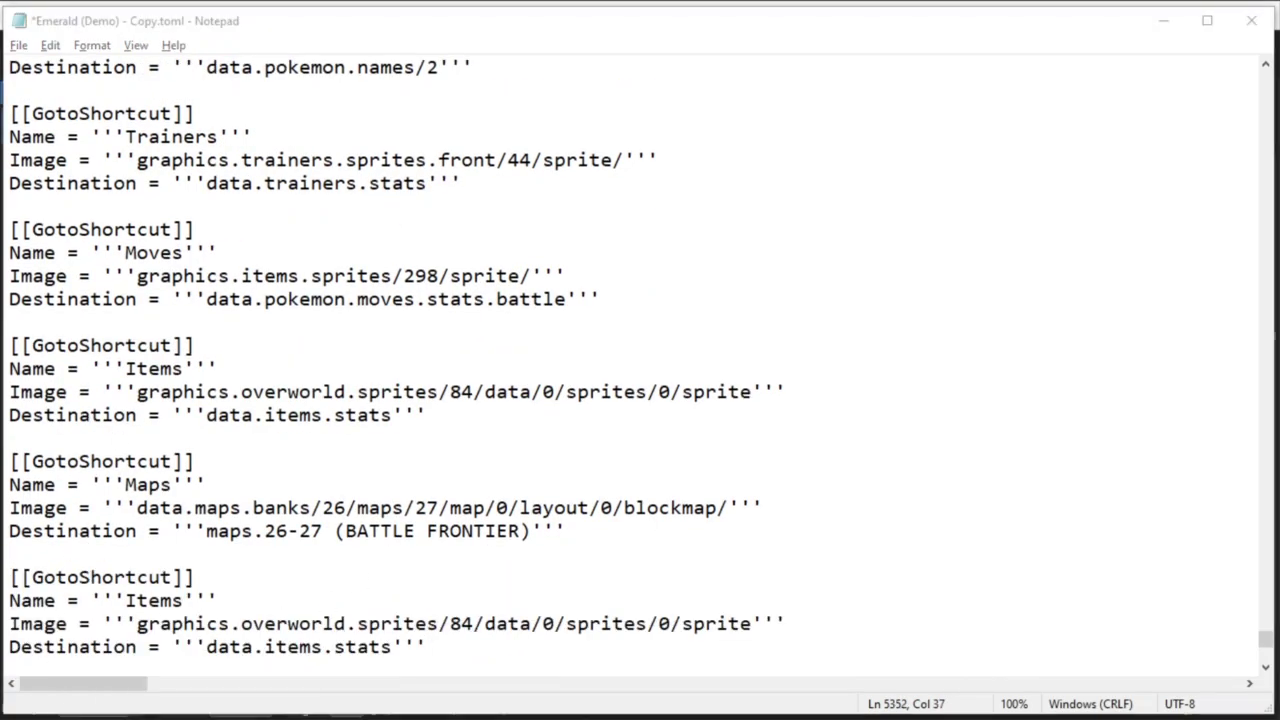
Make the copy 'Substitute Doll' with the substitute front sprite image and destination graphics.moves.particles.sprites/127
double_click(185, 603)
text(substit)
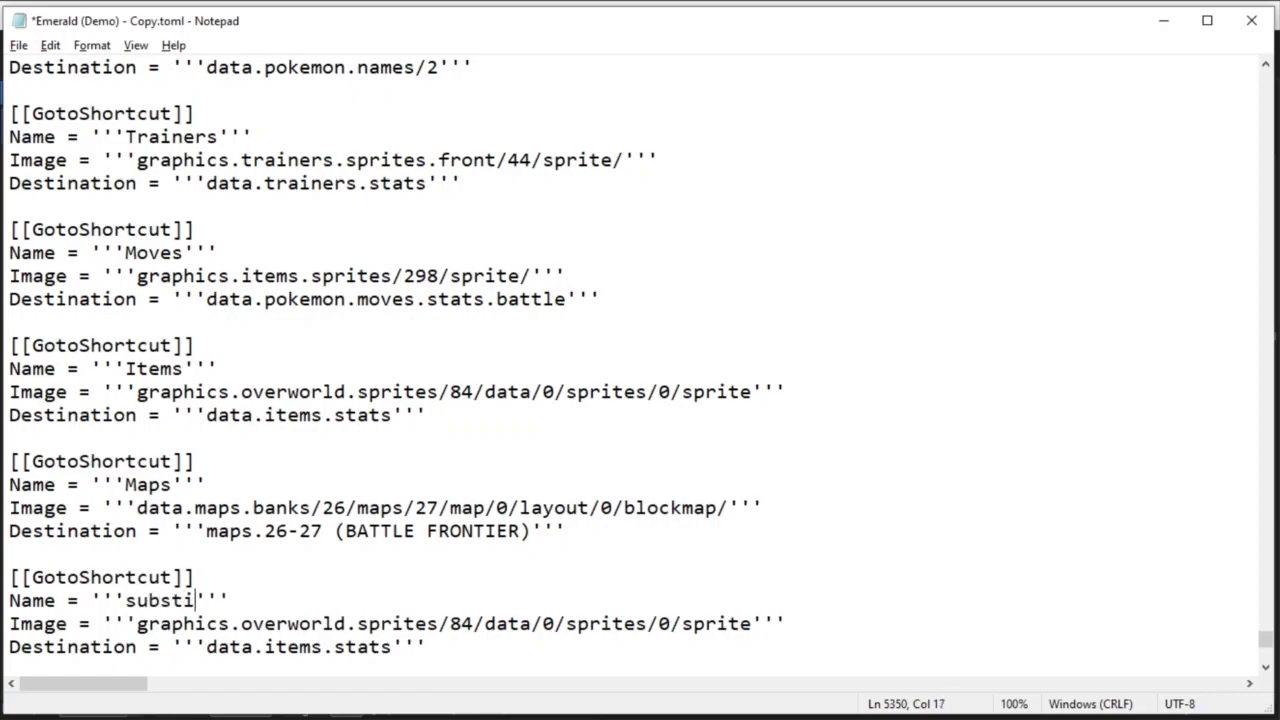
text(ute Doll)
click(125, 600)
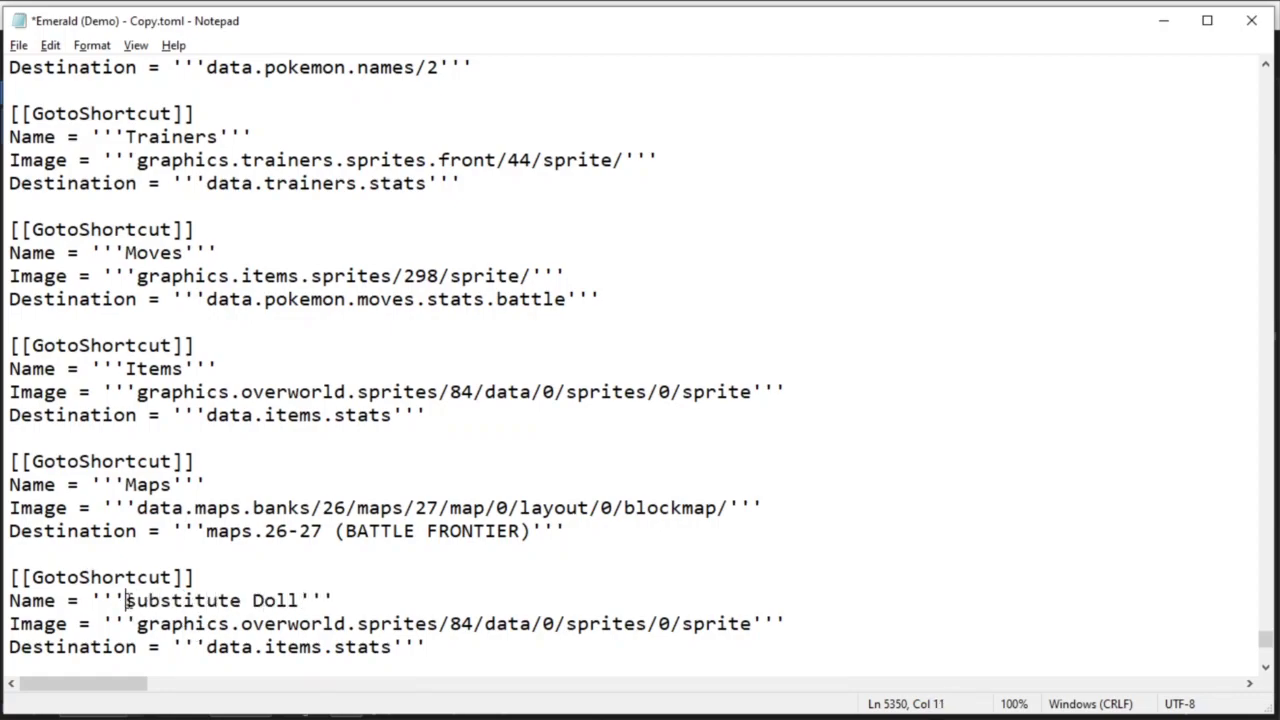
key(shift+Right)
text(S)
drag(241, 623, 752, 623)
text(moves.substitute)
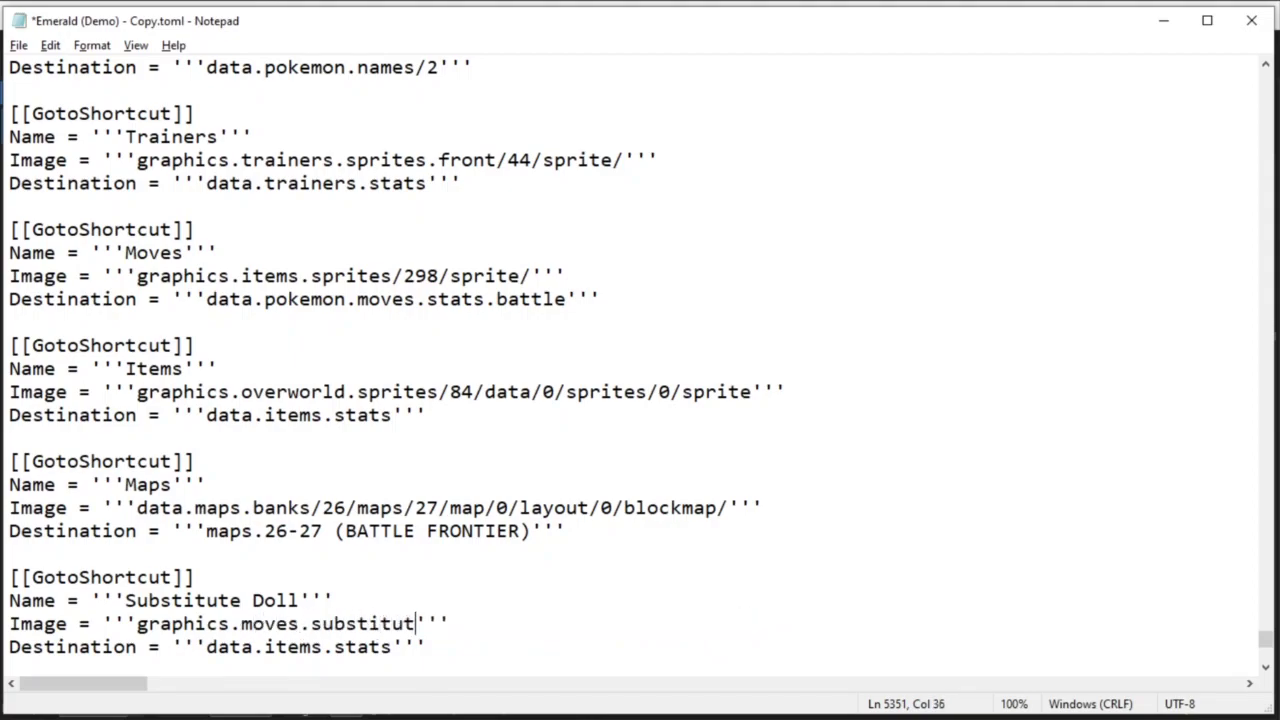
text(.sprite.front)
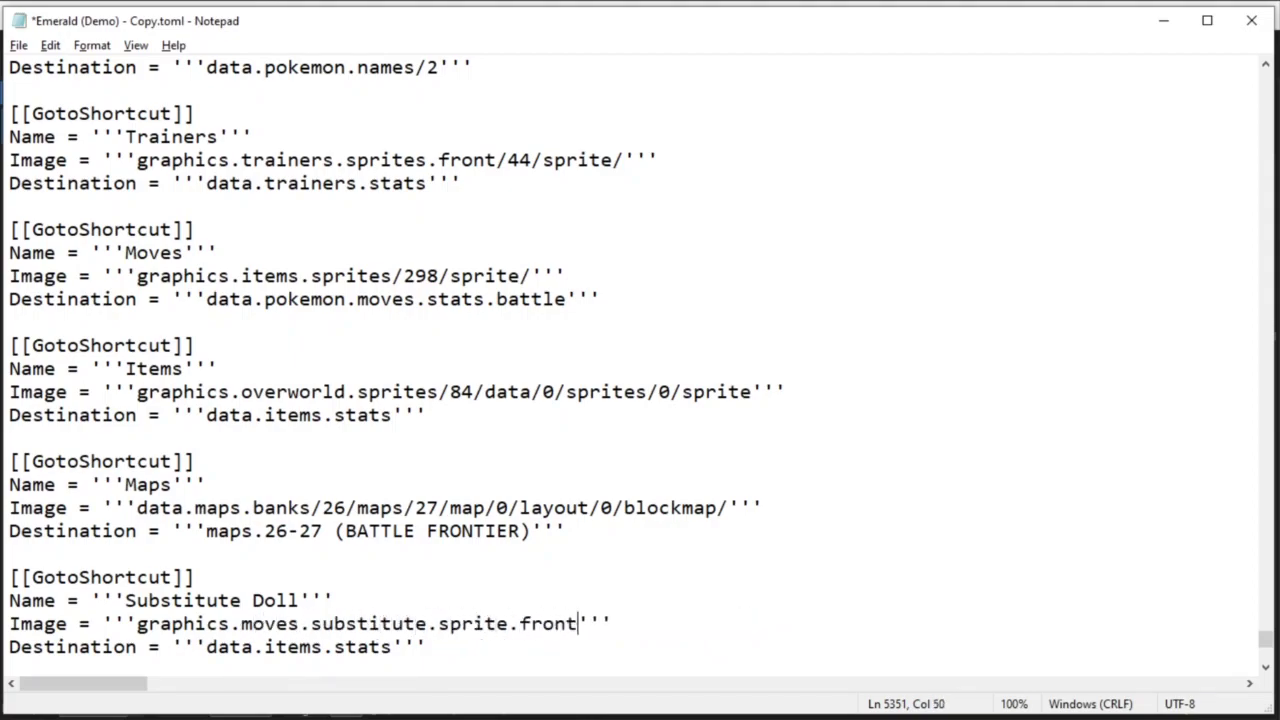
drag(206, 647, 392, 647)
text(gra)
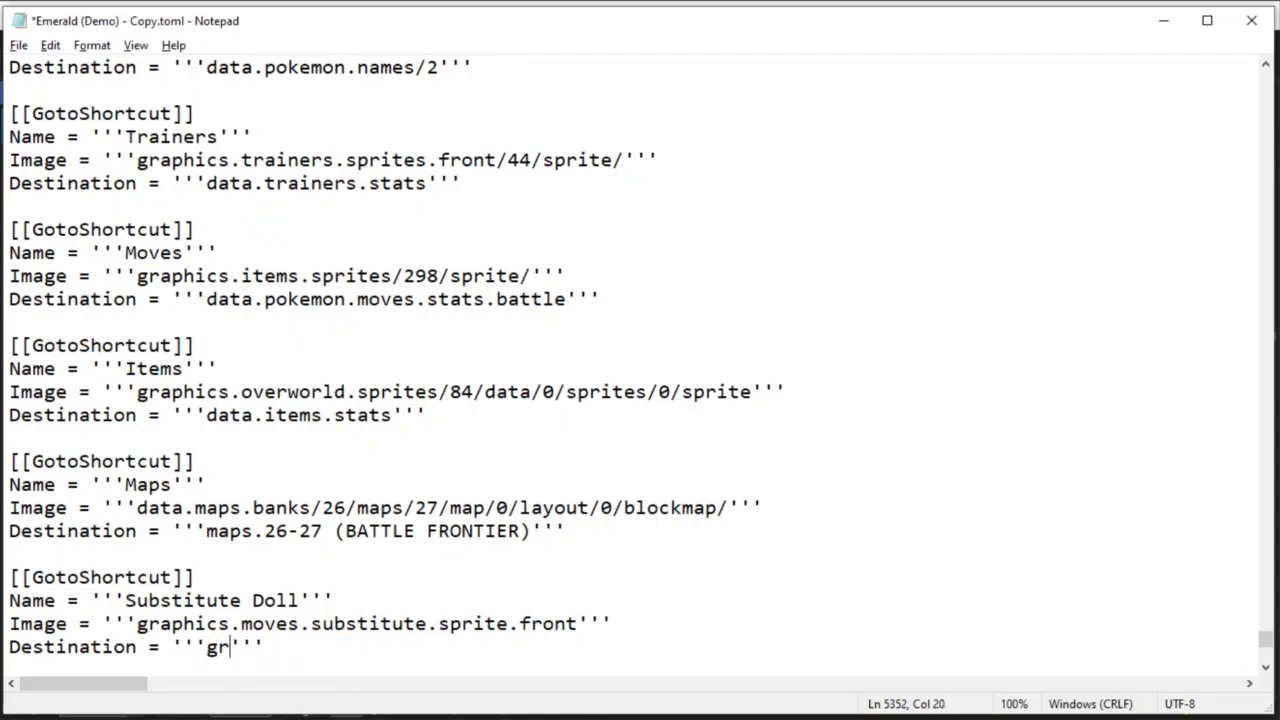
text(phics.moves.particles.sprites./)
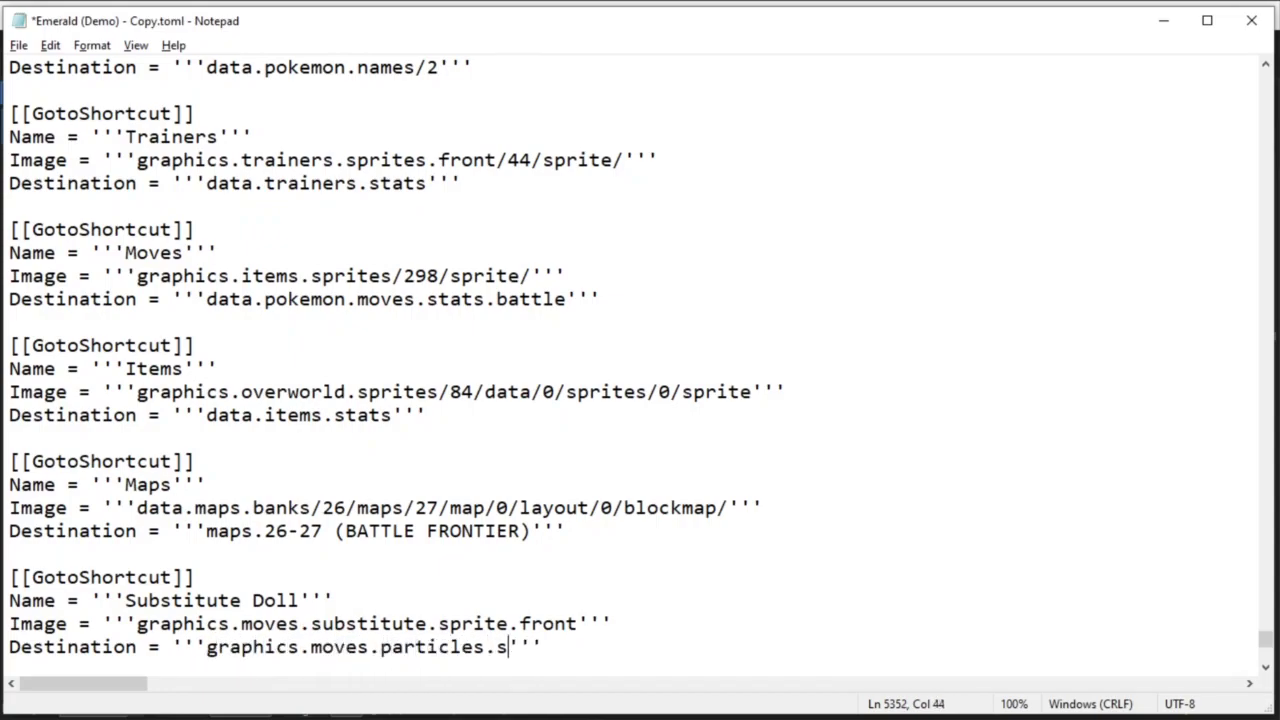
key(BackSpace)
key(BackSpace)
text(/127)
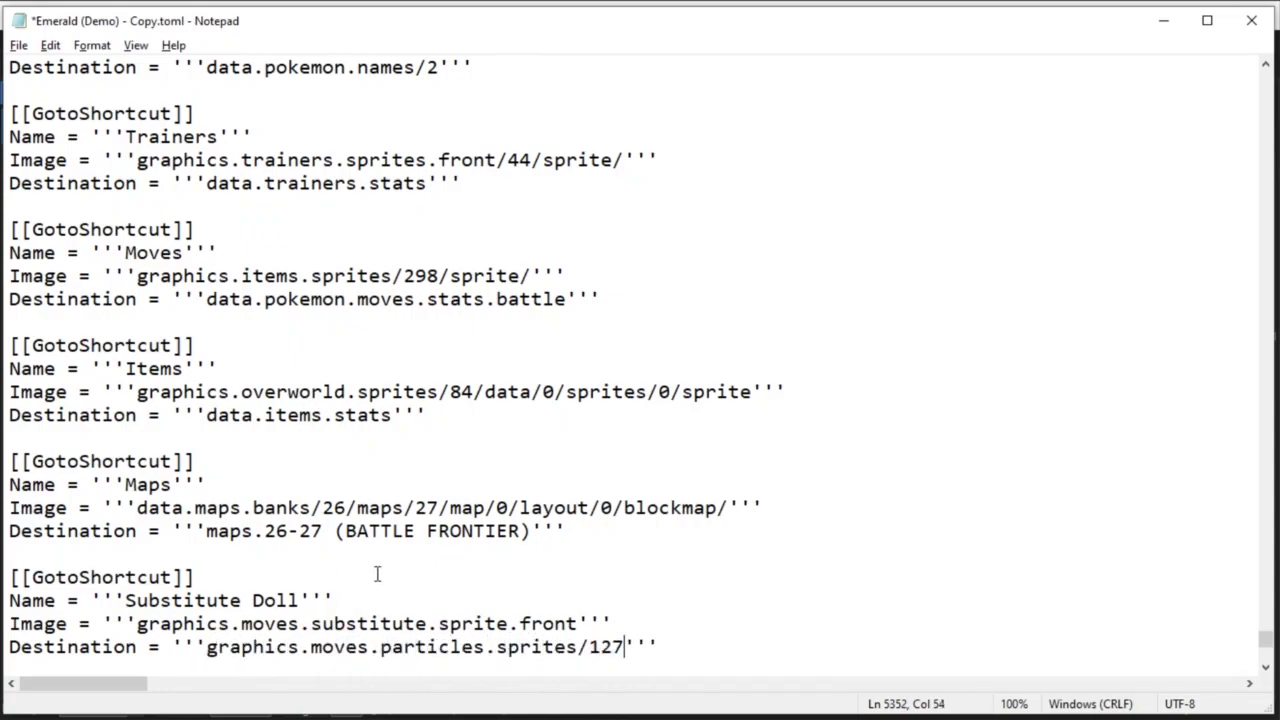
Paste a copy of the Pokemon shortcut block after the Substitute Doll block
drag(665, 647, 67, 581)
click(218, 178)
scroll(424, 165, up, 1)
drag(474, 137, 9, 67)
key(ctrl+c)
scroll(244, 395, down, 2)
click(103, 597)
key(Return)
key(Return)
key(ctrl+v)
Rename the copy 'Wild Pokémon' and set its destination to data.pokemon.wild from Hex Maniac
click(126, 531)
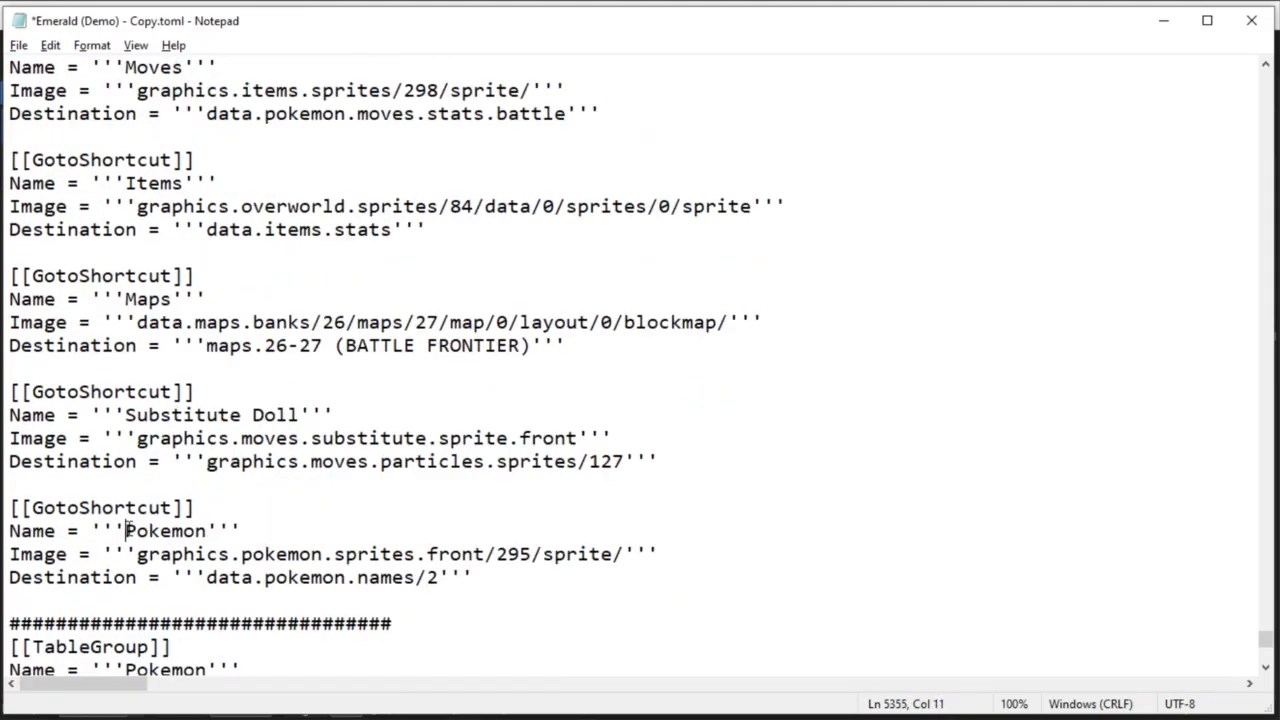
text(Wild)
drag(217, 531, 229, 531)
text(é)
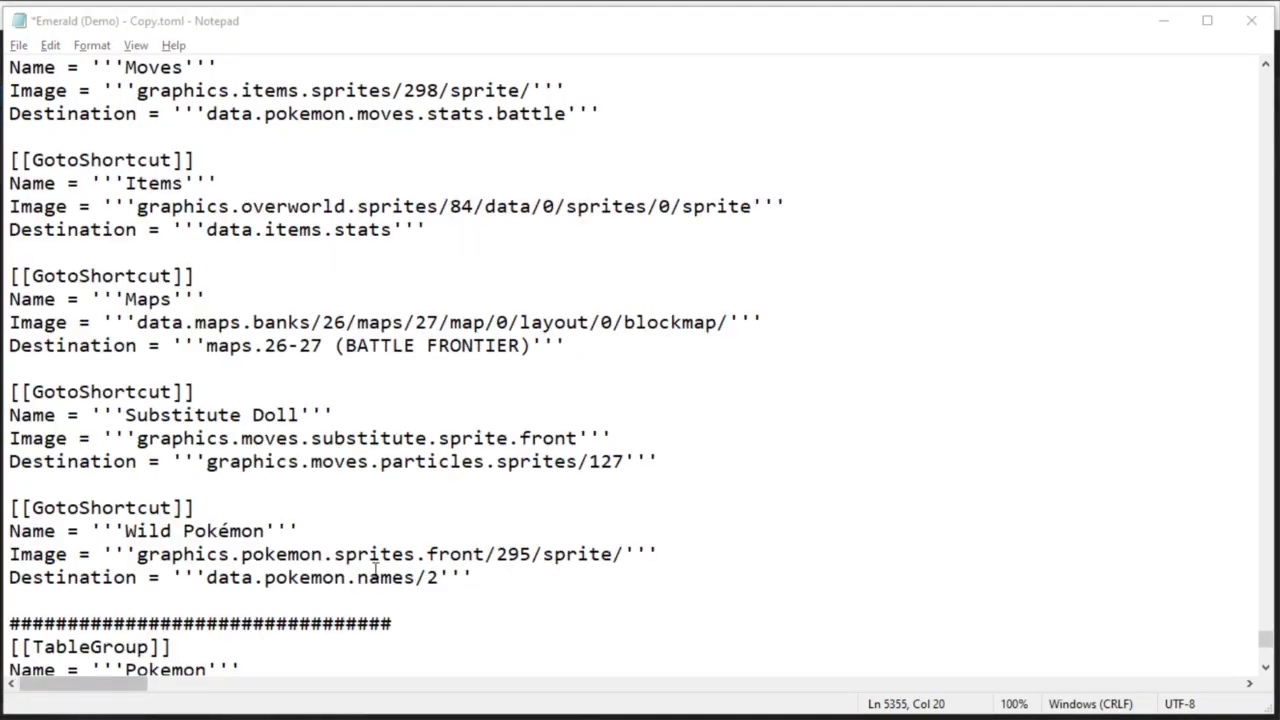
drag(206, 577, 438, 577)
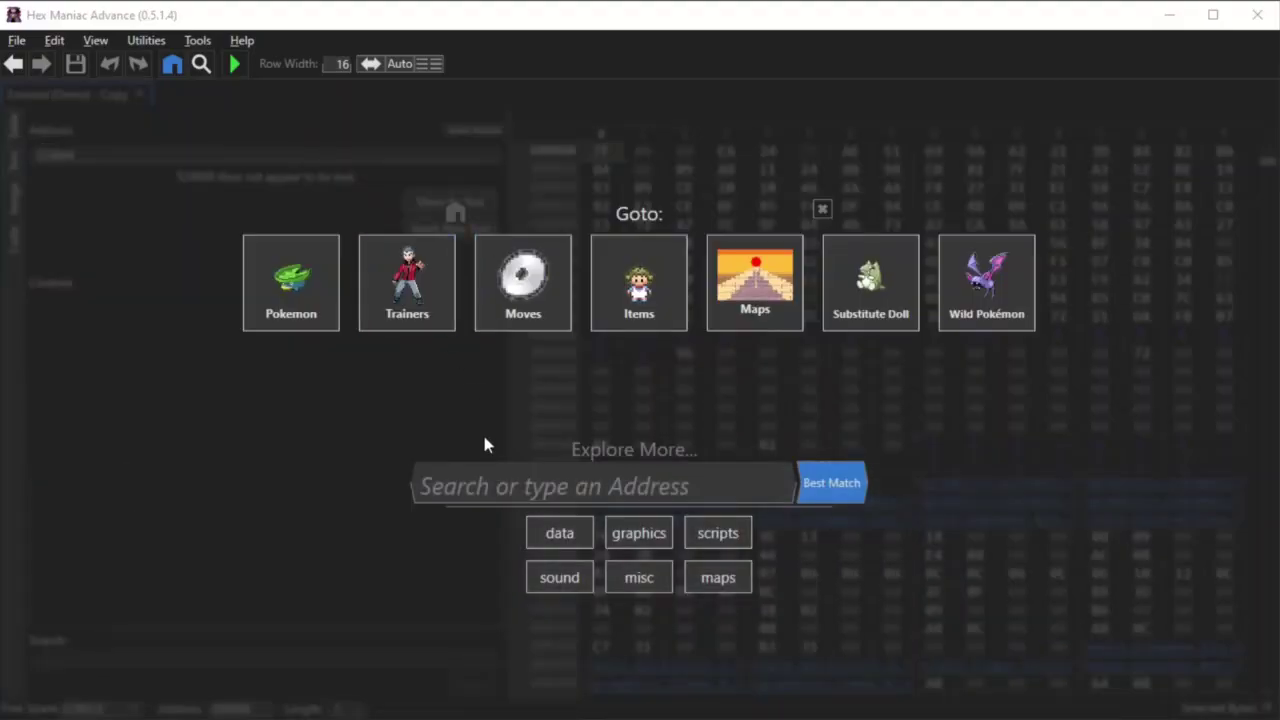
text(wild pokemon)
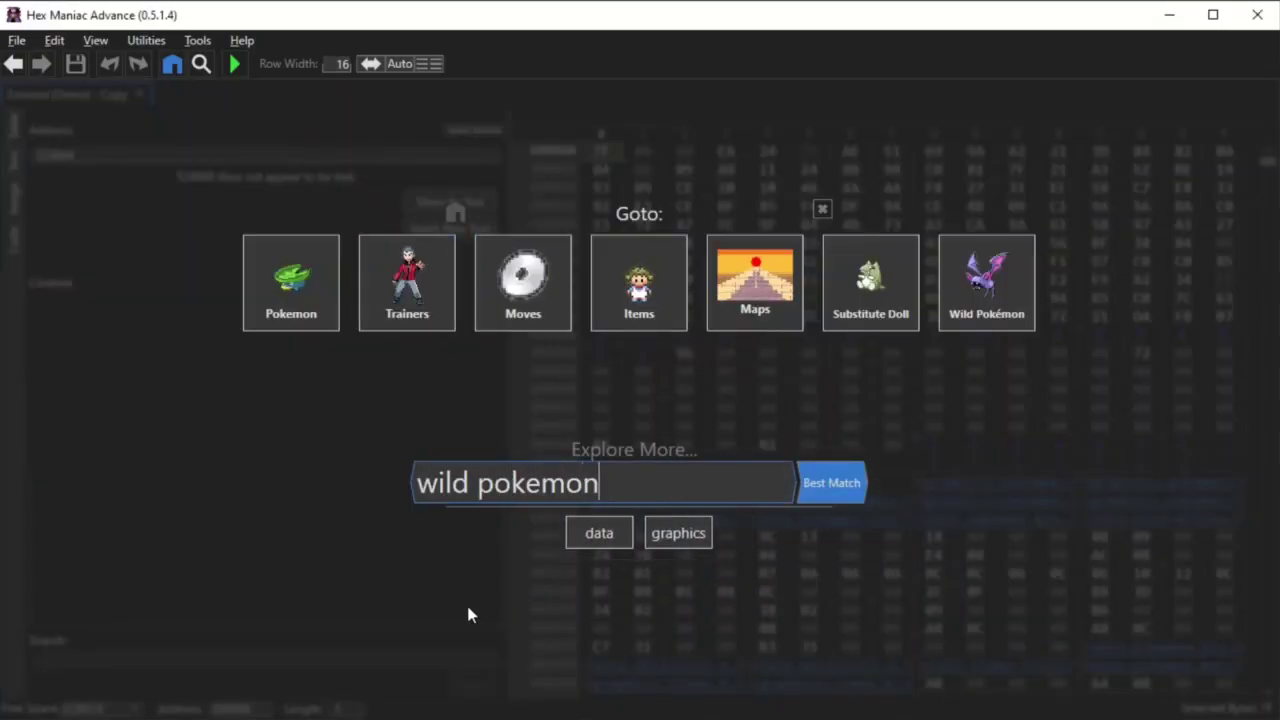
click(704, 541)
drag(586, 116, 690, 116)
key(ctrl+c)
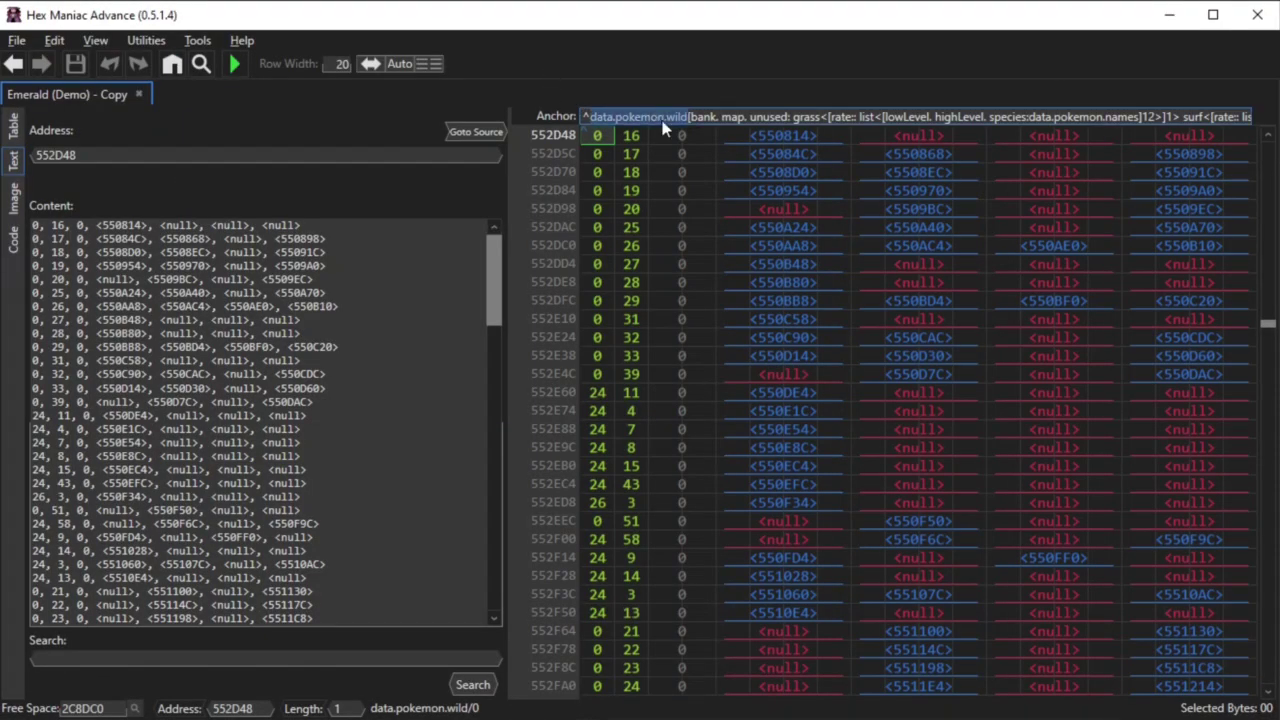
click(1163, 14)
right_click(253, 575)
click(297, 654)
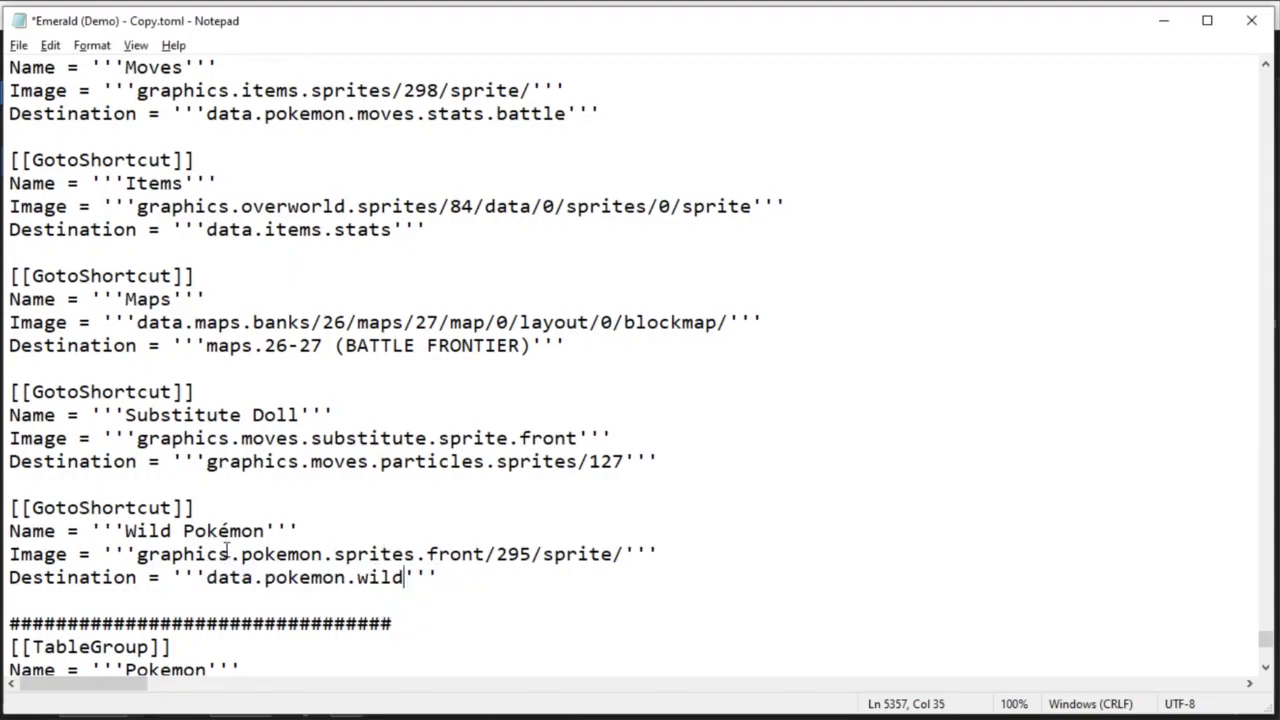
Change the Wild Pokémon Image value from 295 to 41, then return to Hex Maniac Advance
double_click(524, 553)
text(41)
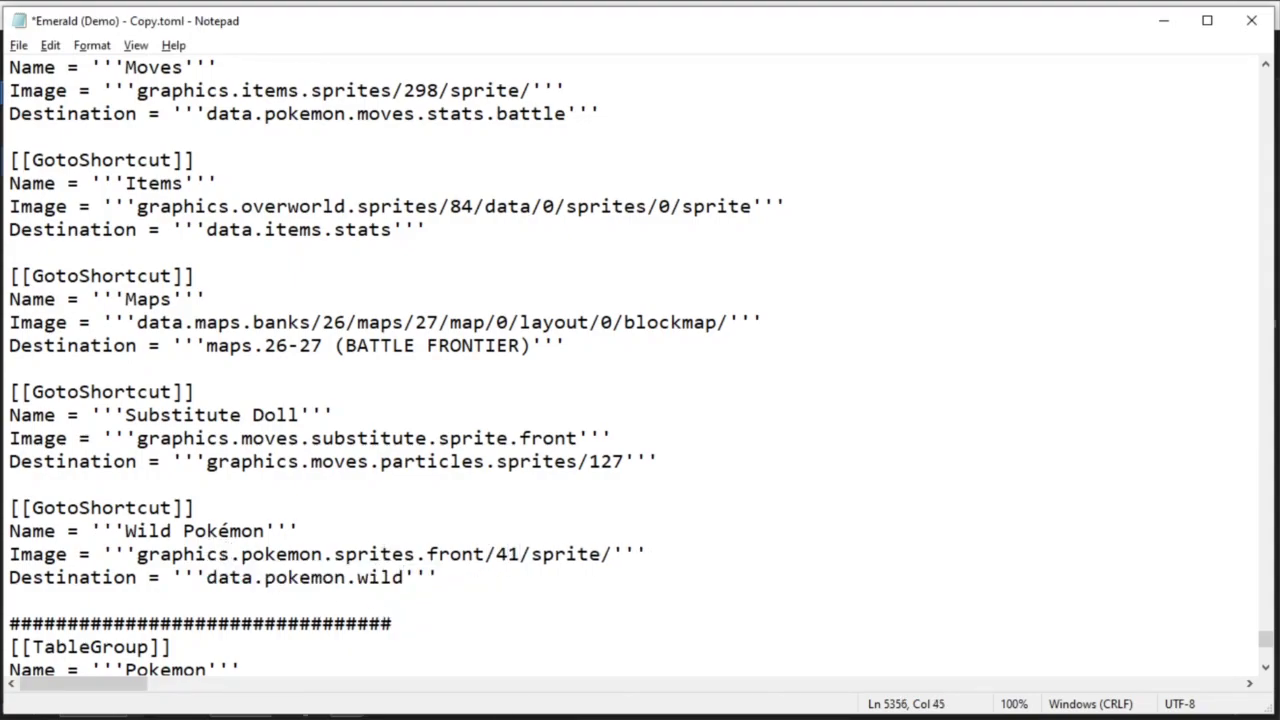
key(alt+Tab)
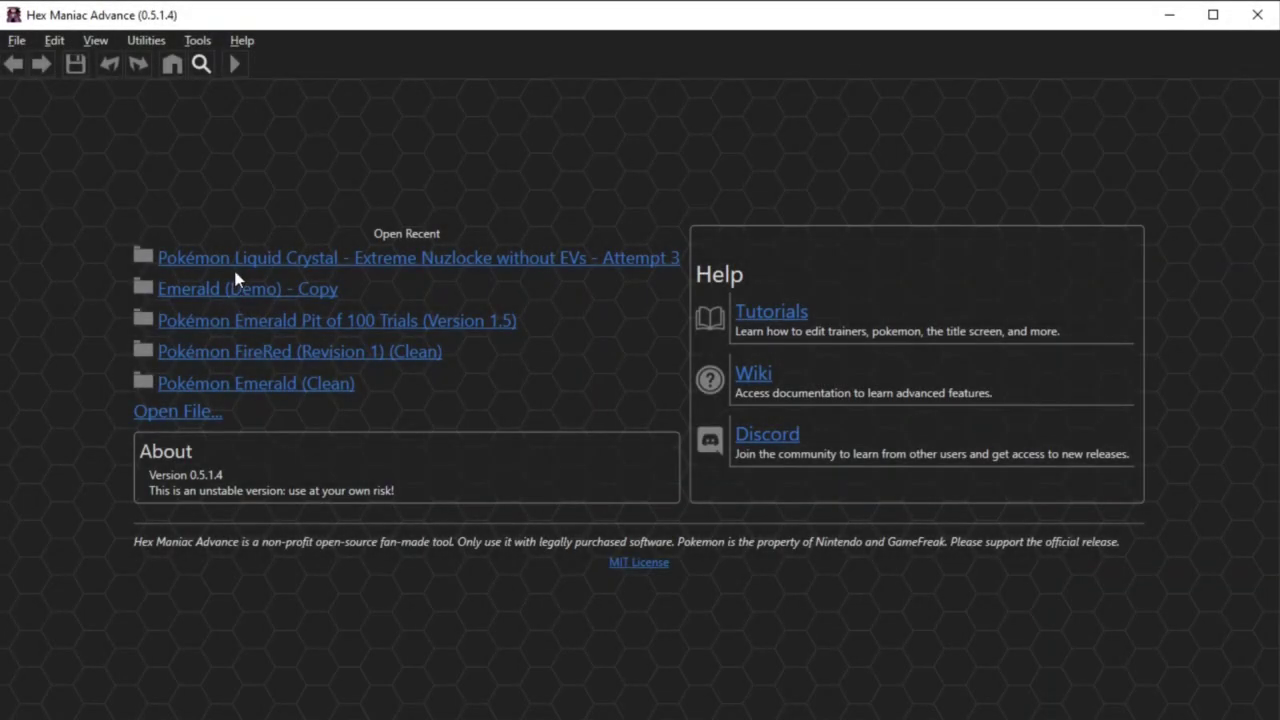
Reopen Emerald (Demo) - Copy and verify Wild Pokémon reaches data.pokemon.wild and Substitute Doll reaches sprite 127
click(250, 291)
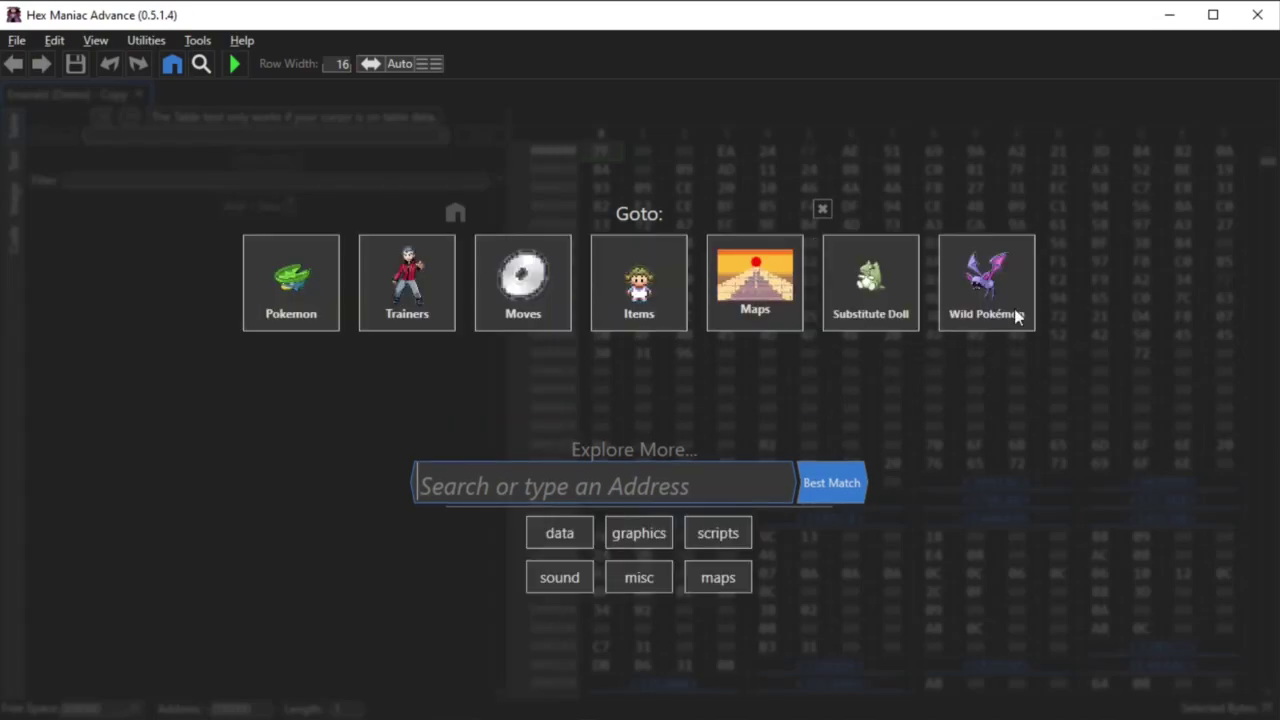
click(983, 290)
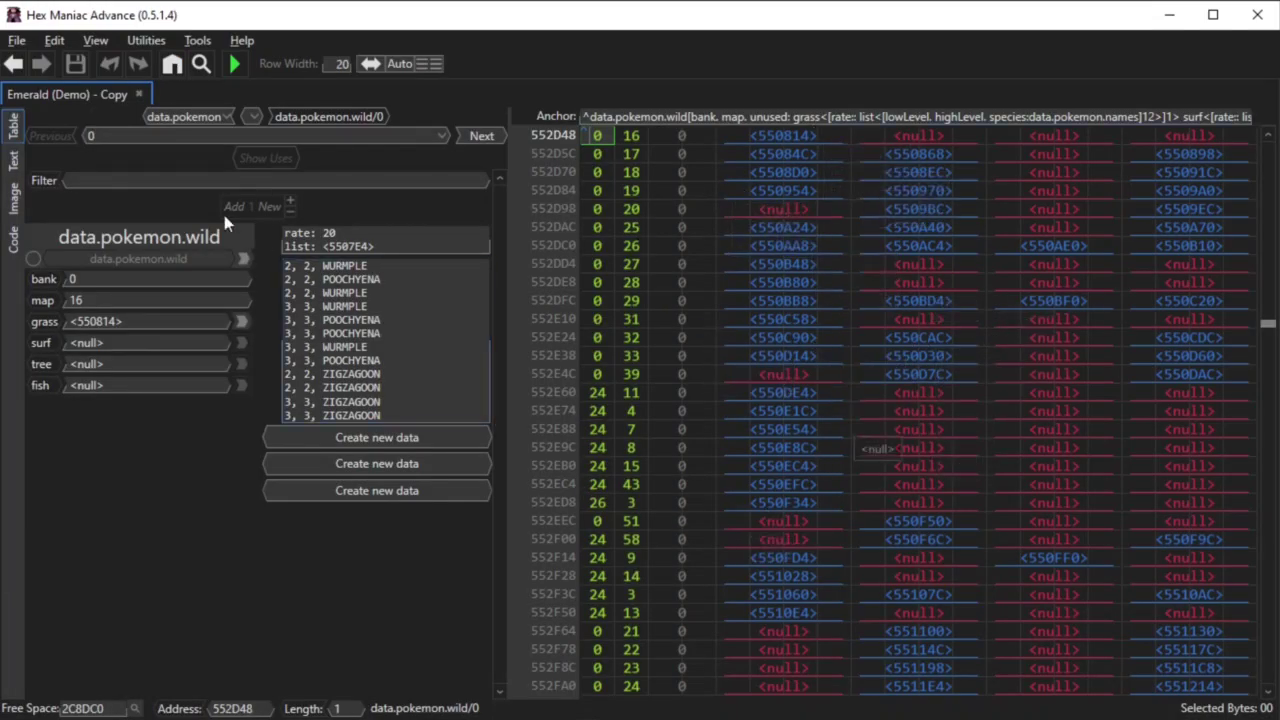
key(alt+Left)
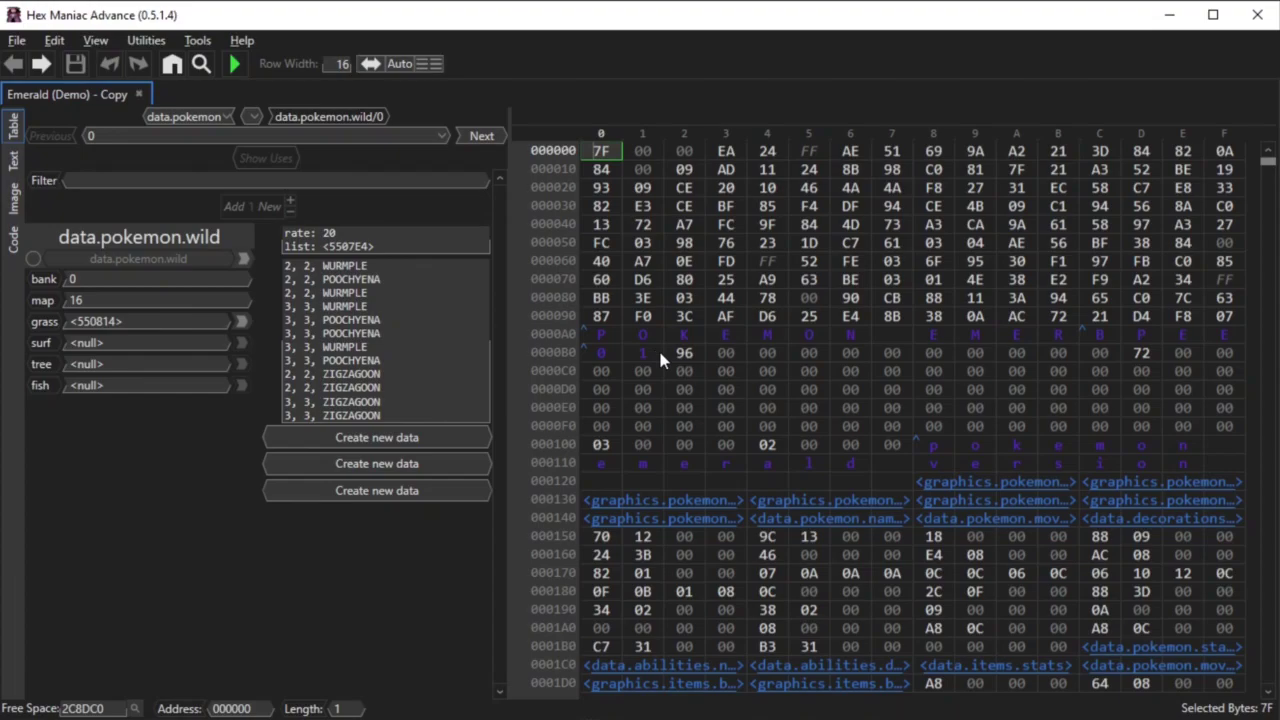
key(ctrl+g)
click(872, 304)
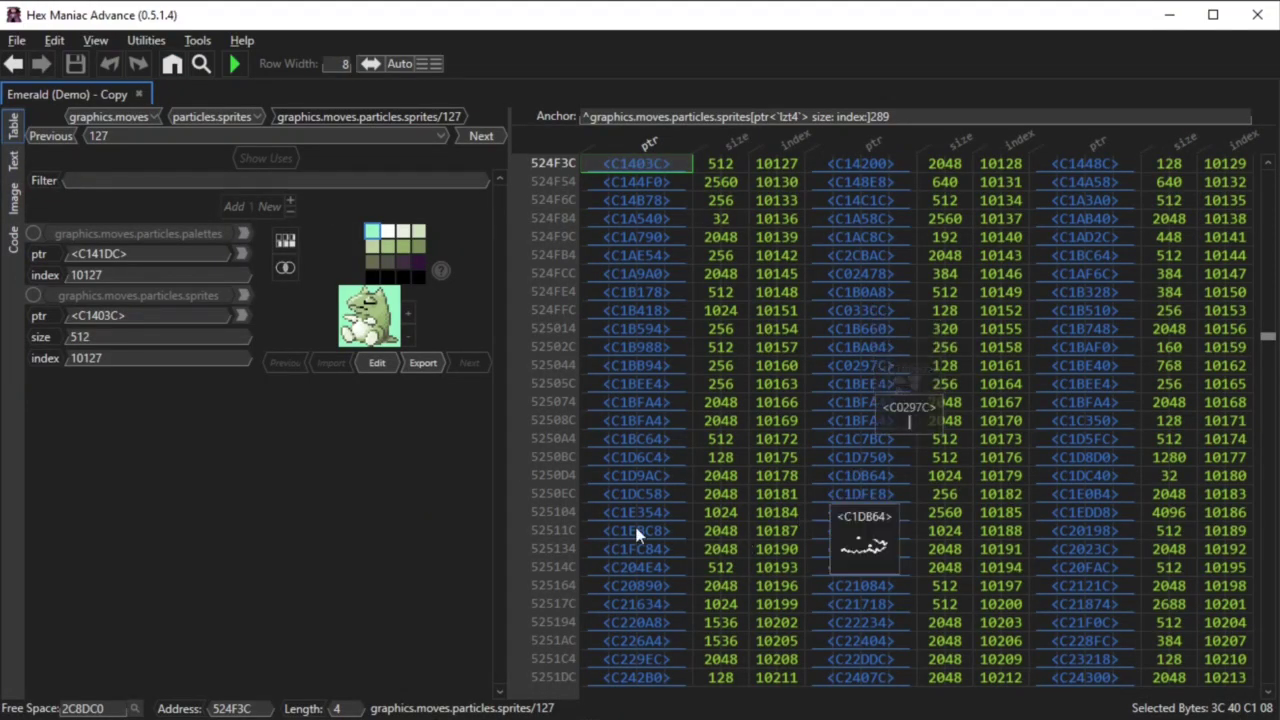
key(ctrl+g)
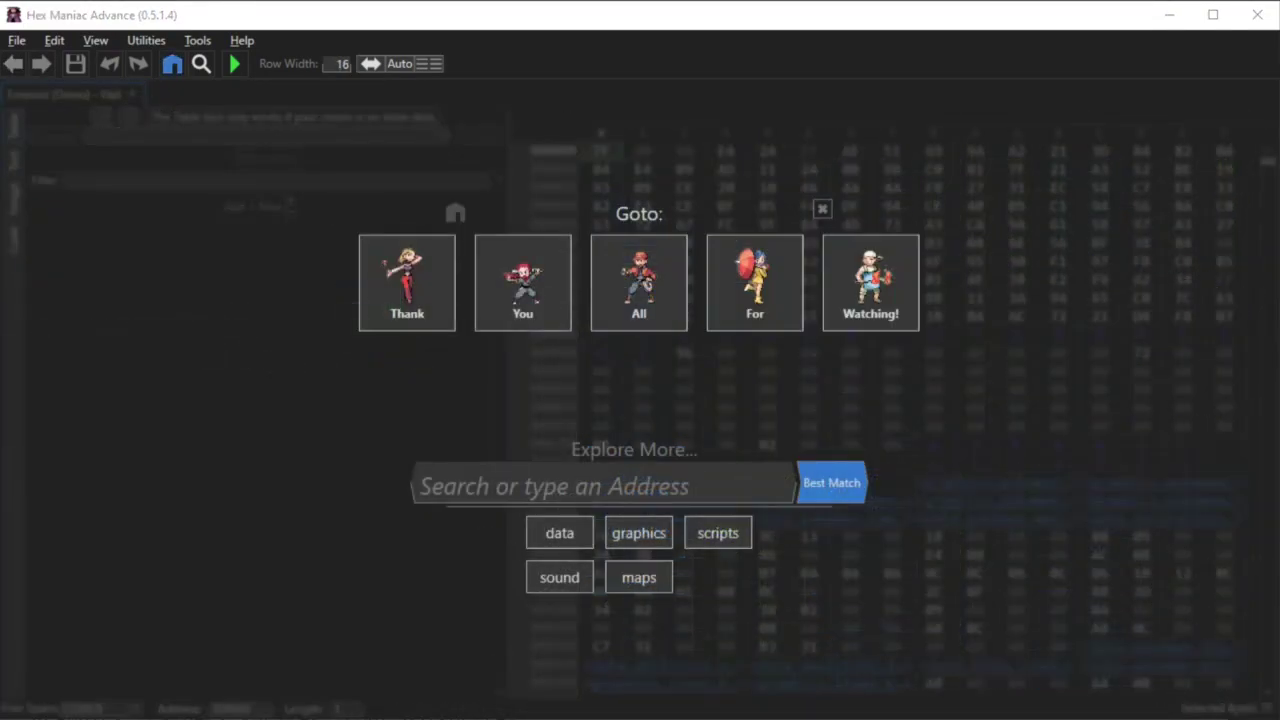